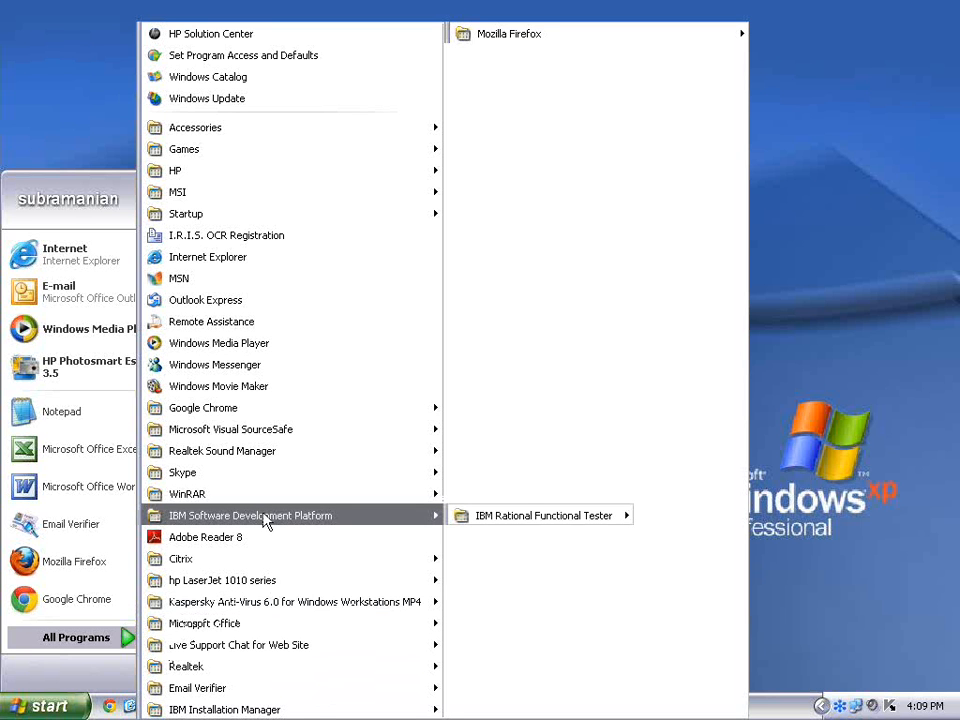
Step: Start IBM Rational Functional Tester's Java Scripting edition from the Start menu's All Programs list
mouse_move(525, 523)
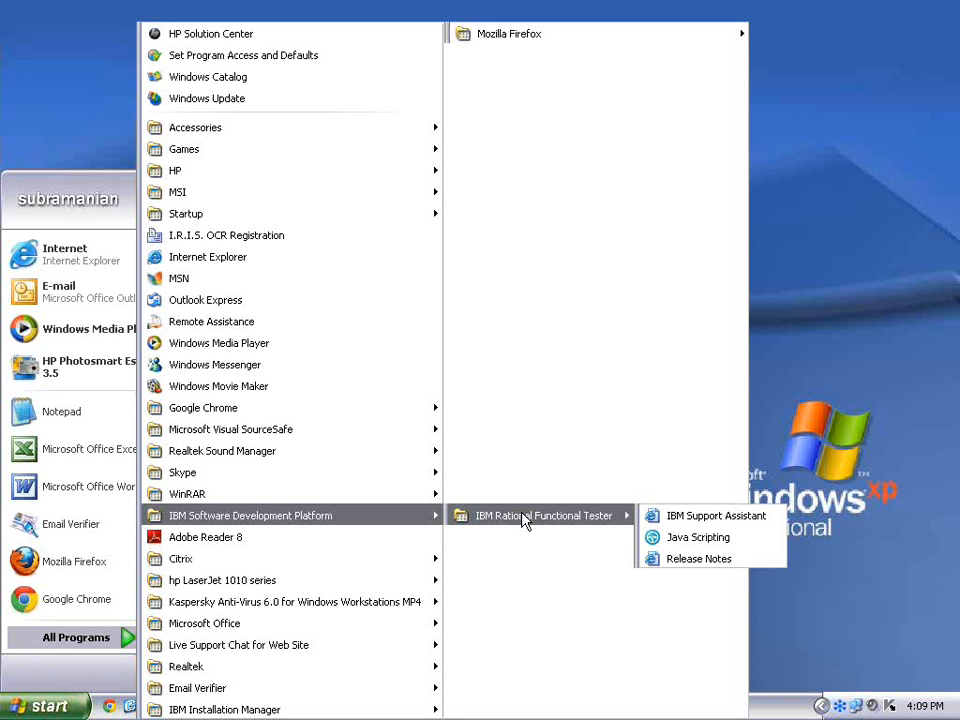
left_click(690, 540)
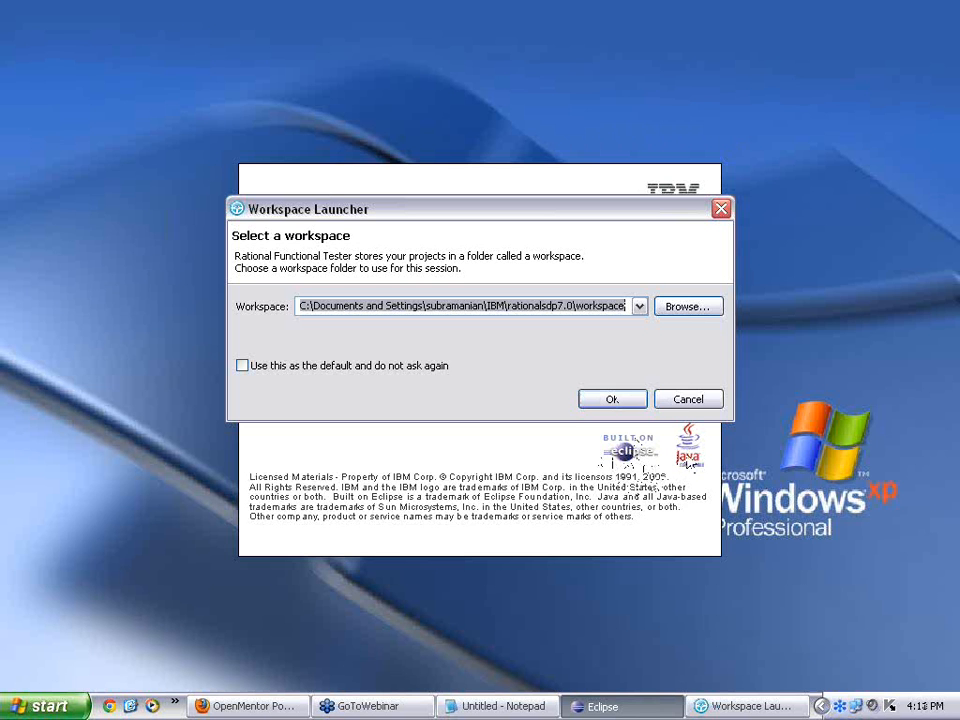
Step: Accept the default workspace and close the Script2.java and Script1.java editors
left_click(619, 404)
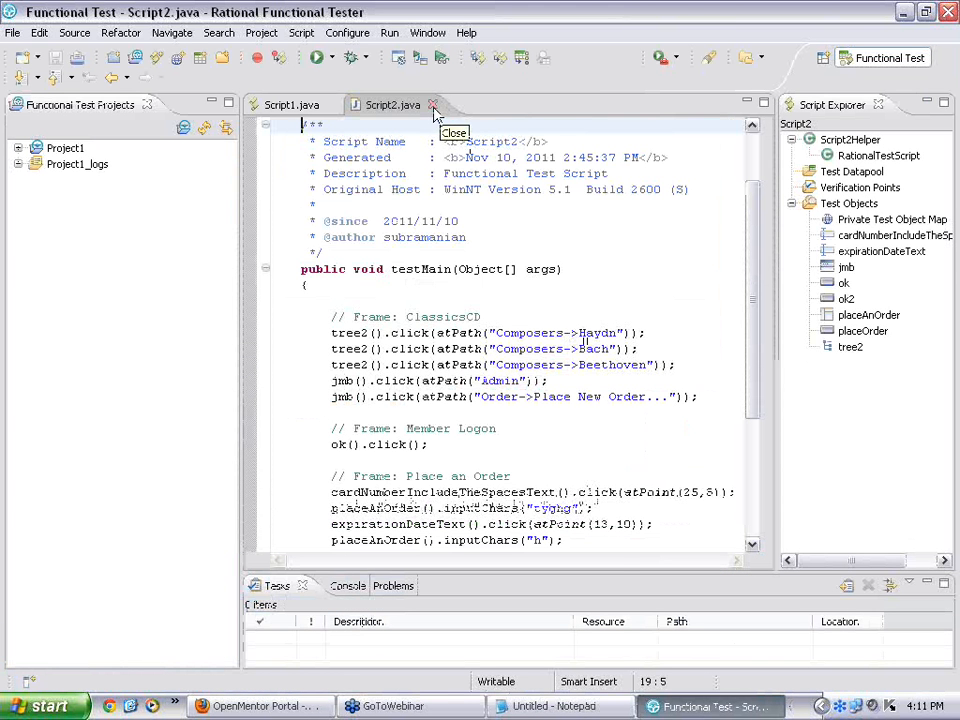
left_click(433, 105)
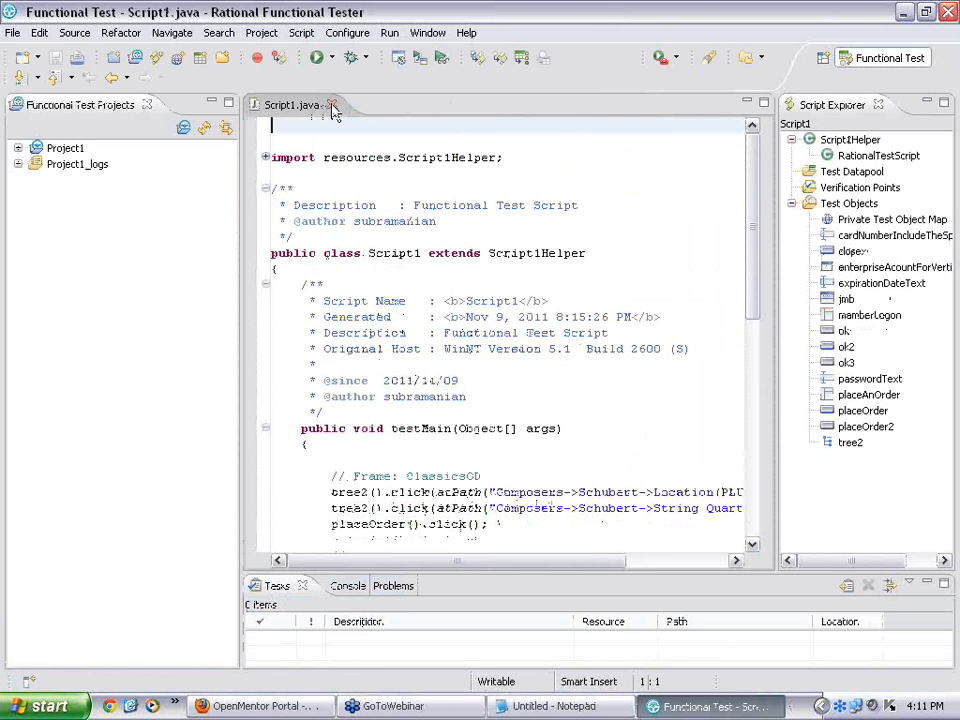
left_click(333, 105)
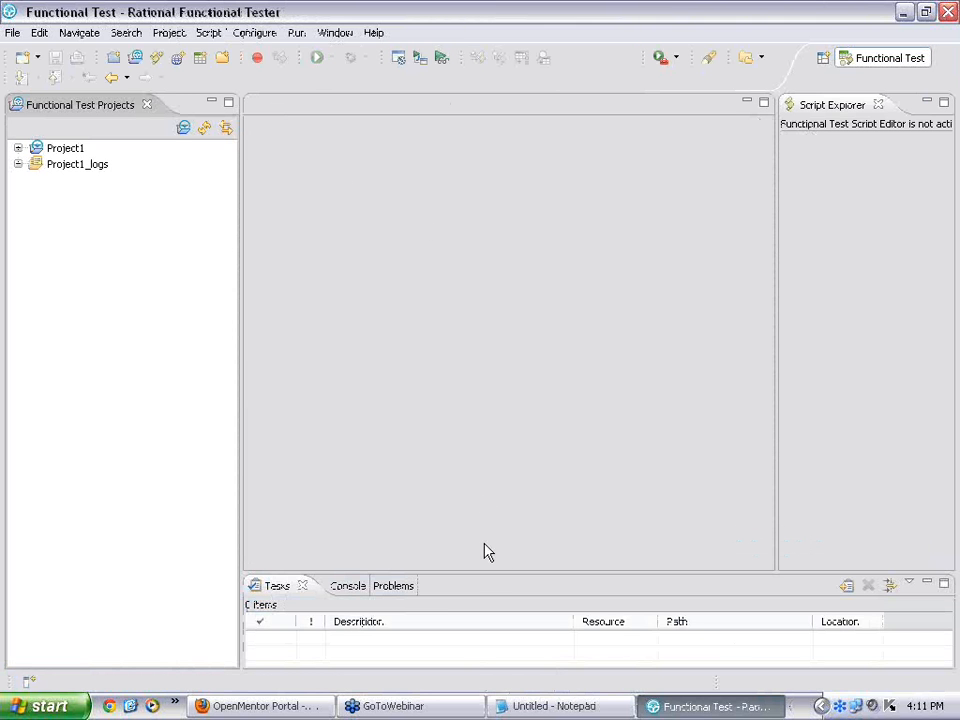
Step: Make the Tasks panel taller and narrow the projects panel to widen the editor
left_click_drag(493, 571, 495, 521)
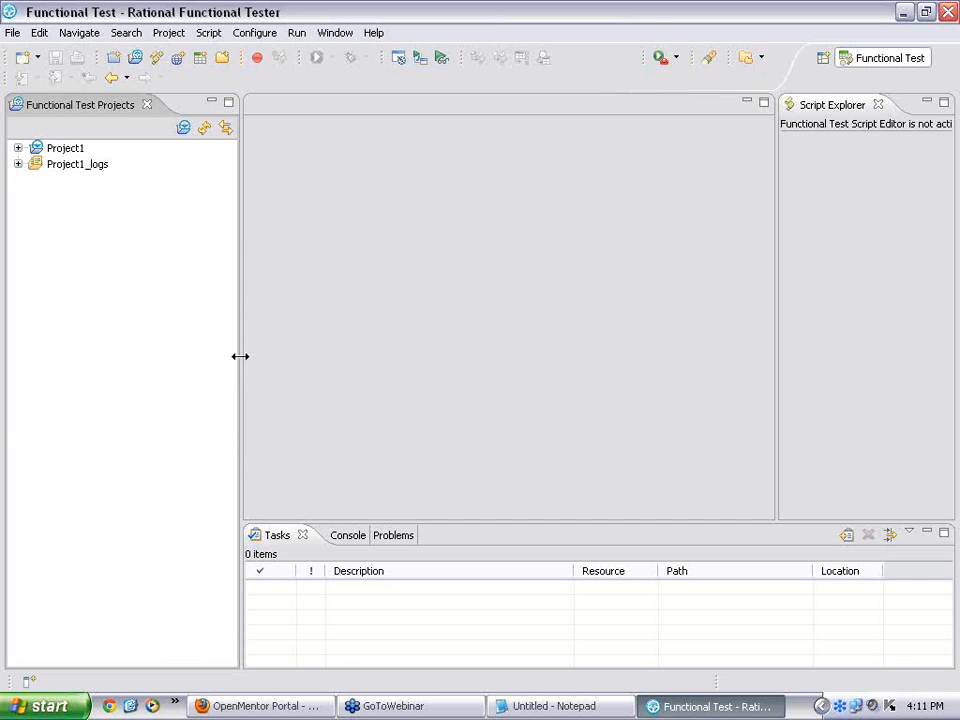
left_click_drag(240, 356, 194, 349)
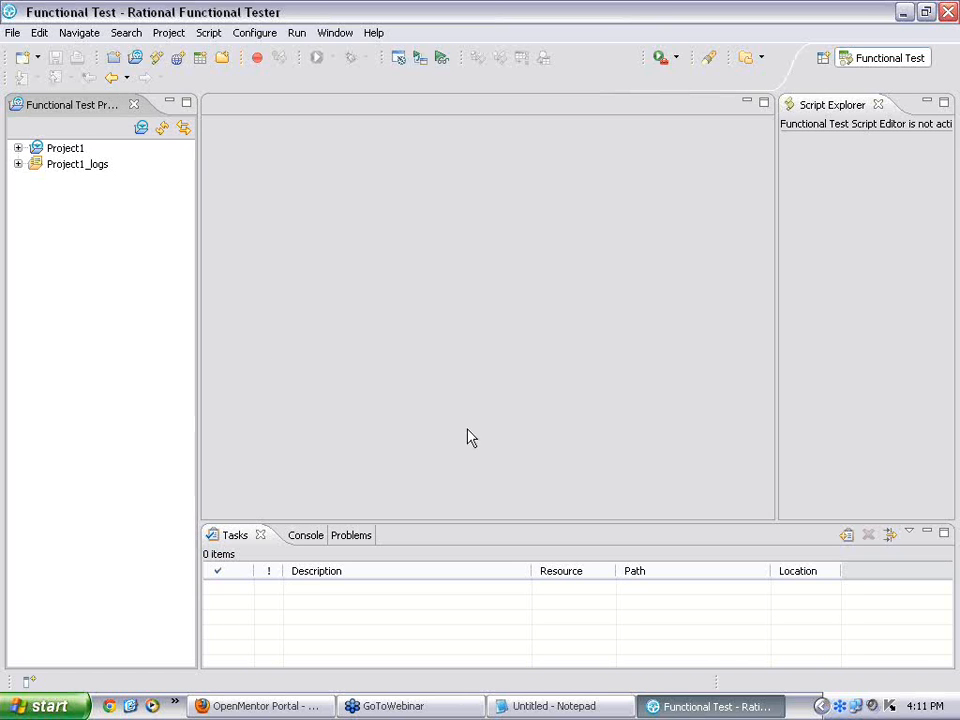
left_click(13, 38)
Step: Create a Functional Test project named RFTWebinar, replacing Project2, in the default workspace location
mouse_move(30, 54)
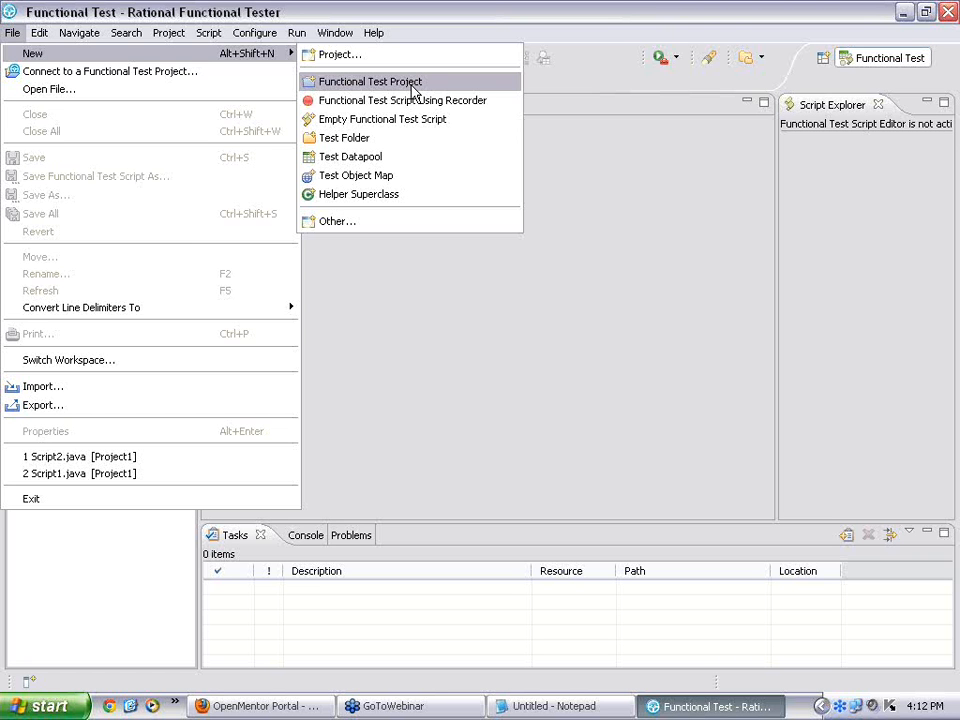
left_click(393, 88)
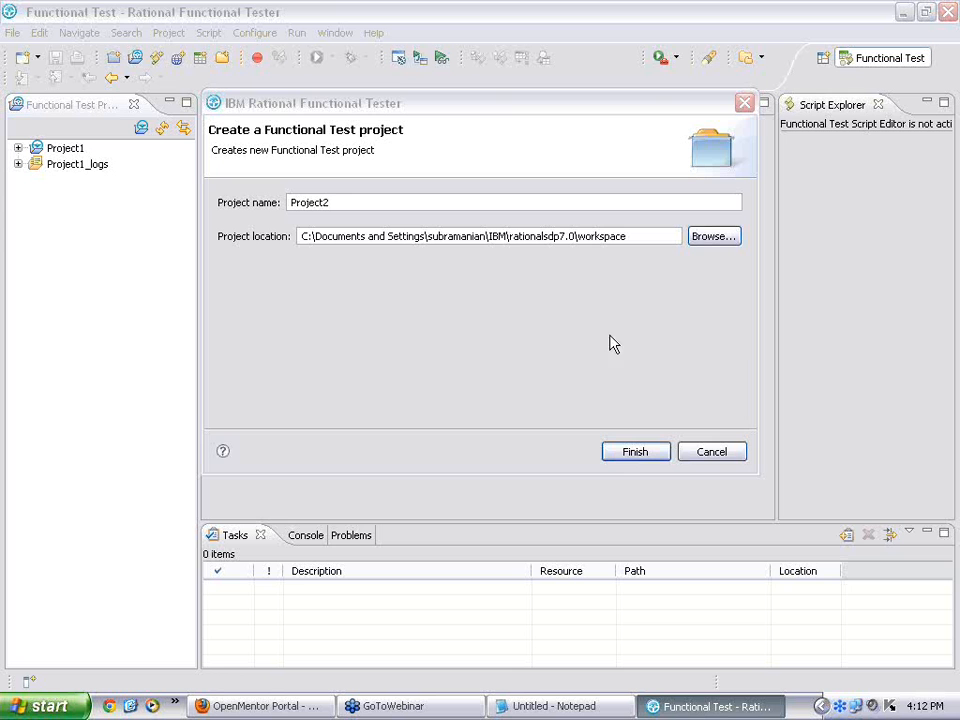
left_click(337, 203)
double_click(337, 203)
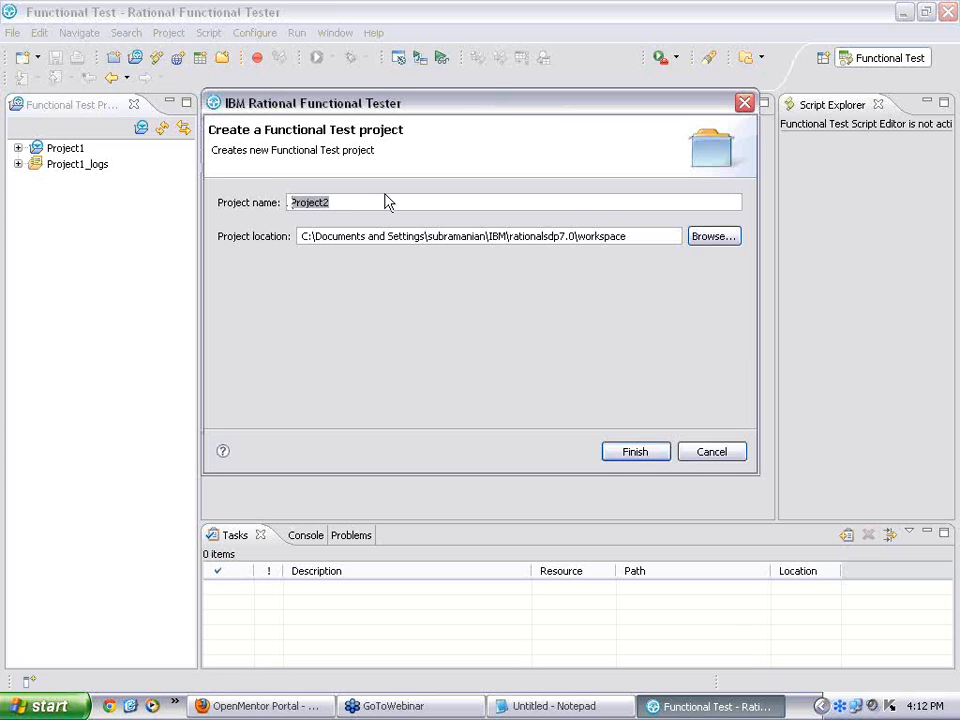
type("RFTWebina")
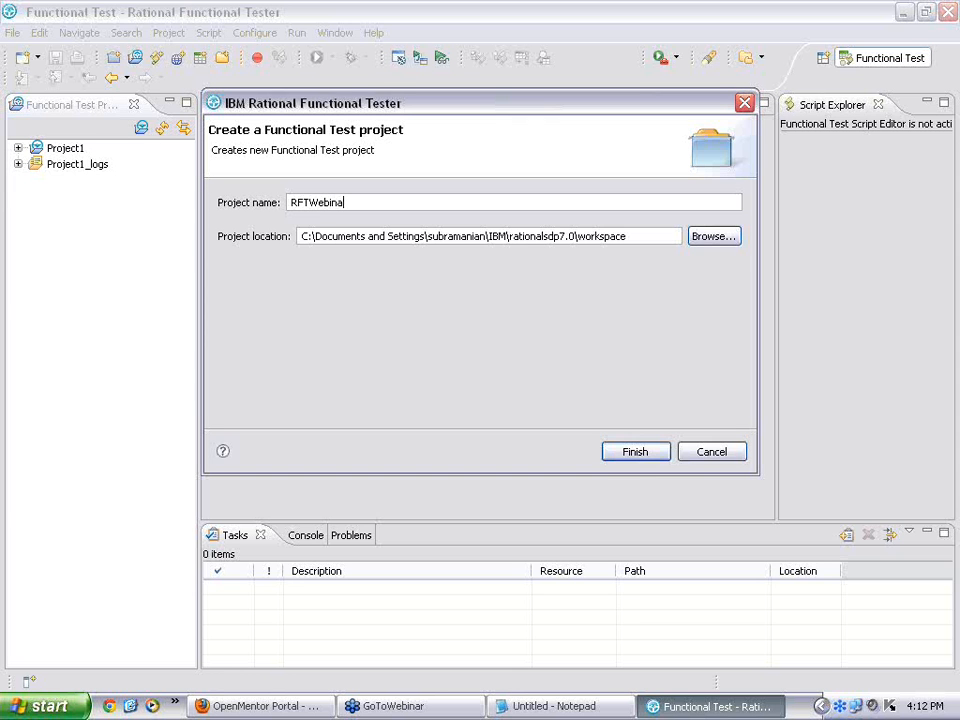
type("r")
triple_click(631, 236)
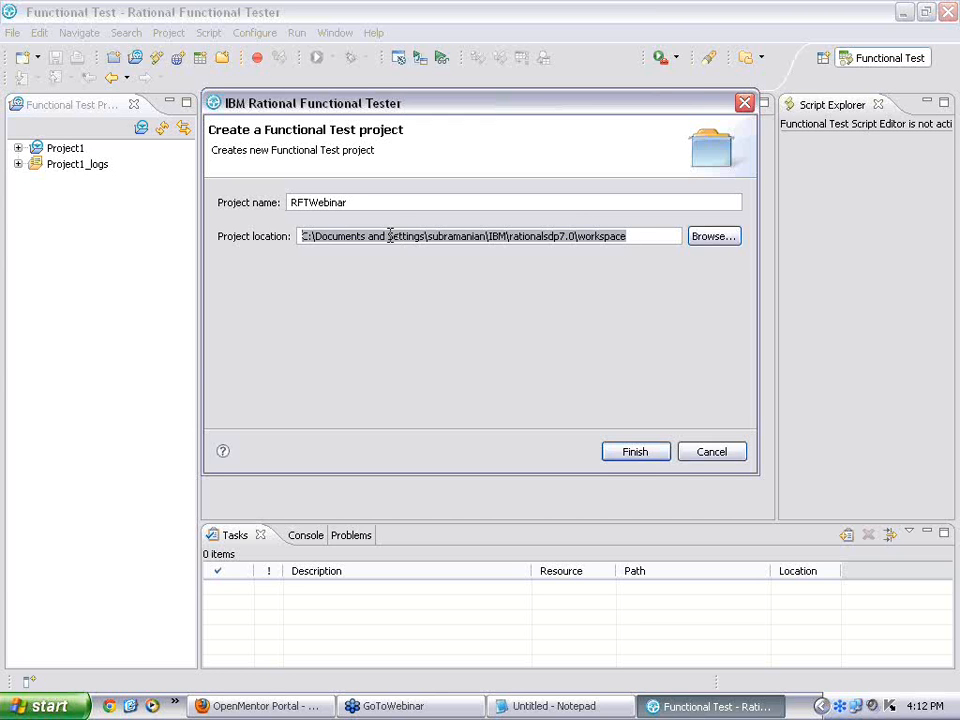
left_click(393, 201)
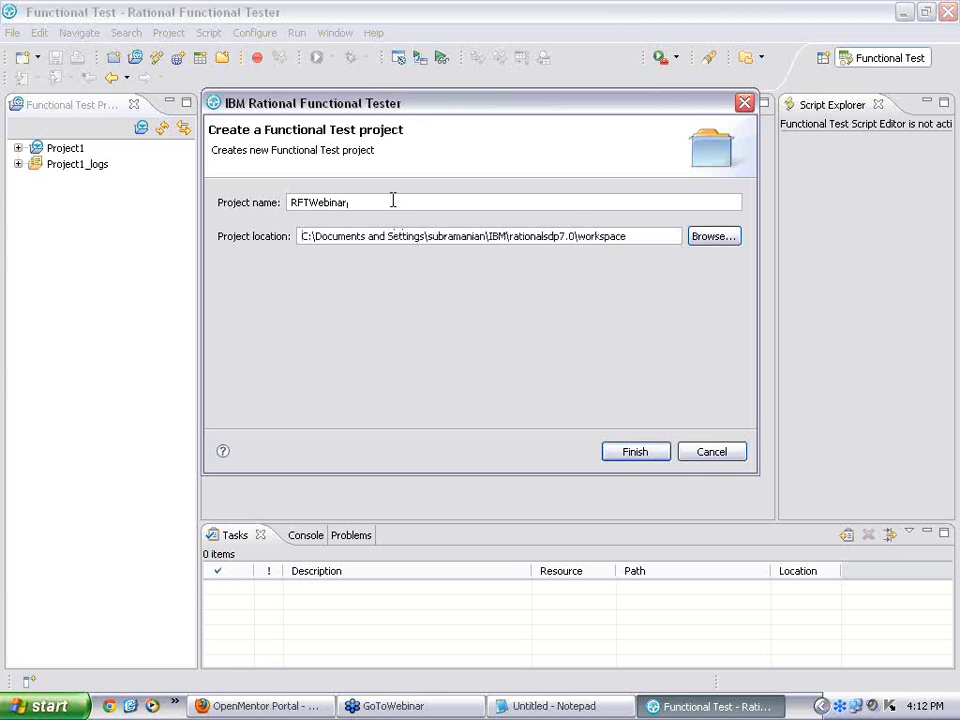
left_click(635, 453)
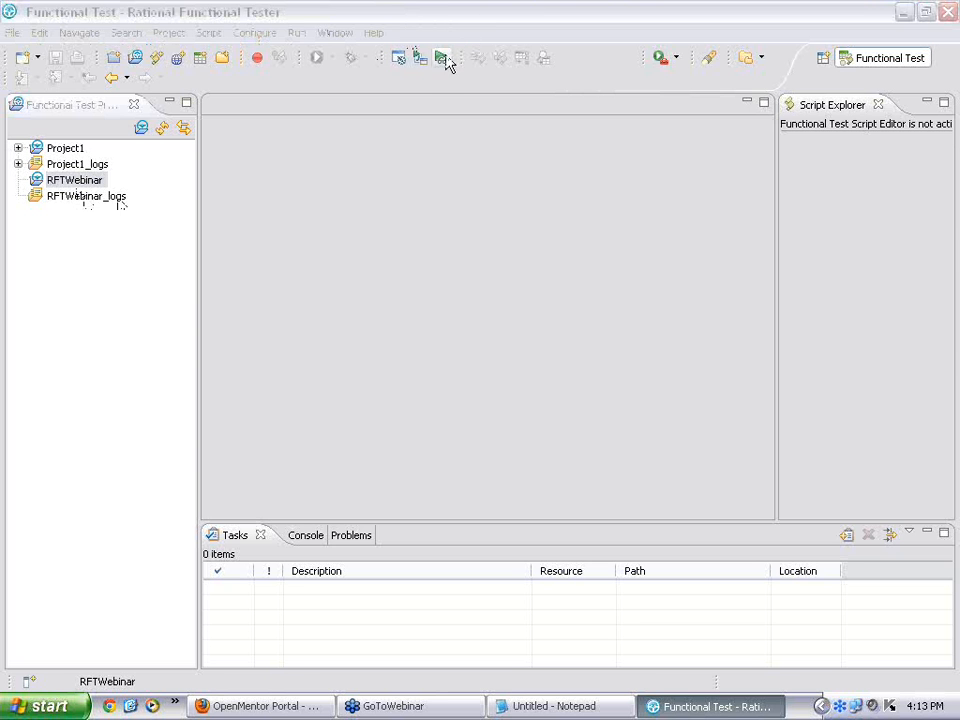
left_click(376, 14)
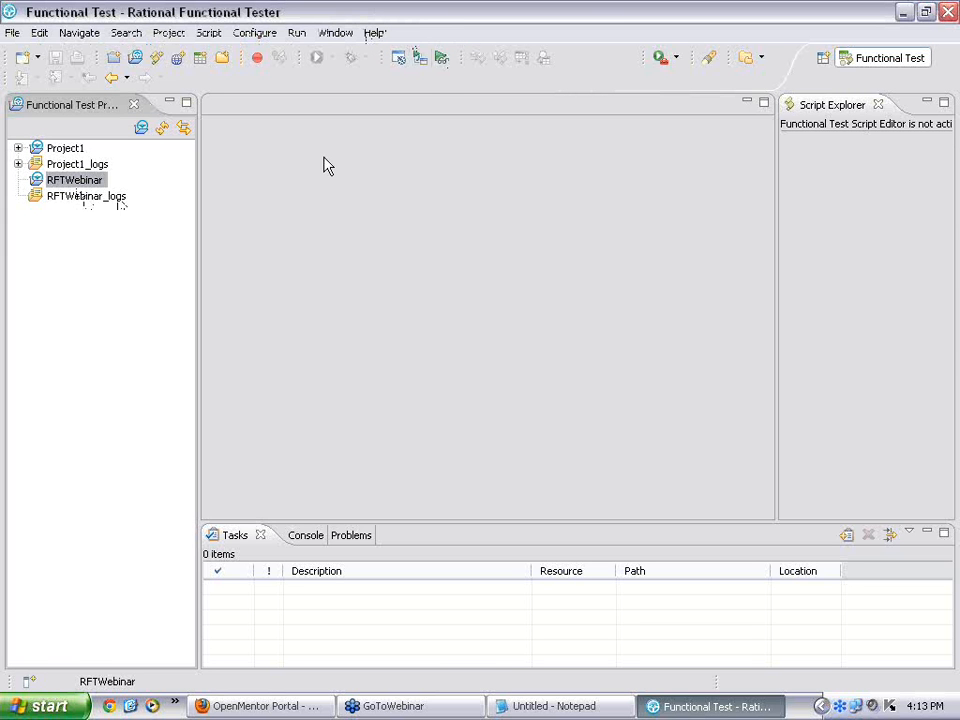
Step: Open the Application Configuration Tool from the Configure menu to see ClassicsJavaA and ClassicsJavaB
left_click(341, 37)
mouse_move(275, 45)
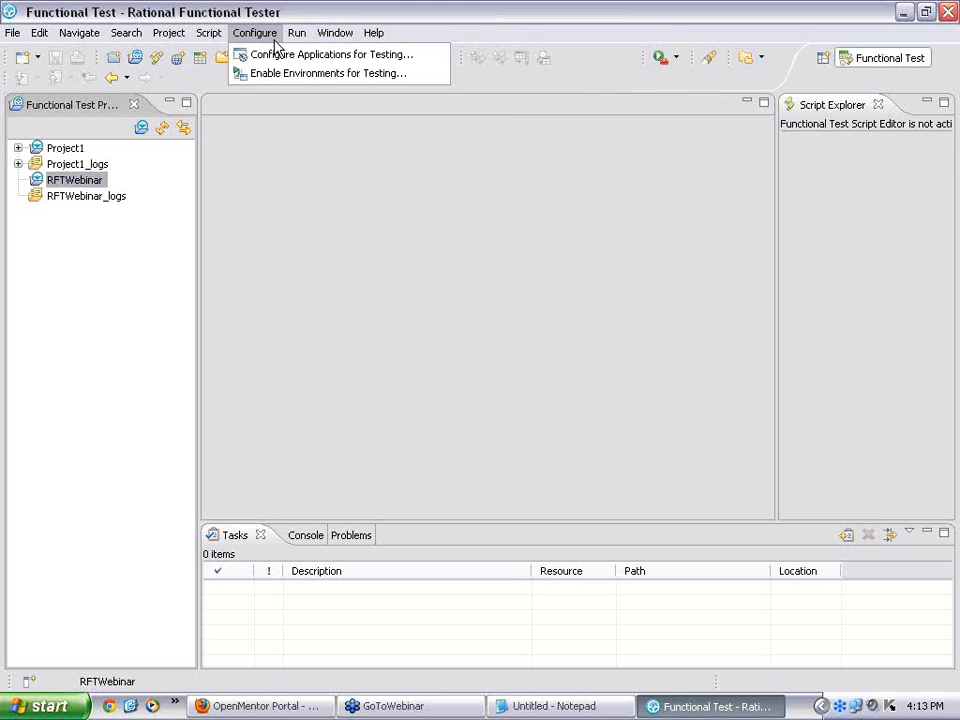
left_click(331, 63)
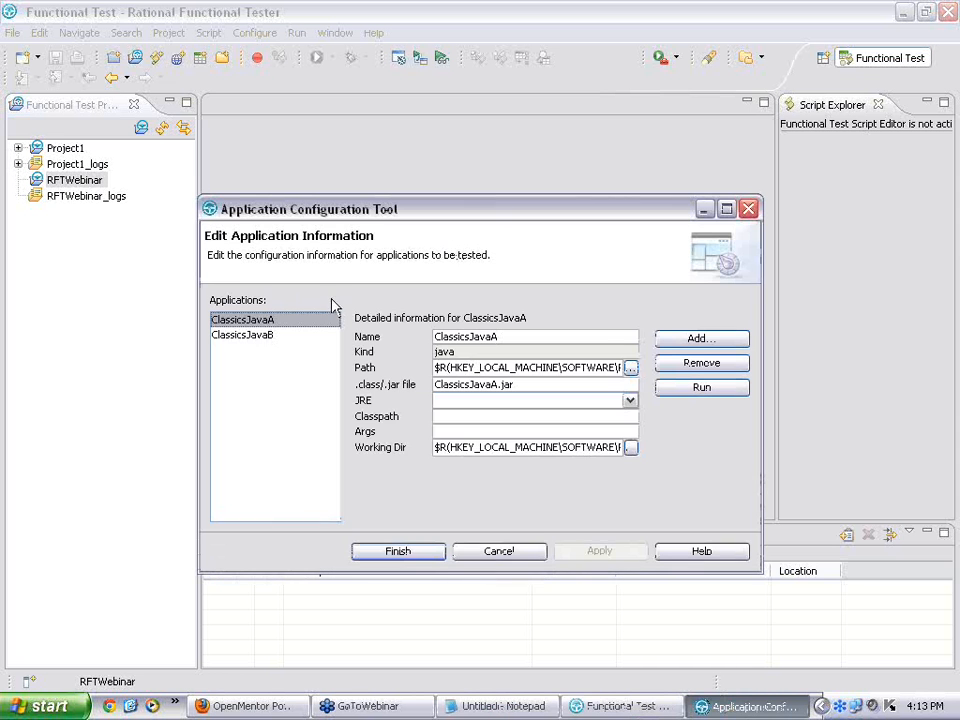
Step: Review the ClassicsJavaA and ClassicsJavaB settings, then begin adding a new application
left_click(263, 333)
left_click(265, 321)
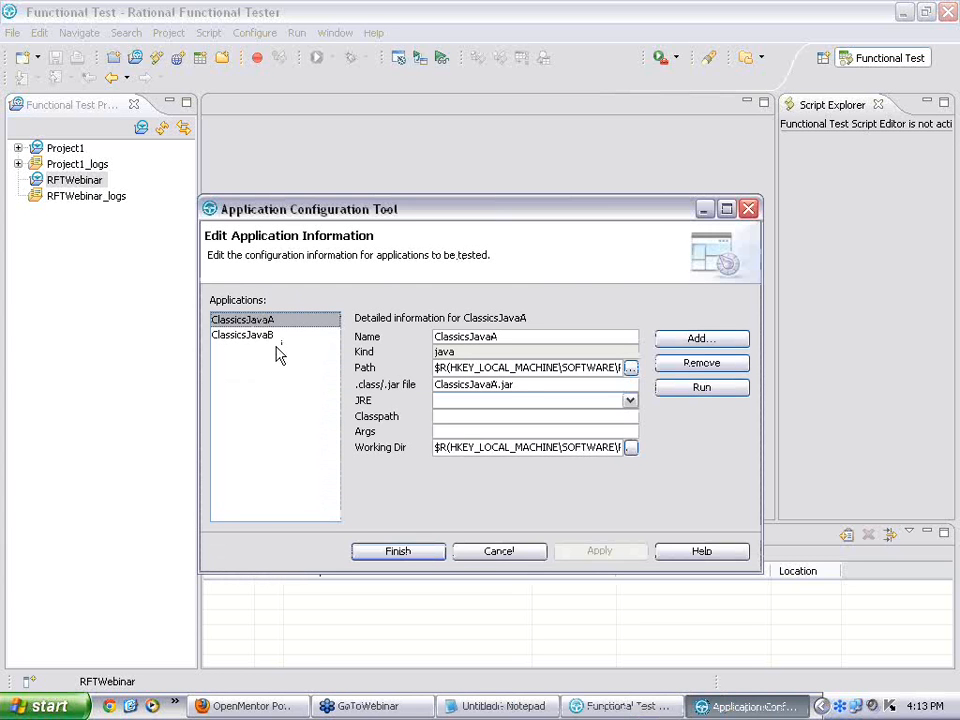
left_click(836, 368)
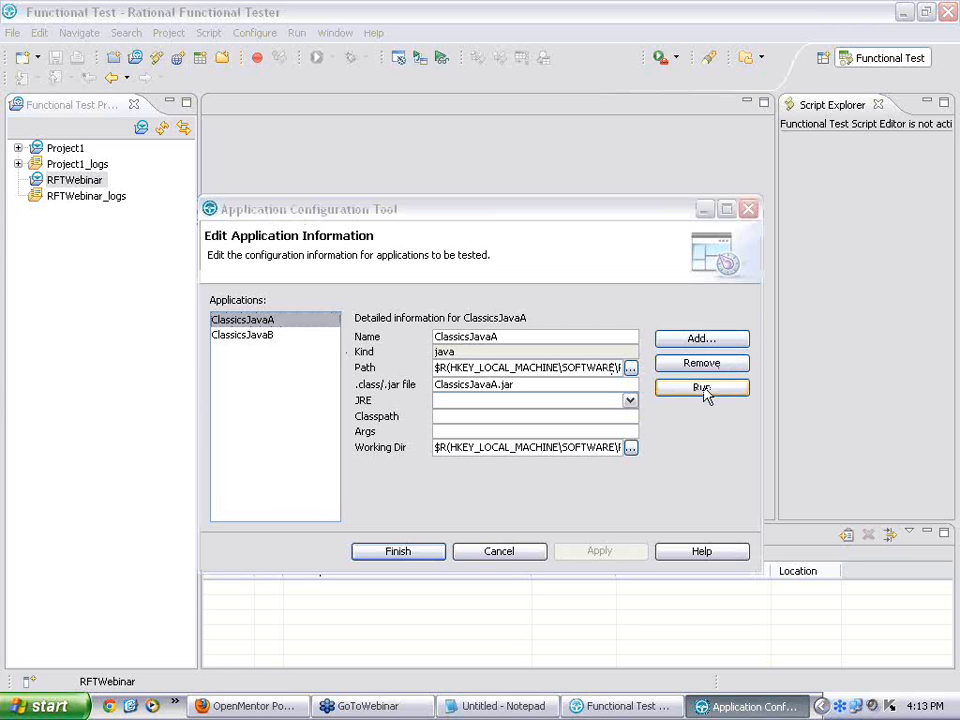
left_click(270, 340)
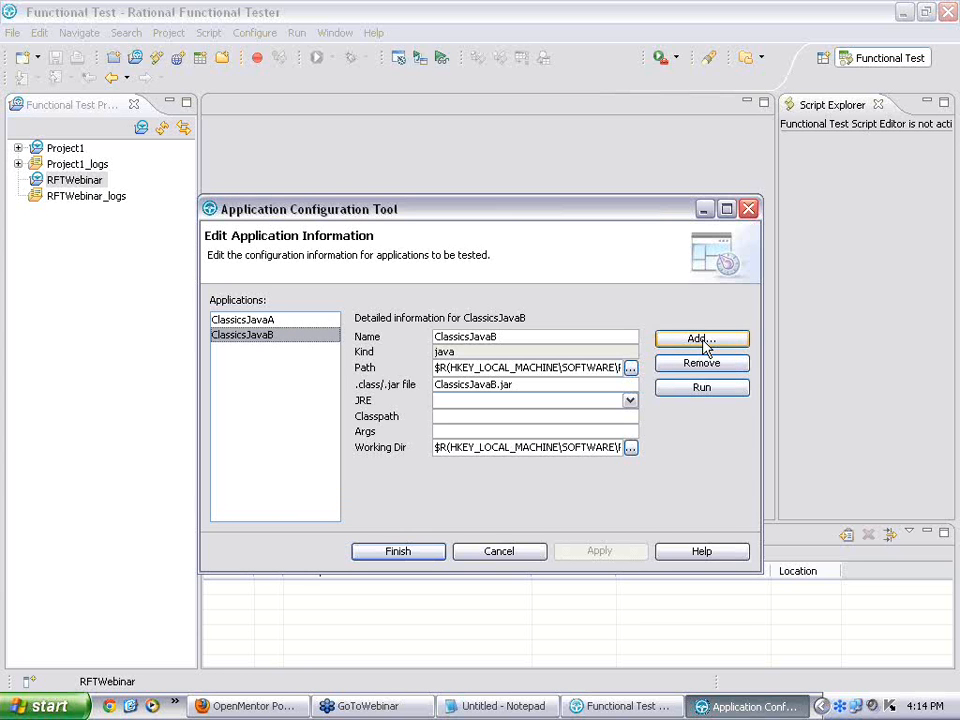
left_click(706, 343)
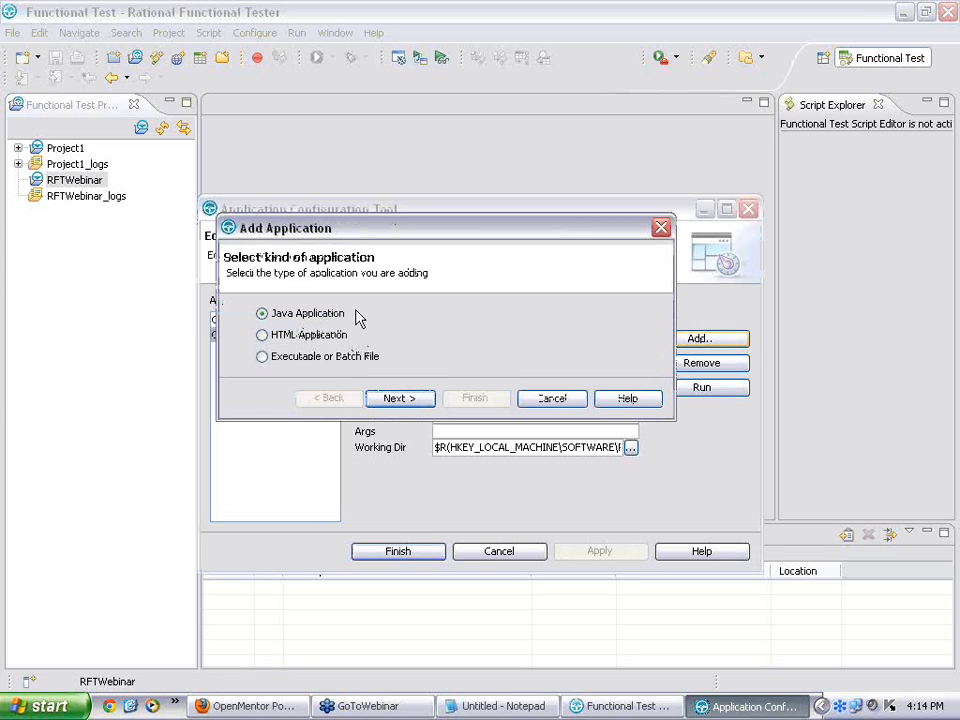
Step: Choose the executable application kind and browse into C:\WINDOWS\system32
left_click(262, 360)
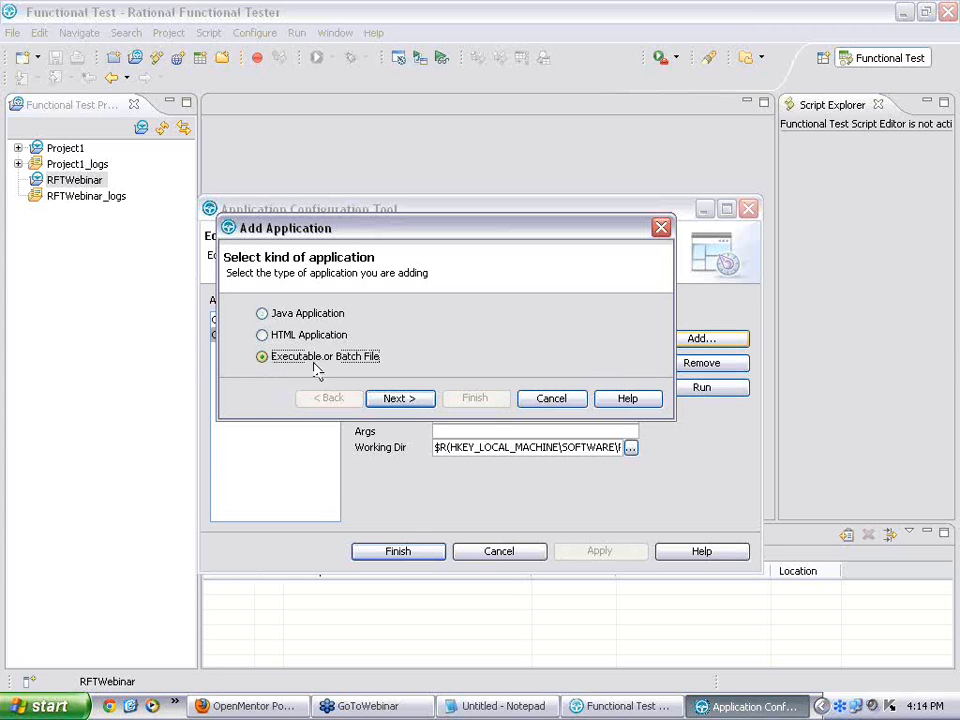
left_click(420, 399)
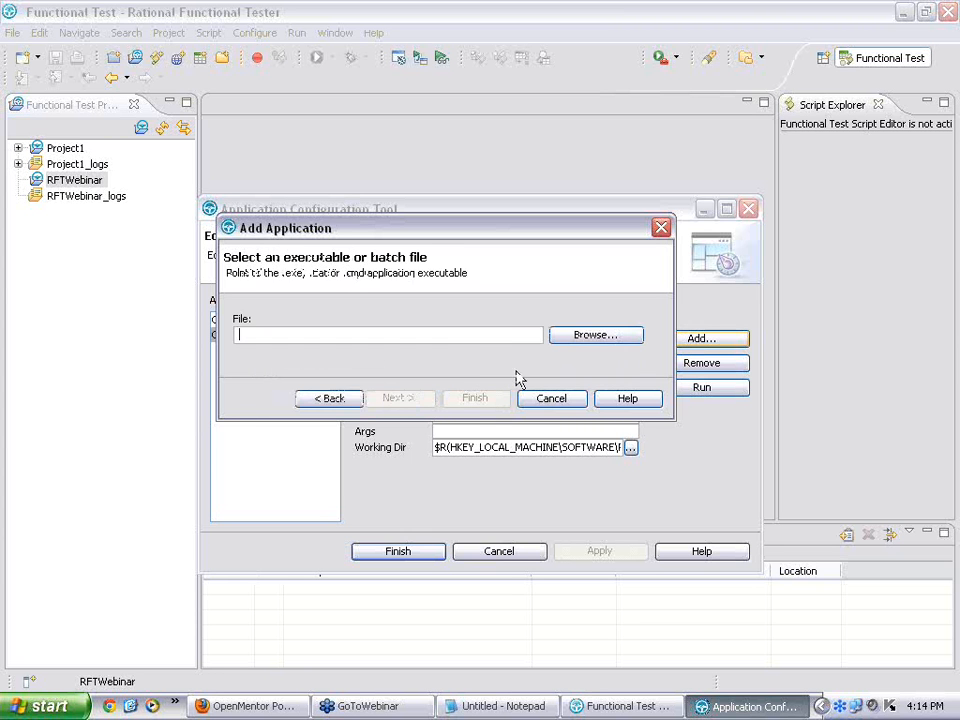
left_click(606, 344)
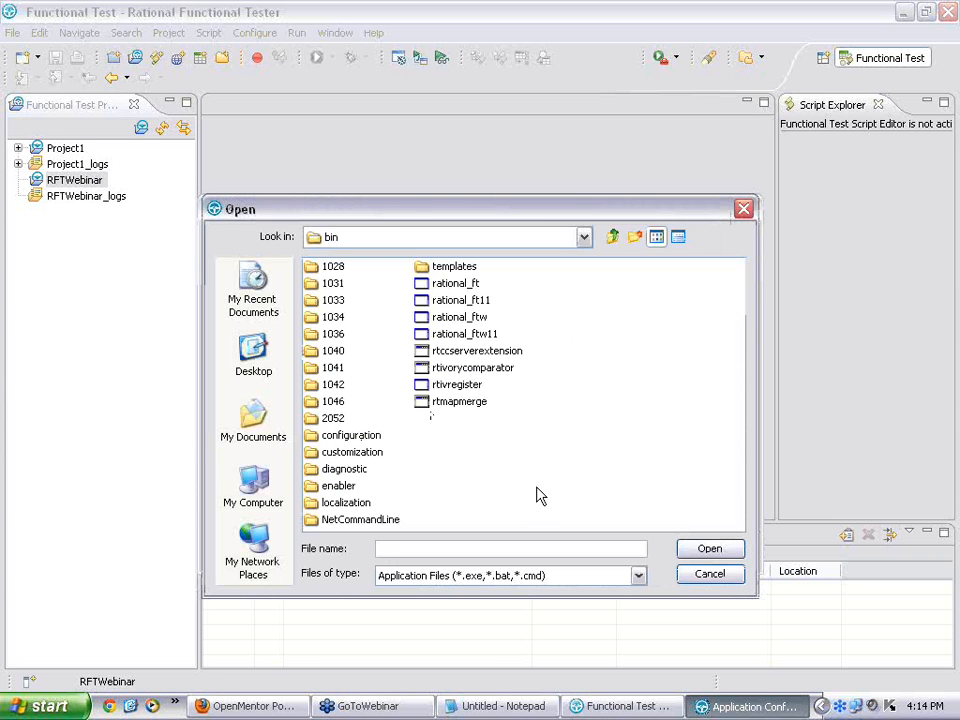
type("c:\\")
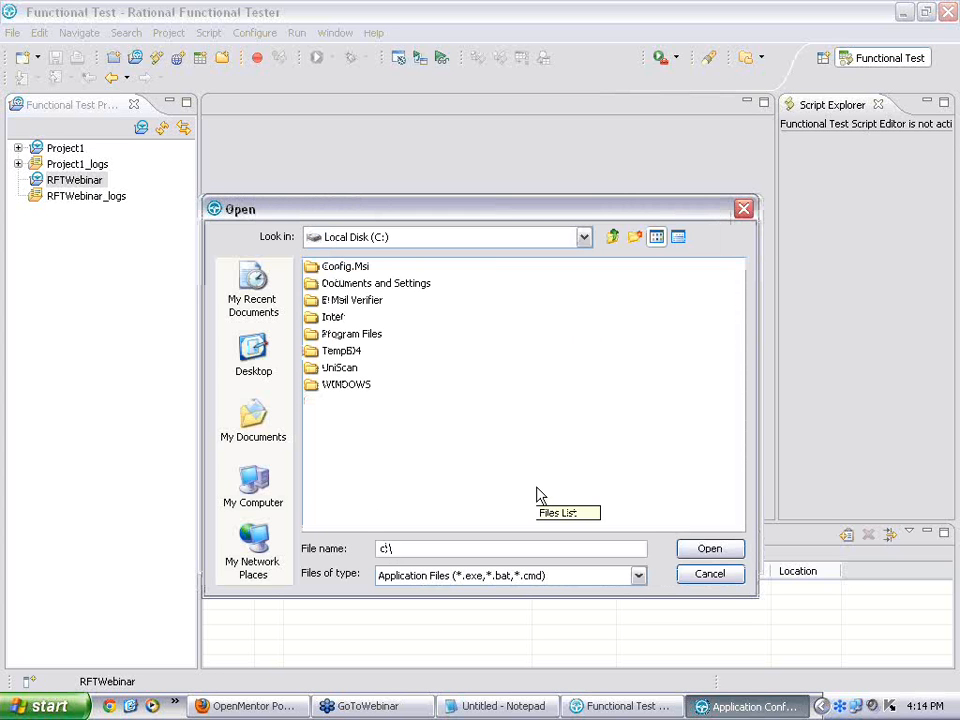
double_click(346, 389)
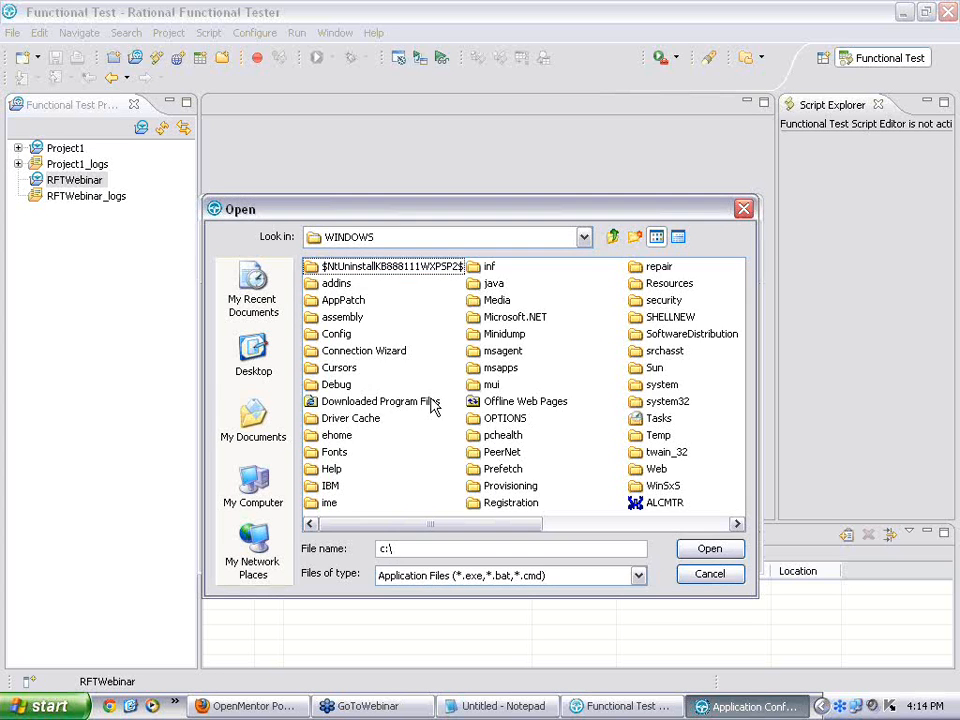
double_click(664, 404)
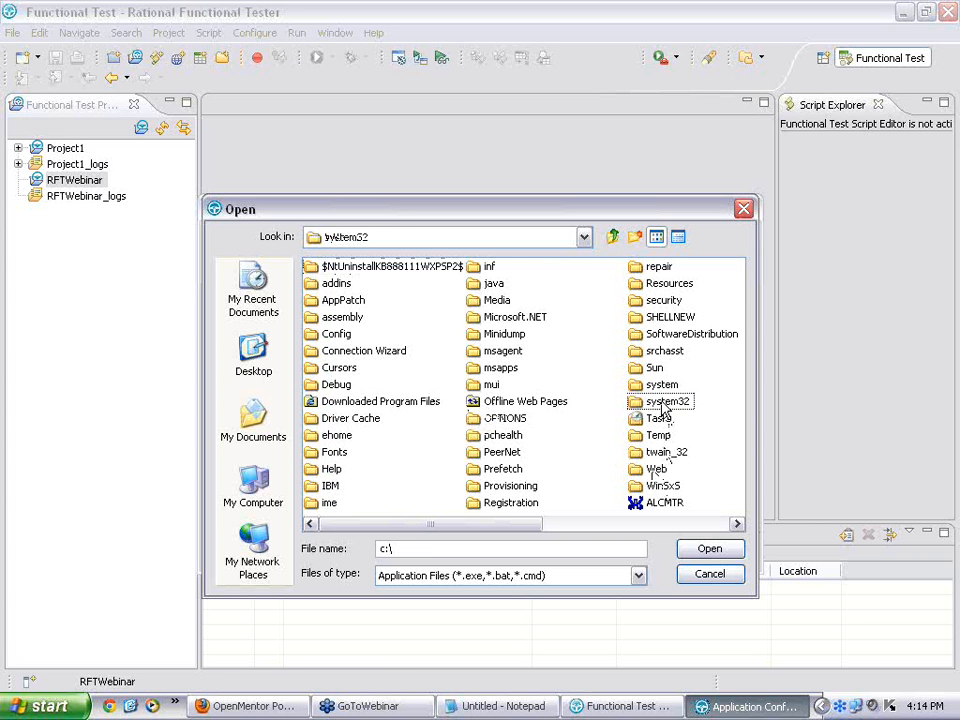
double_click(684, 512)
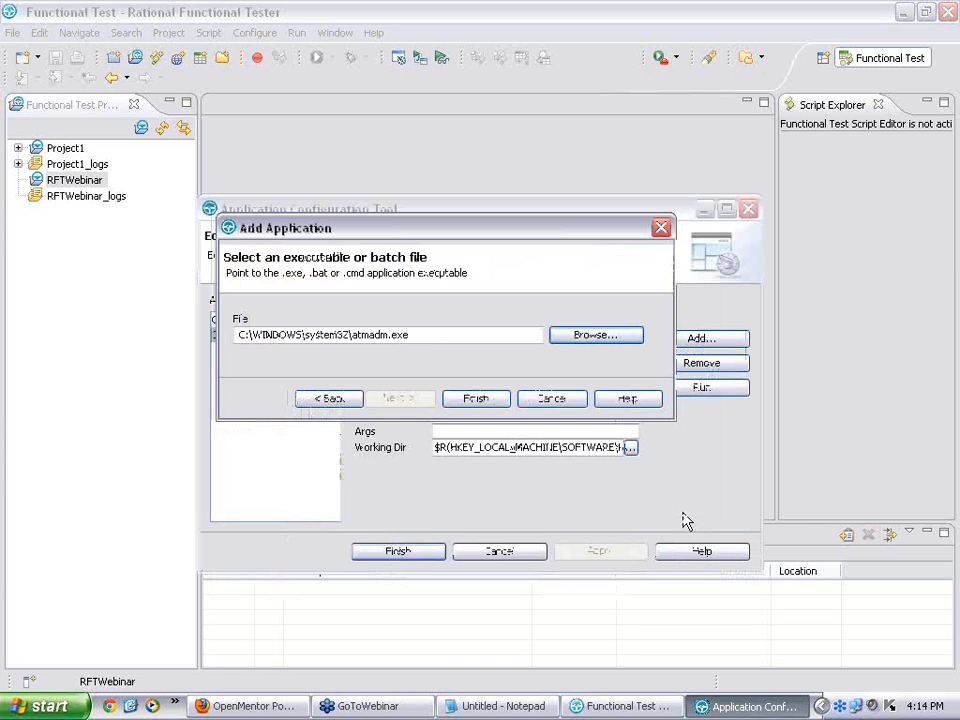
Step: Select calc.exe from system32 and finish adding it as the calc application
left_click(583, 343)
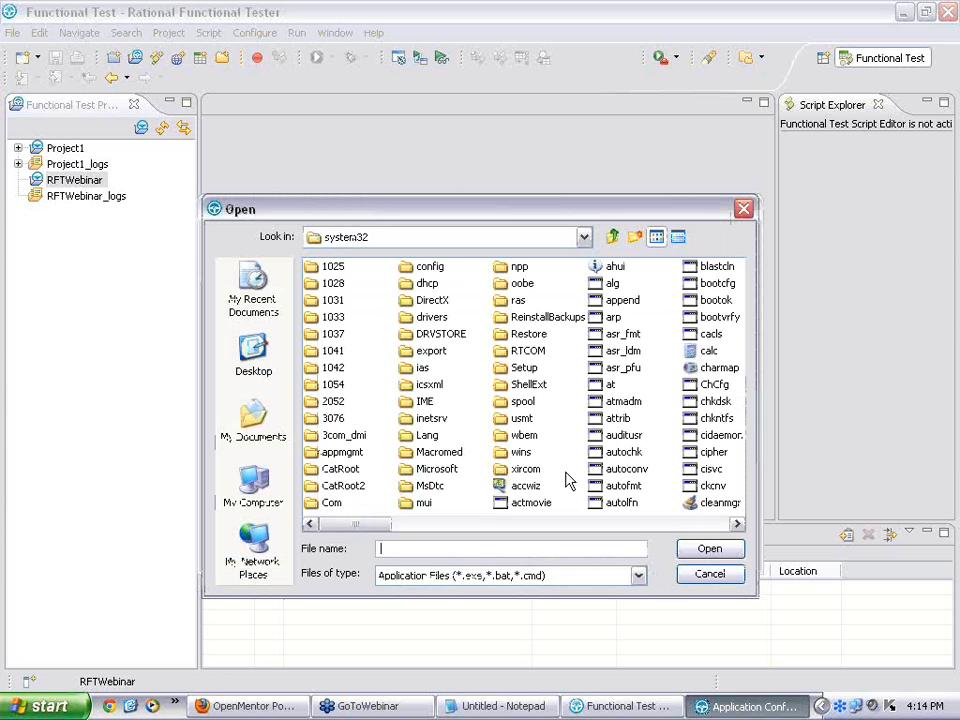
left_click(617, 418)
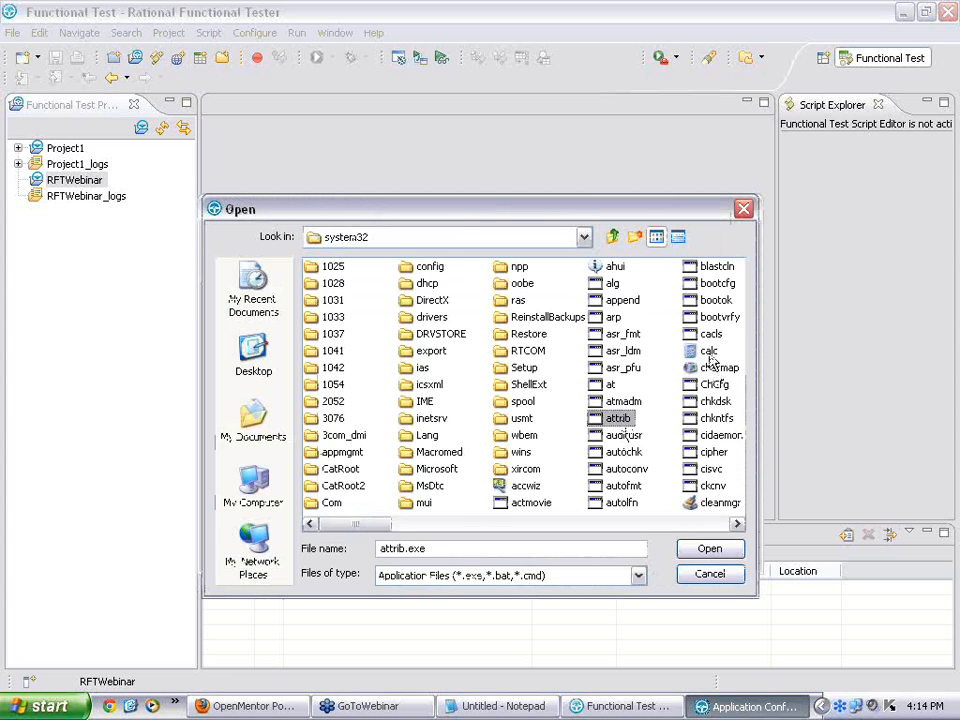
left_click(709, 356)
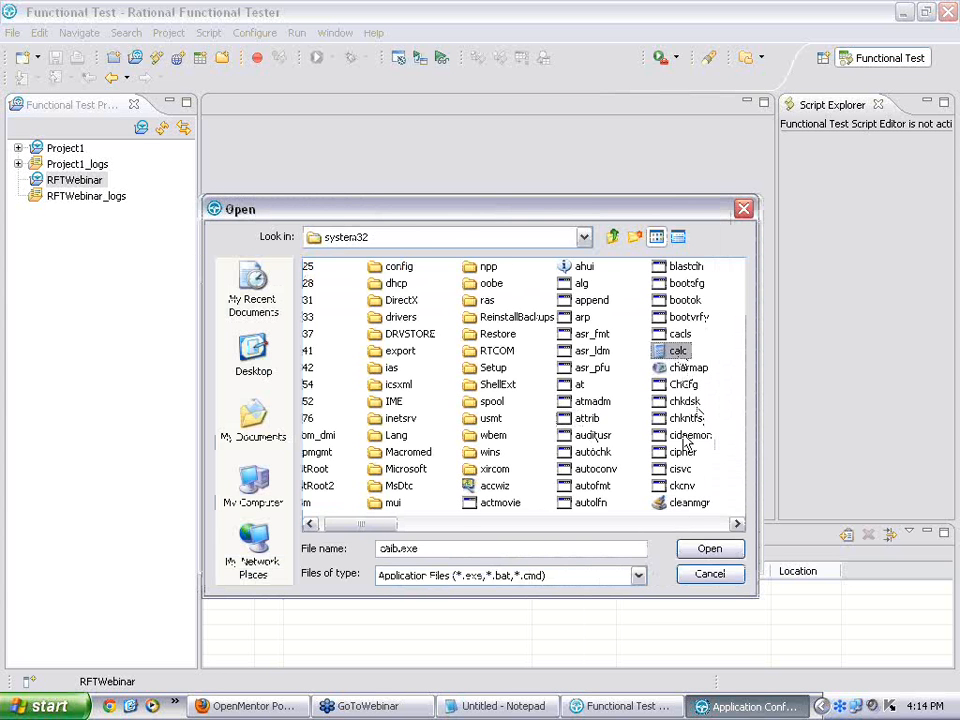
left_click(700, 550)
left_click(493, 341)
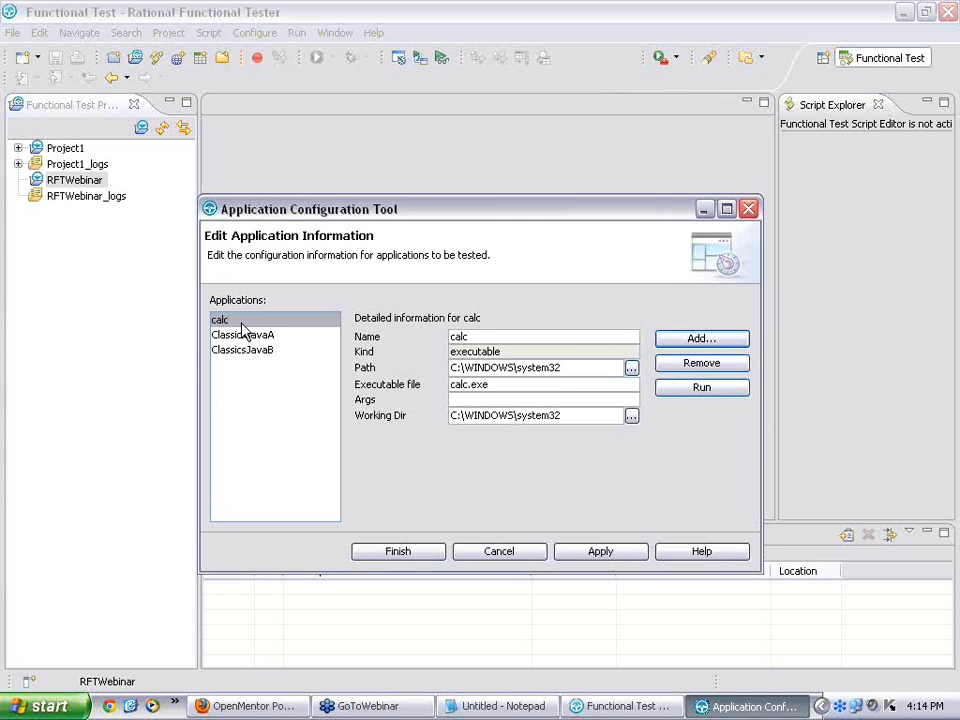
Step: Run calc to confirm the Windows Calculator launches, then minimize the Calculator
left_click(704, 389)
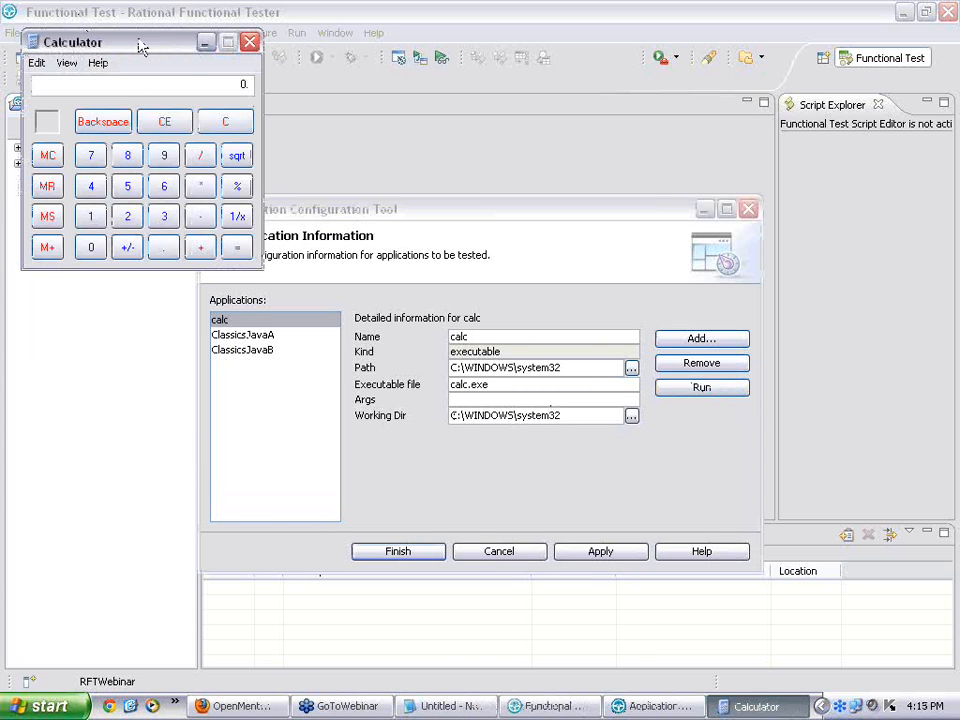
left_click(205, 45)
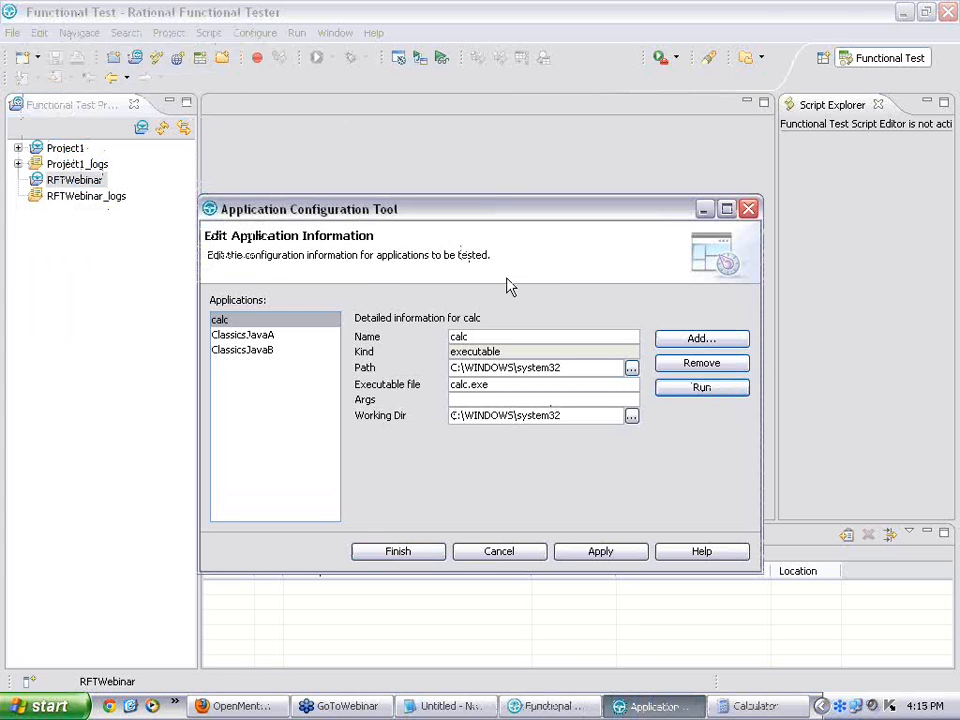
Step: Select ClassicsJavaA and run it to start the ClassicsCD store
left_click(272, 338)
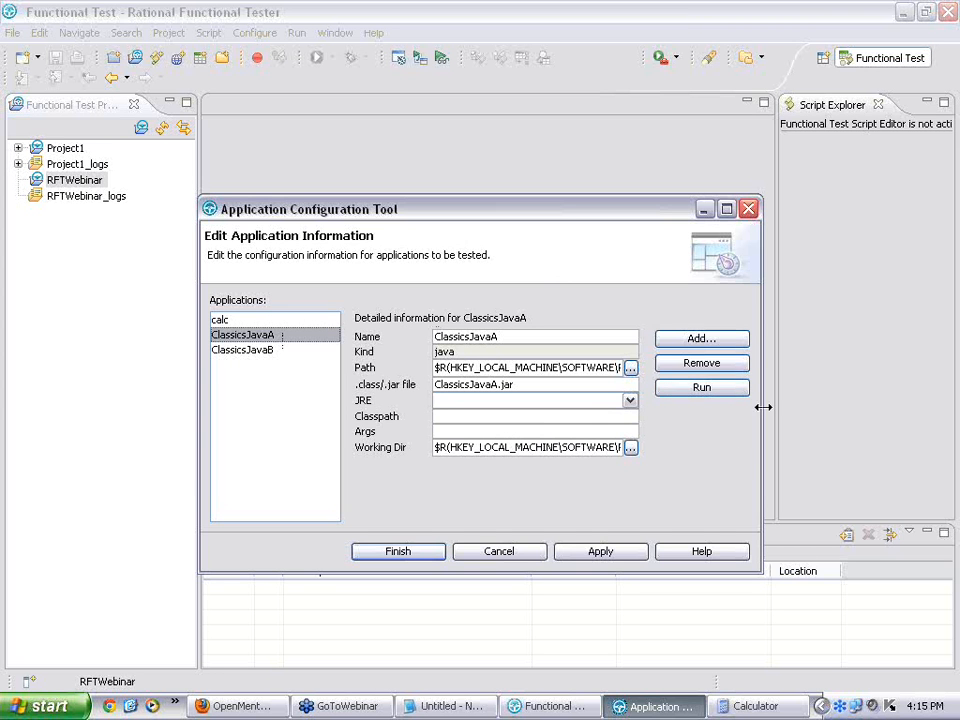
left_click(705, 388)
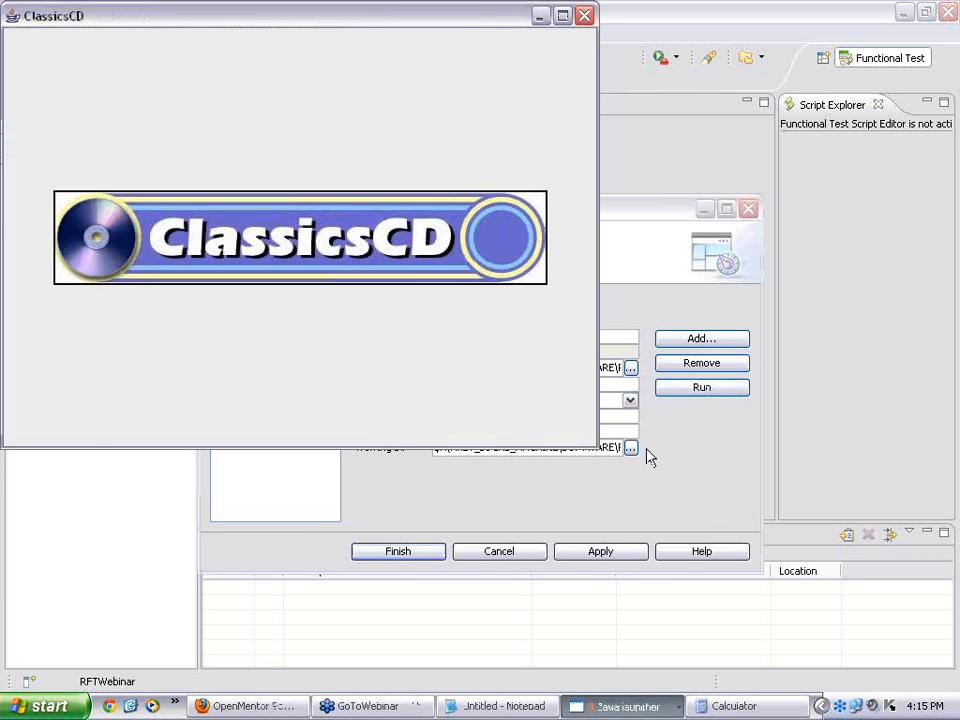
Step: Apply and finish the application configuration, then bring the Notepad notes forward
left_click(598, 553)
left_click(400, 552)
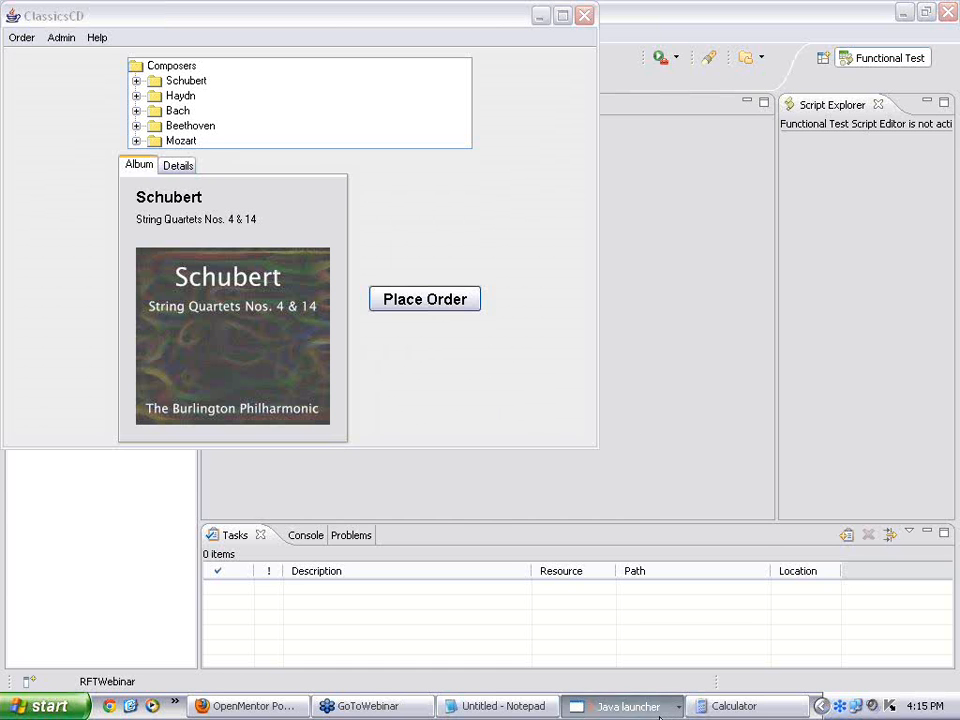
left_click(500, 706)
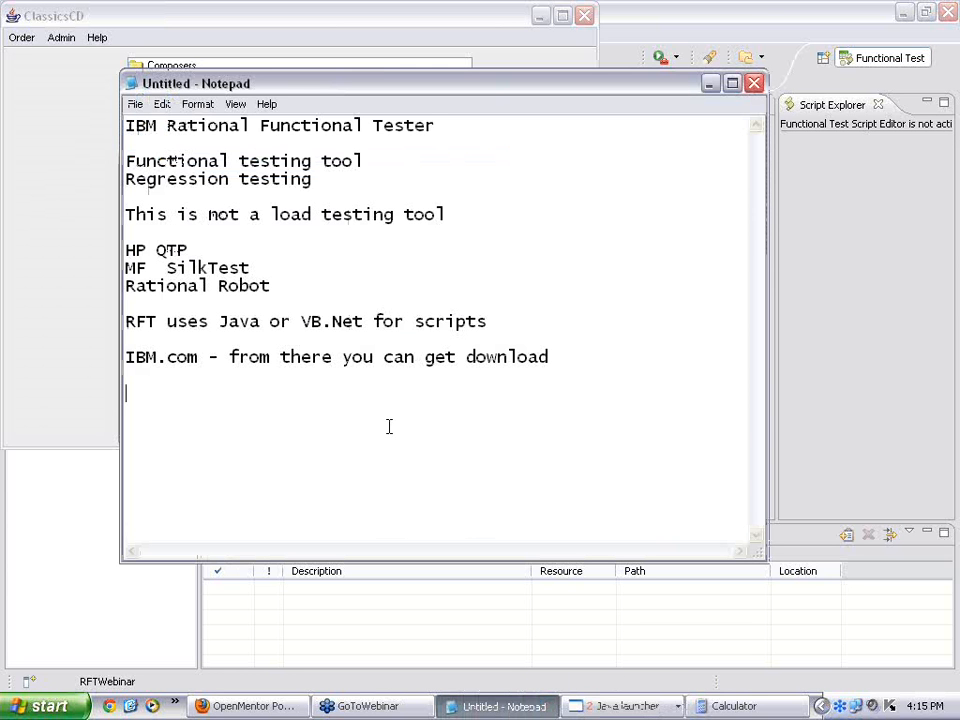
Step: Type Step 1 create workspace, Step 2 create project, Step 3 configure application and run from RFT
type("Step 1 - ")
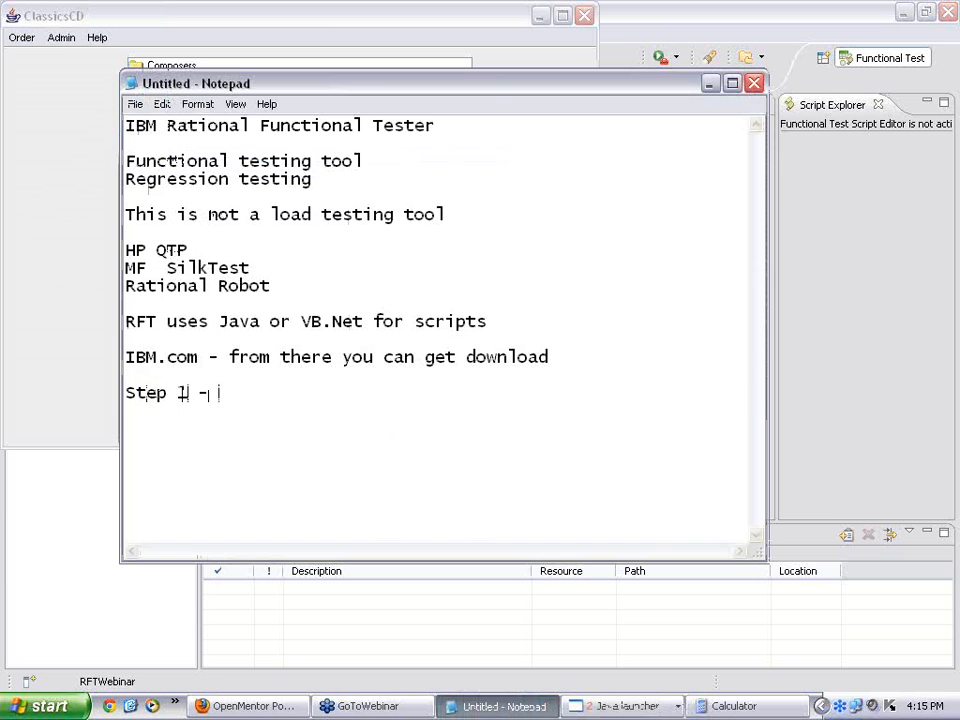
type("create work")
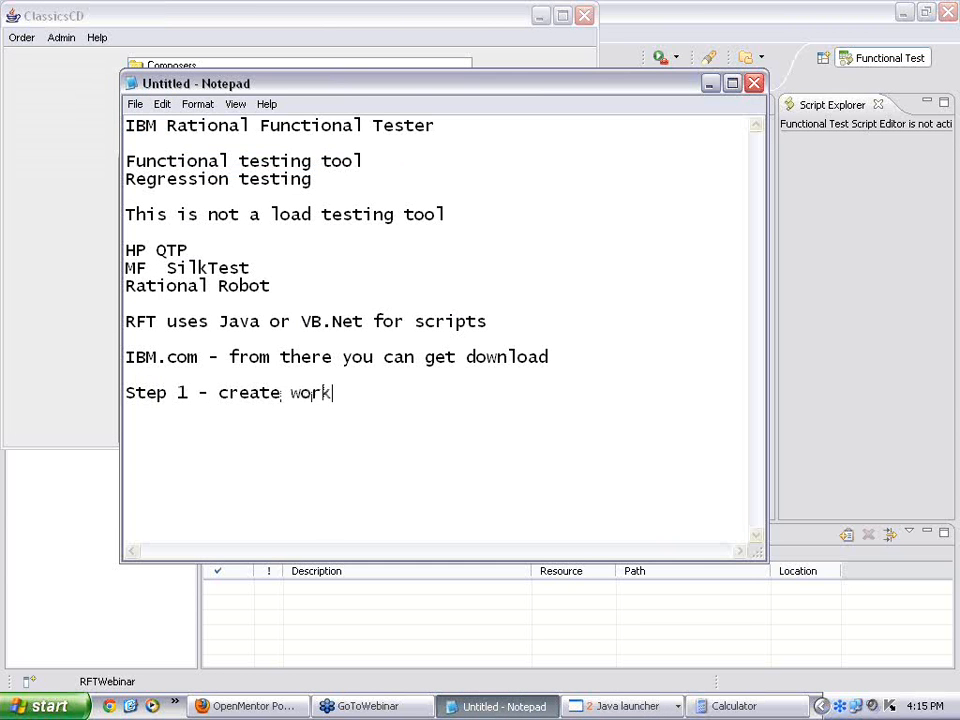
type("space")
key("Return")
type("Step 2")
type("- ")
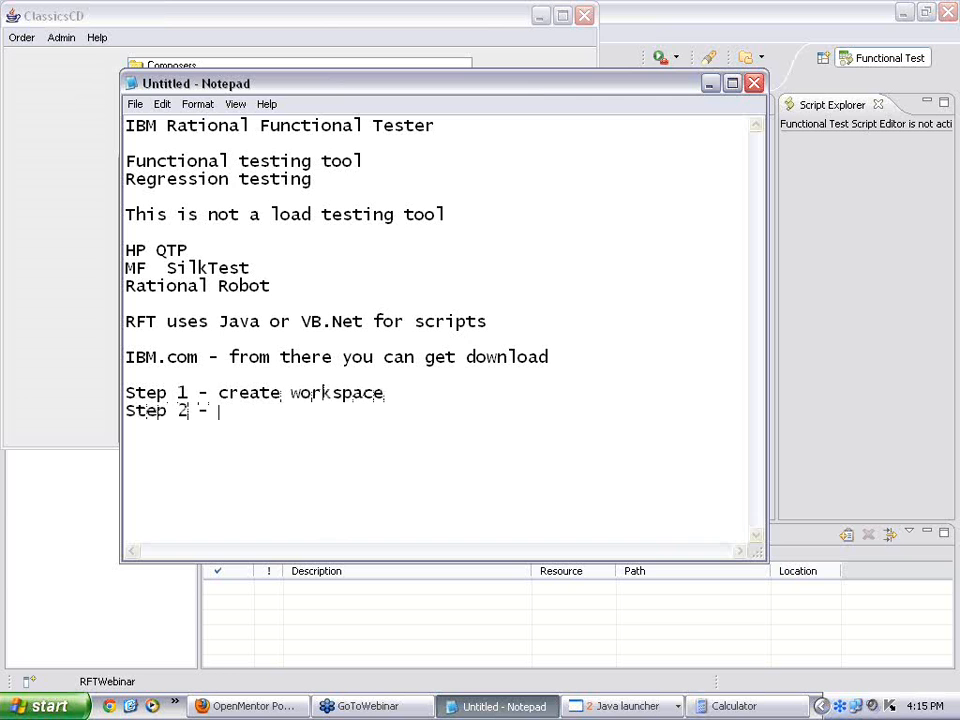
type("create project")
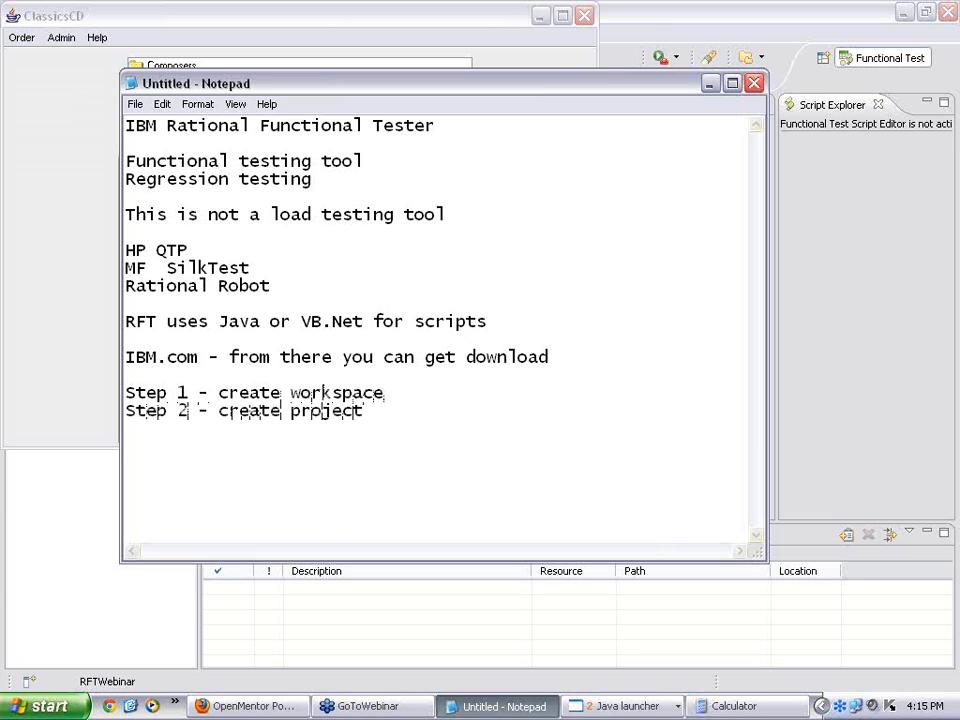
key("Return")
type("Step 3")
type(" - configuer ap")
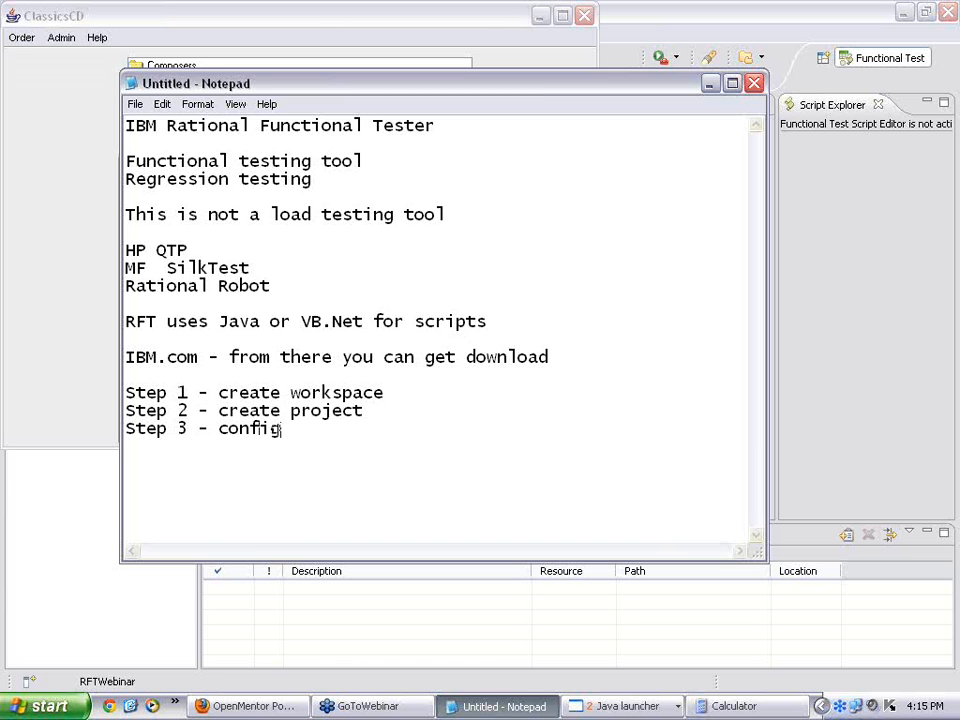
key("BackSpace")
key("BackSpace")
key("BackSpace")
key("BackSpace")
key("BackSpace")
type("re application and ")
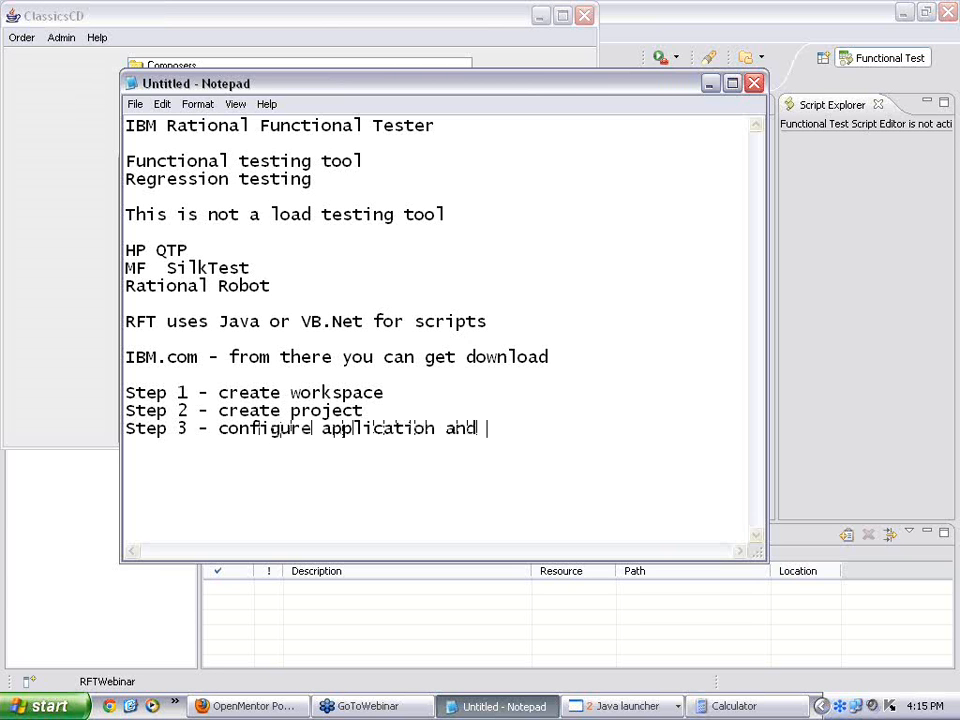
type("run from RFT")
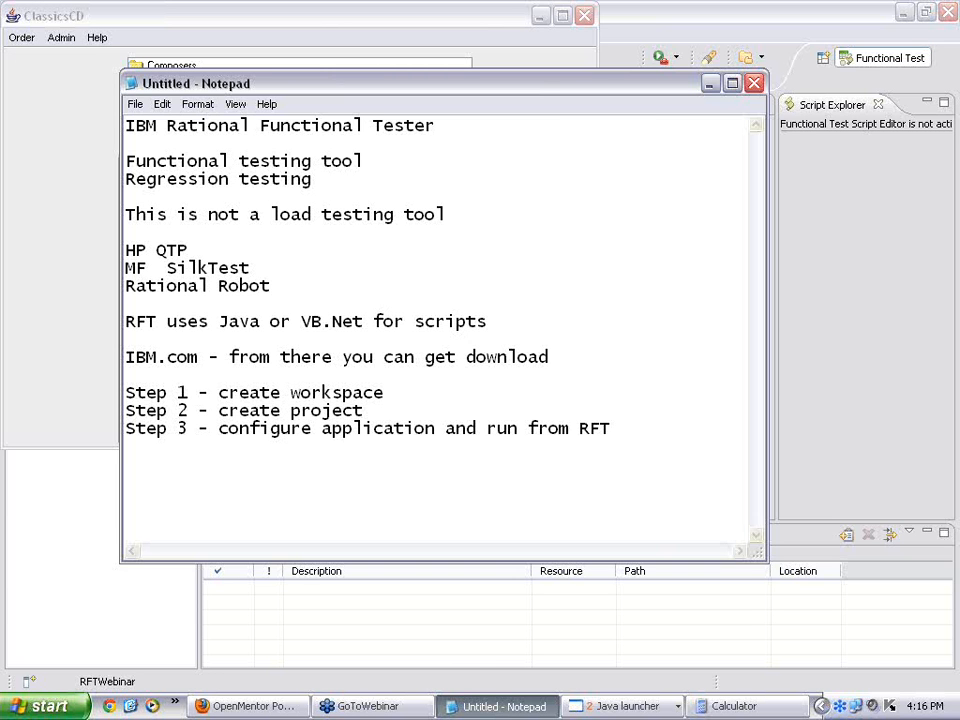
Step: Add 'Step 4 - create scripts' and 'Step 5 - run scripts', then minimize Notepad
type("Step 4 - create ")
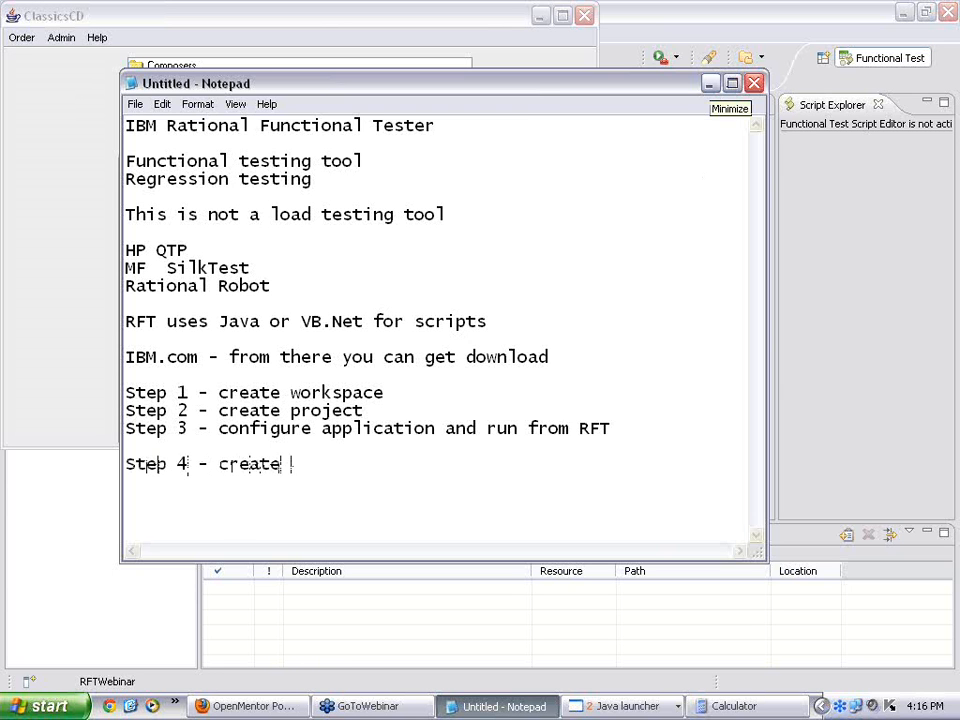
type("scripts")
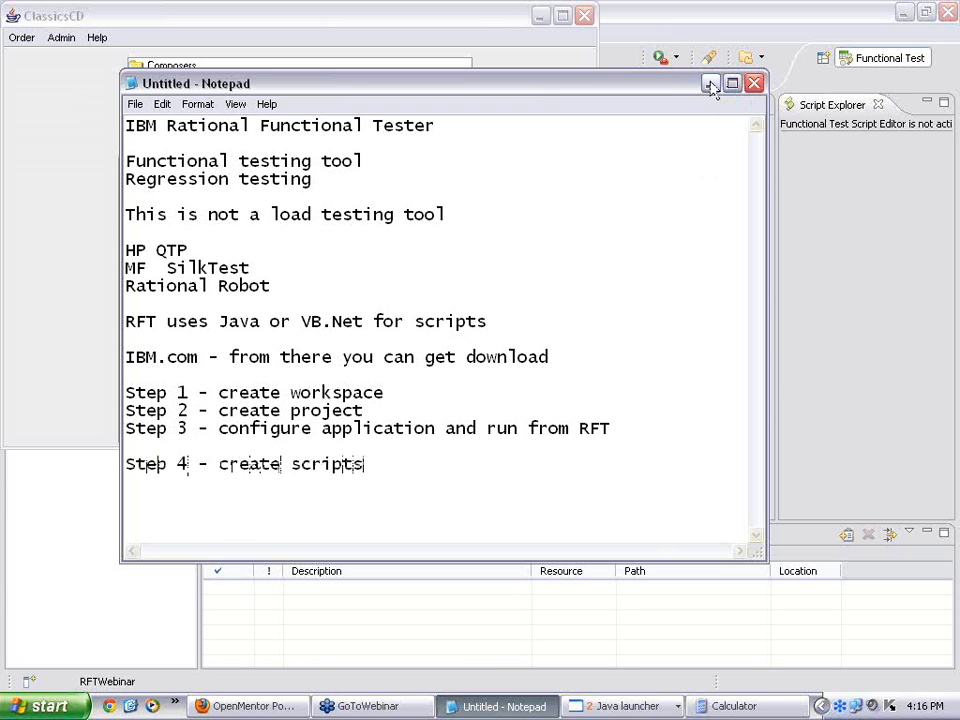
key("Return")
type("Step 5 - run scripts")
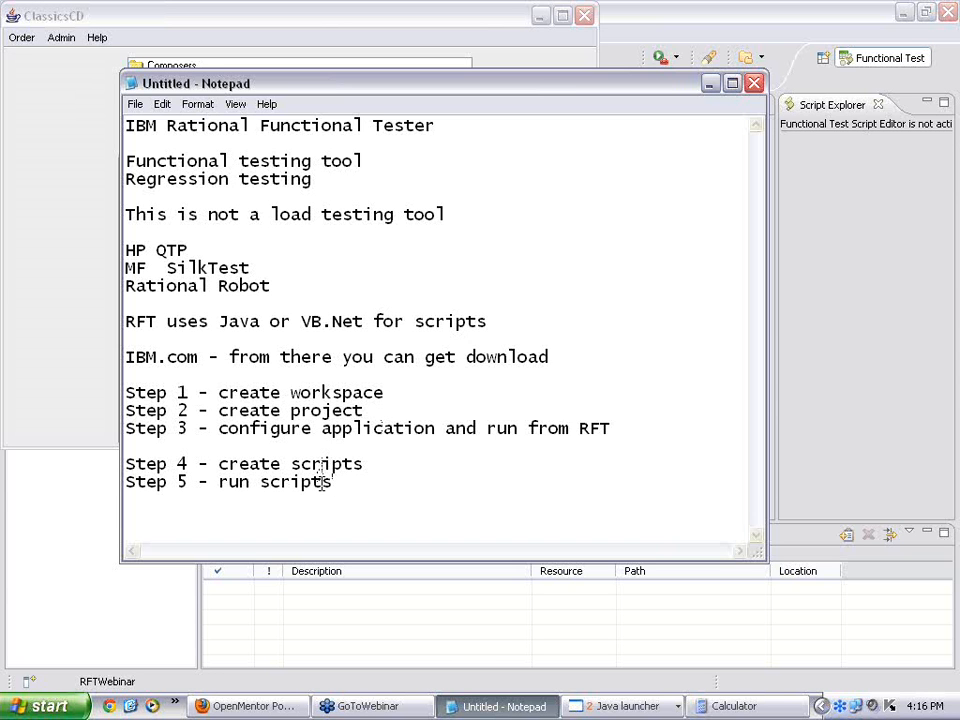
left_click(710, 84)
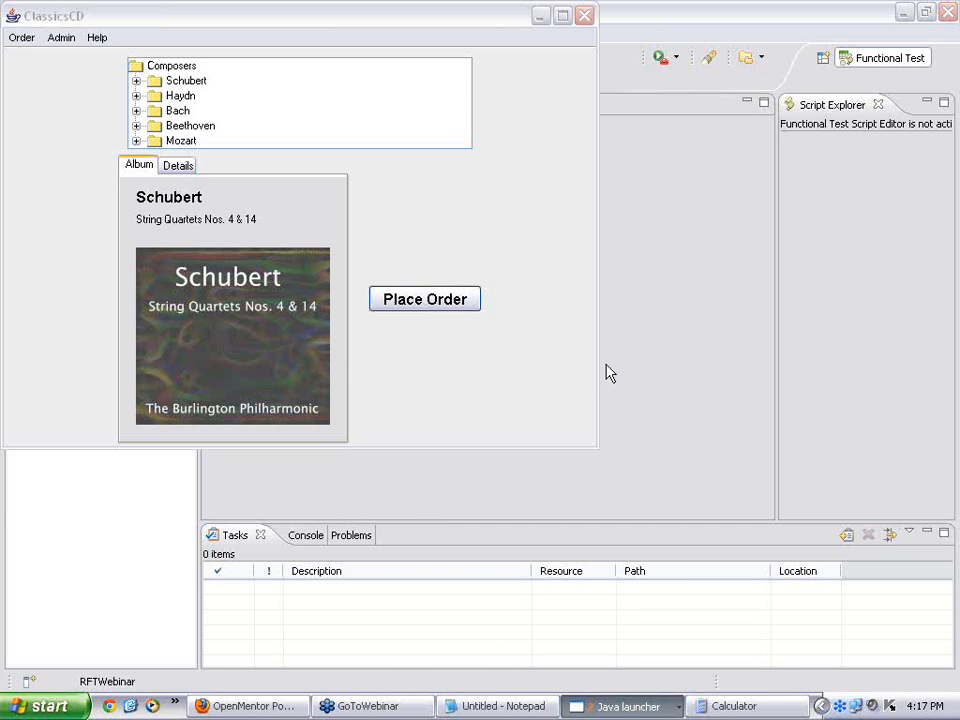
Step: Select Haydn's Symphonies Nos. 99 & 101 and open its order form as an existing customer
left_click(136, 97)
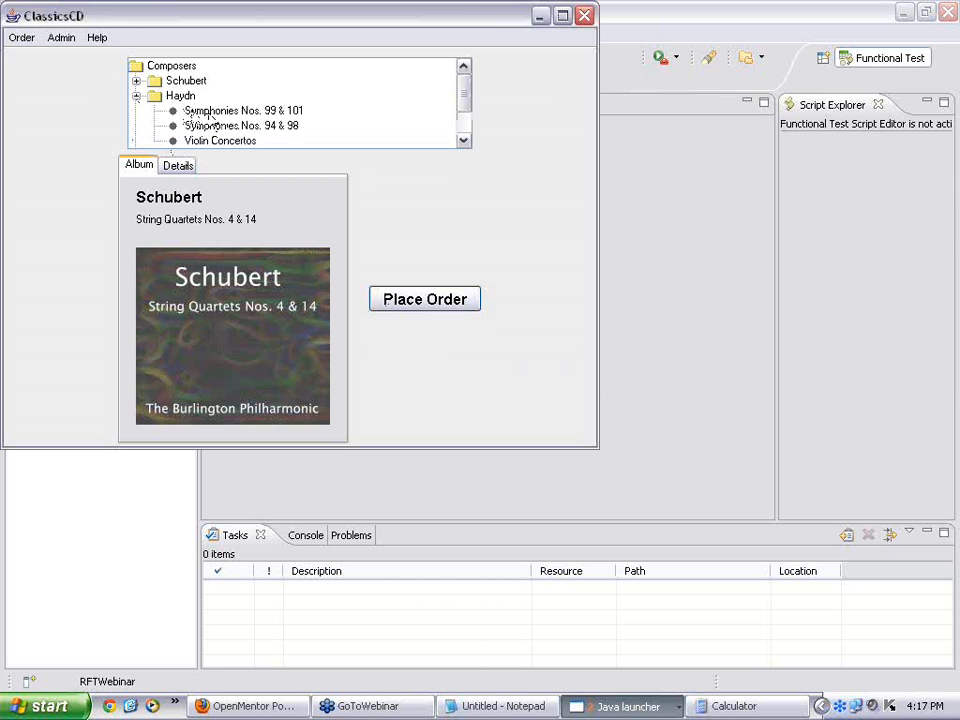
left_click(195, 114)
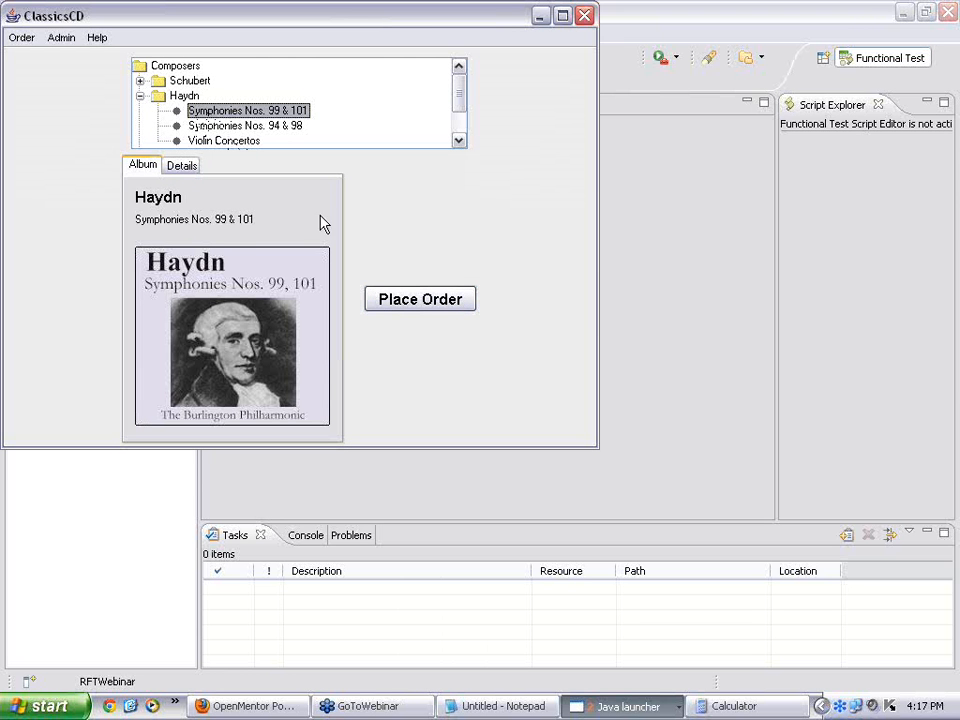
left_click(429, 306)
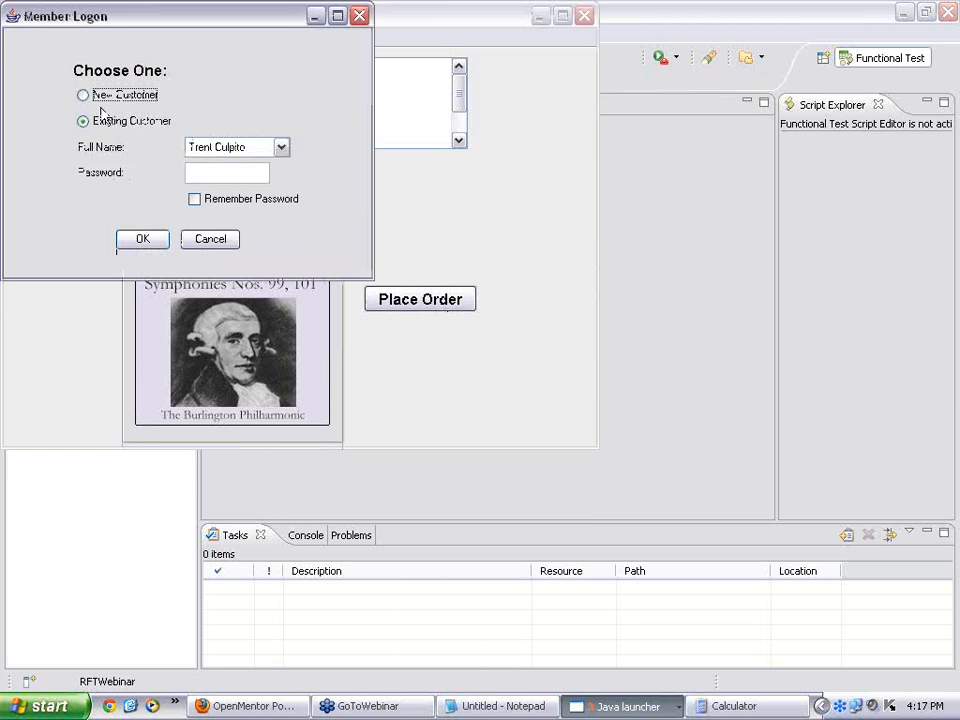
left_click(281, 147)
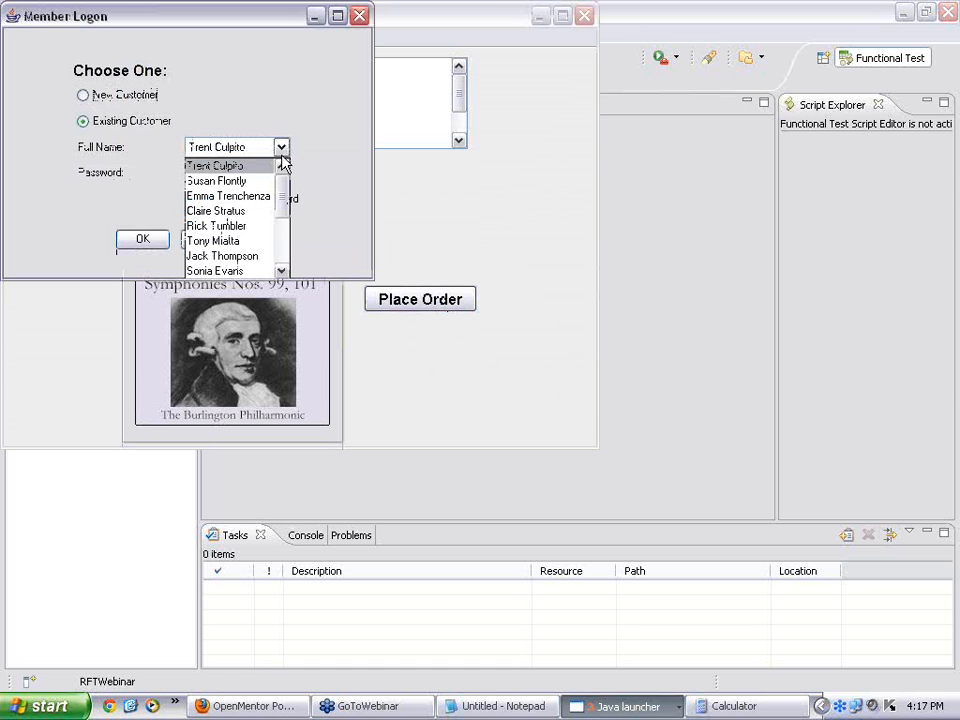
left_click(255, 243)
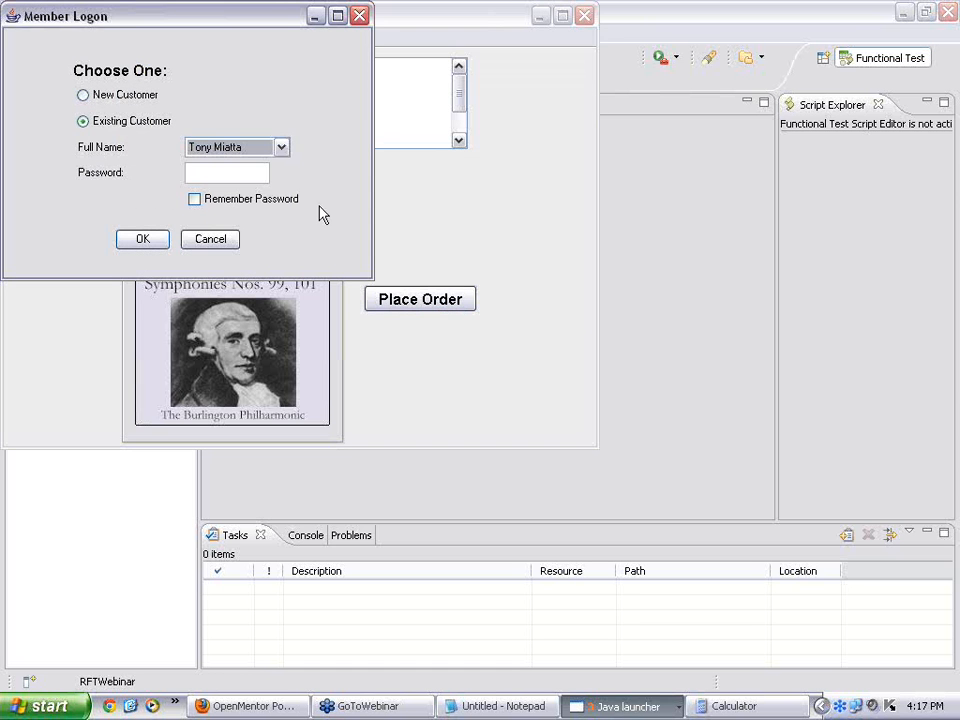
left_click(155, 242)
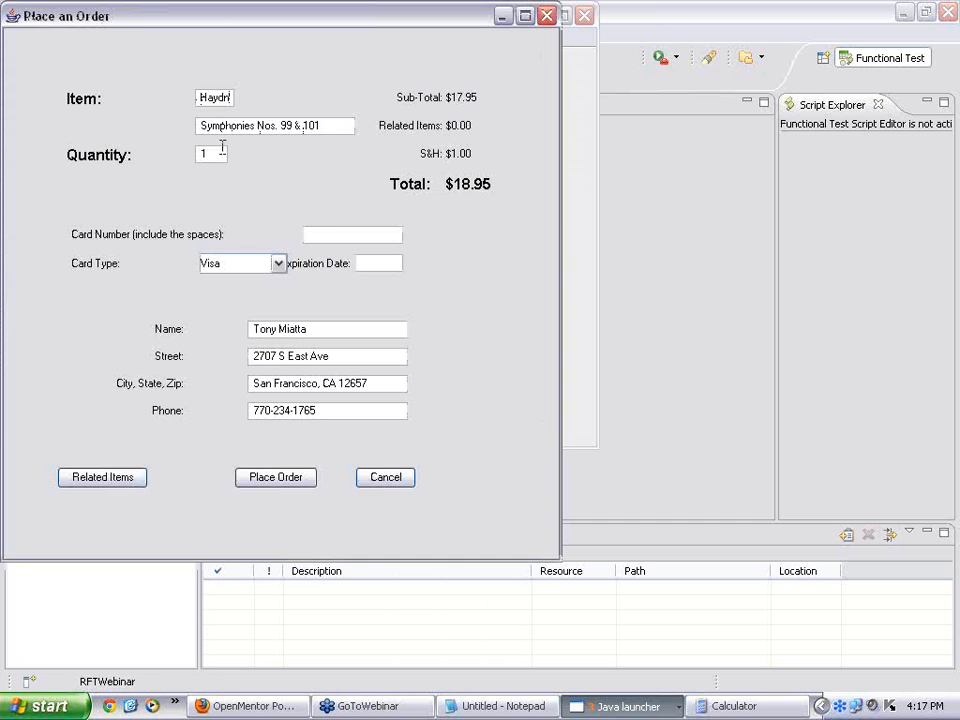
Step: Enter the card number, choose Mastercard, and set the expiration date to 12/12
left_click(324, 235)
type("1234")
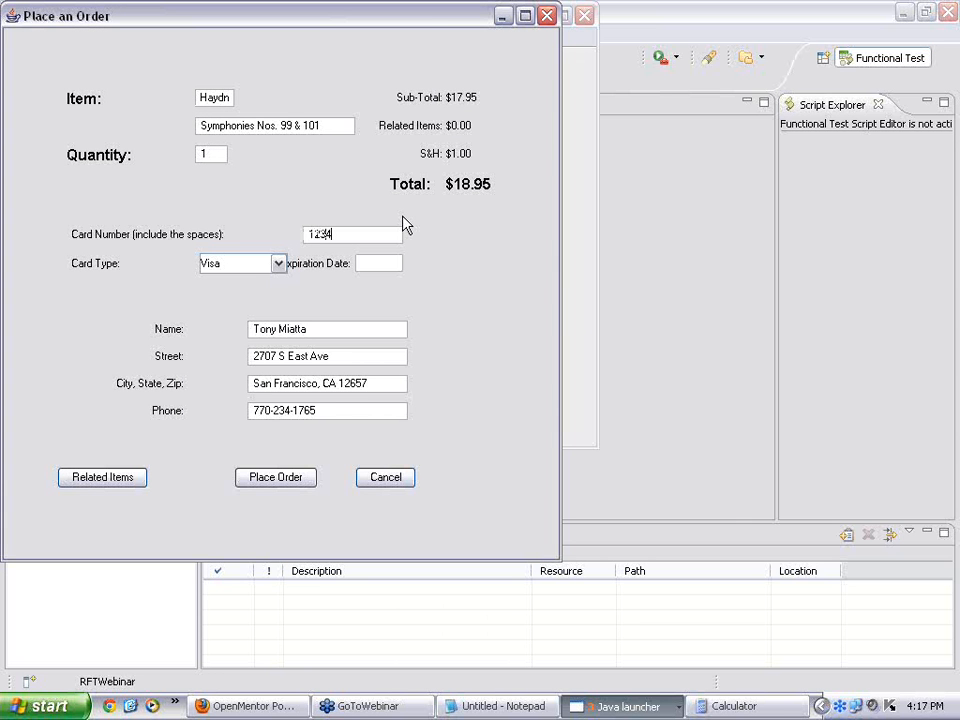
type("123412341234")
left_click(279, 265)
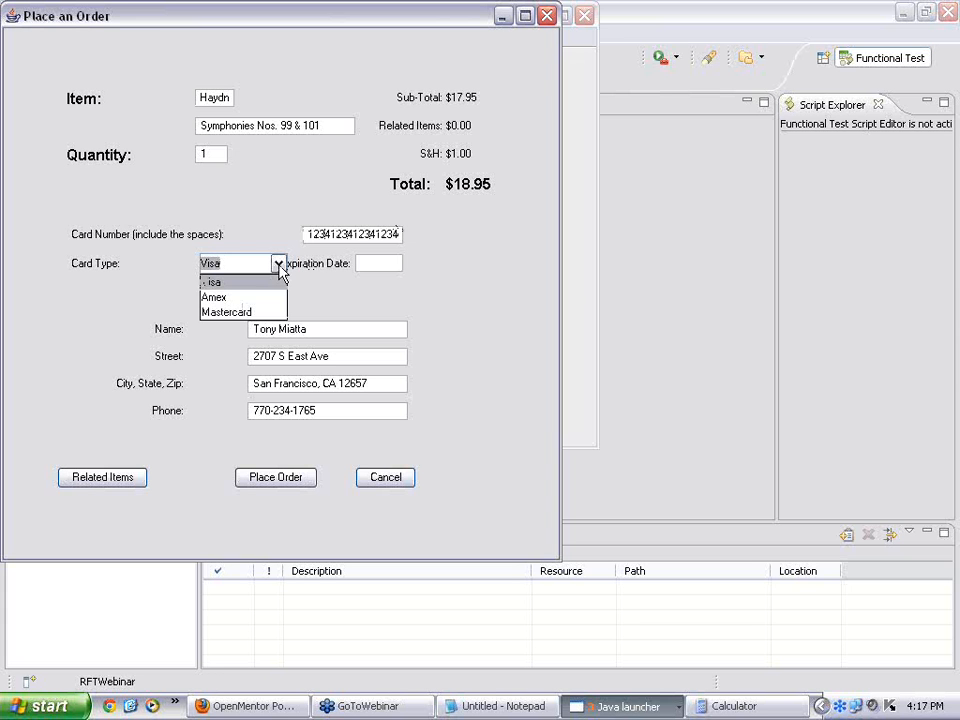
left_click(262, 312)
left_click(383, 261)
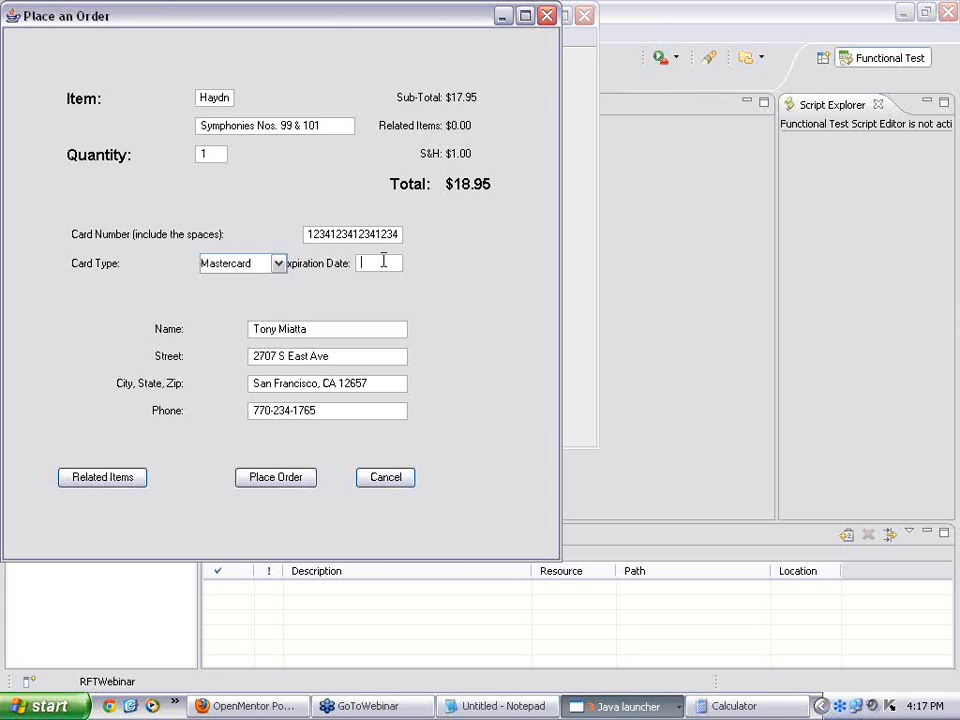
type("12/12")
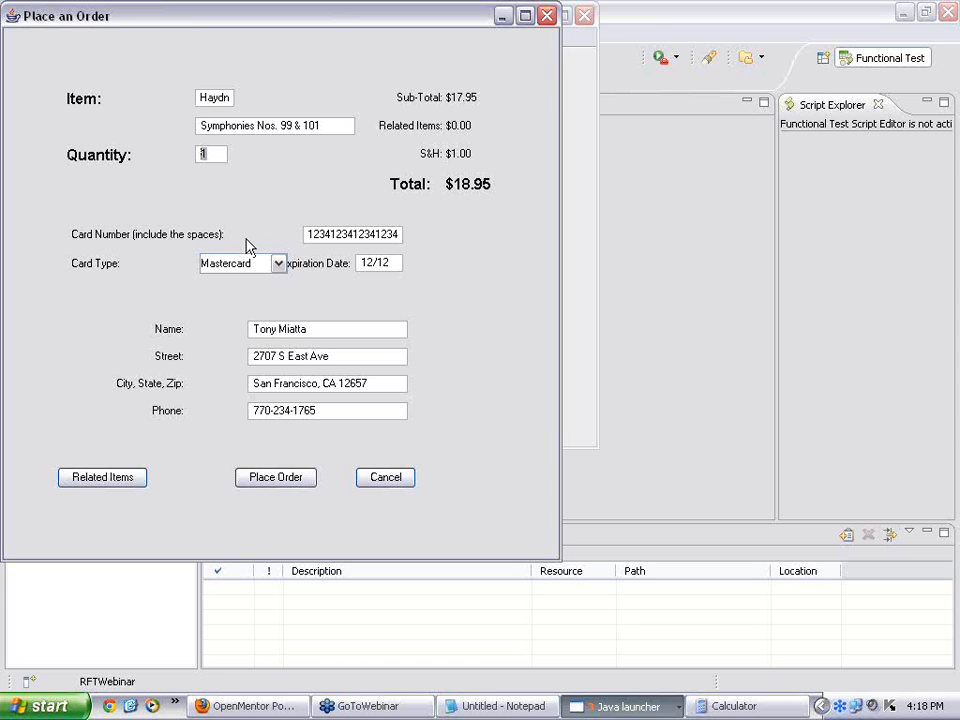
Step: Set quantity to 2, place the order, and dismiss the confirmation
type("2")
left_click(270, 480)
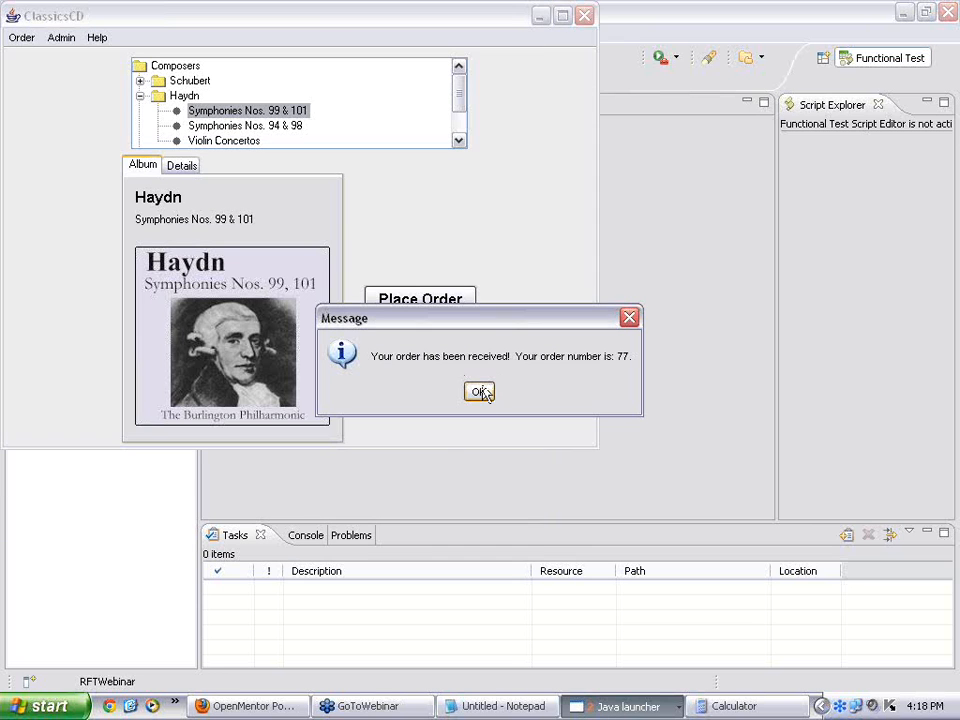
left_click(481, 392)
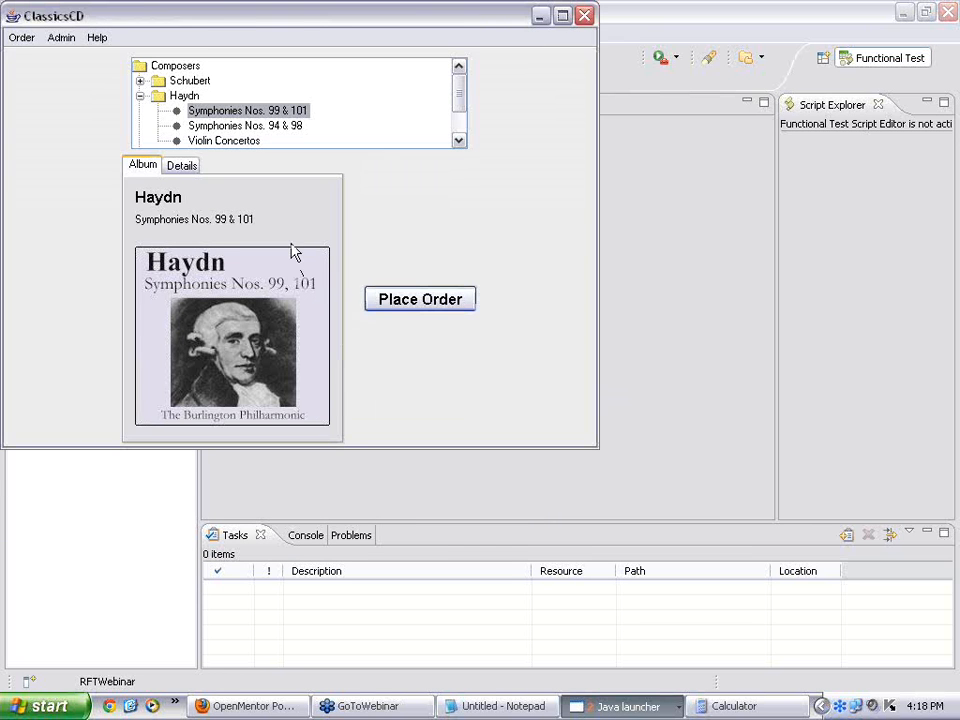
Step: Shift the ClassicsCD window down and right, then bring Functional Tester to the front
left_click(141, 97)
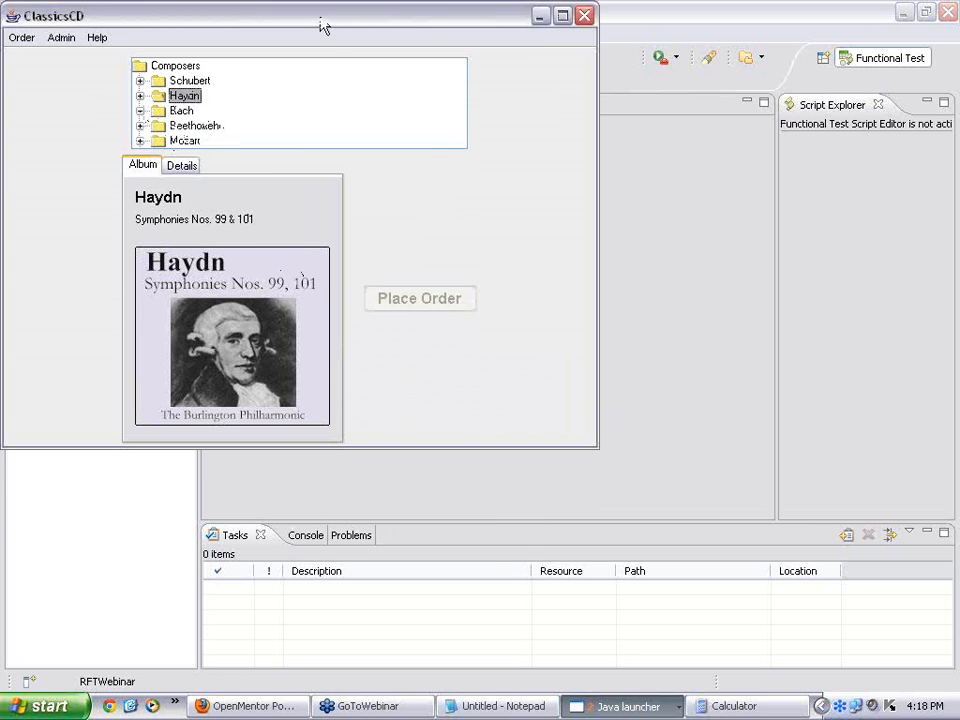
left_click_drag(323, 25, 333, 57)
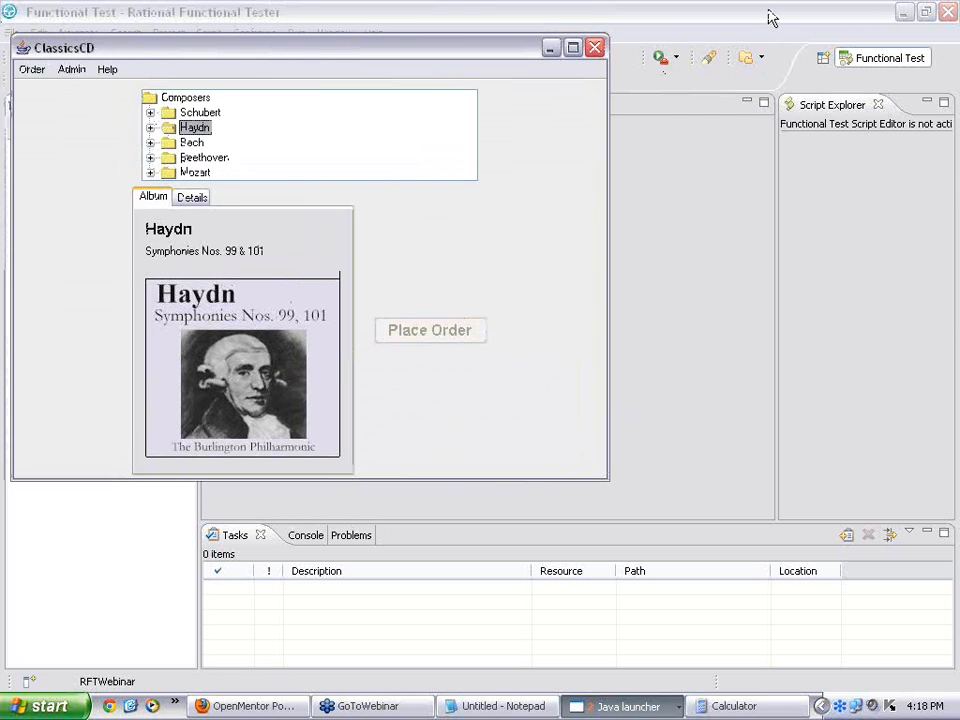
left_click(414, 24)
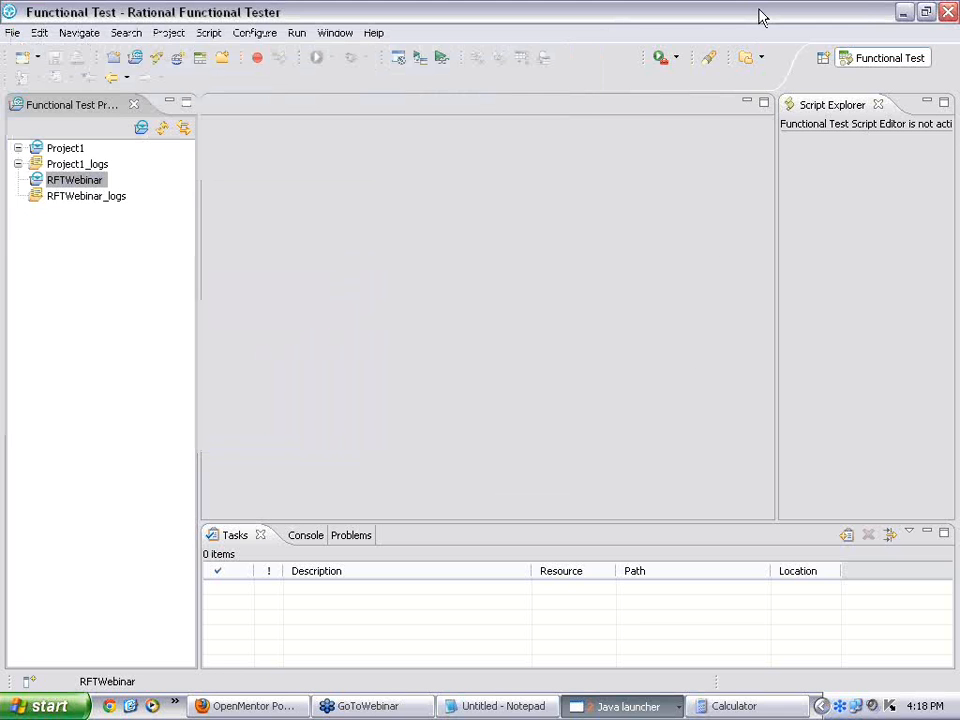
left_click(759, 17)
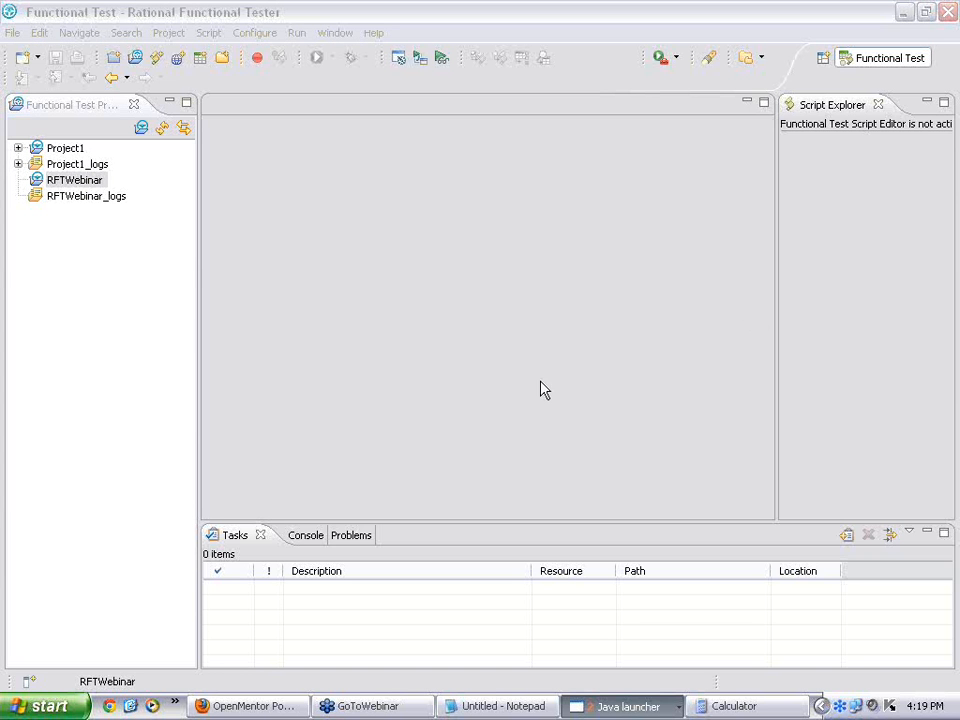
Step: Create a new recorded functional test script named webinar1 in the RFTWebinar project
left_click(291, 13)
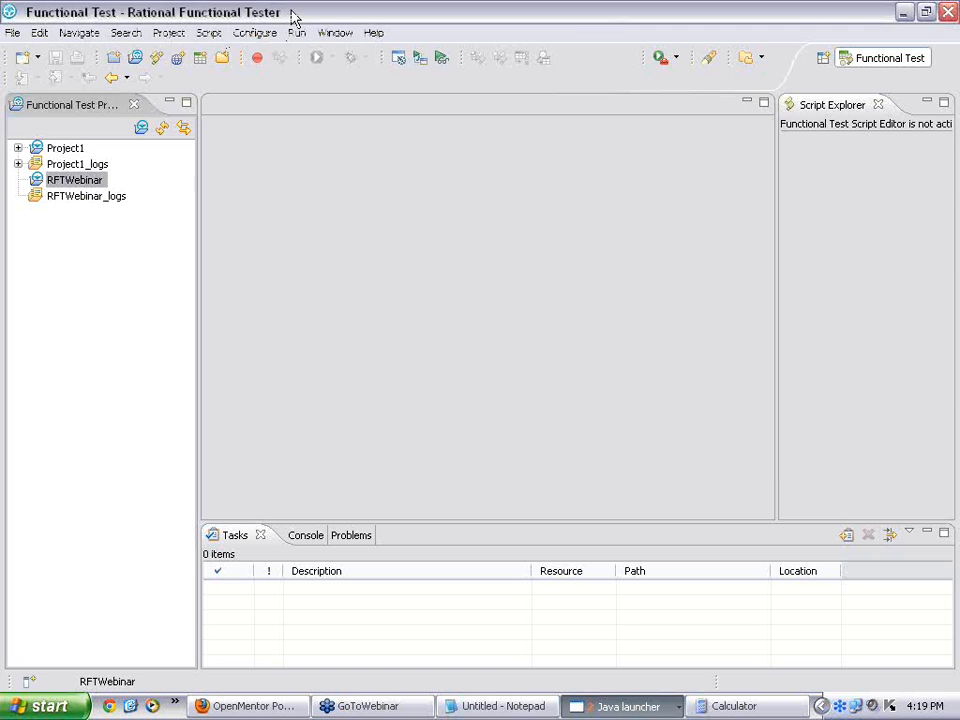
left_click(258, 62)
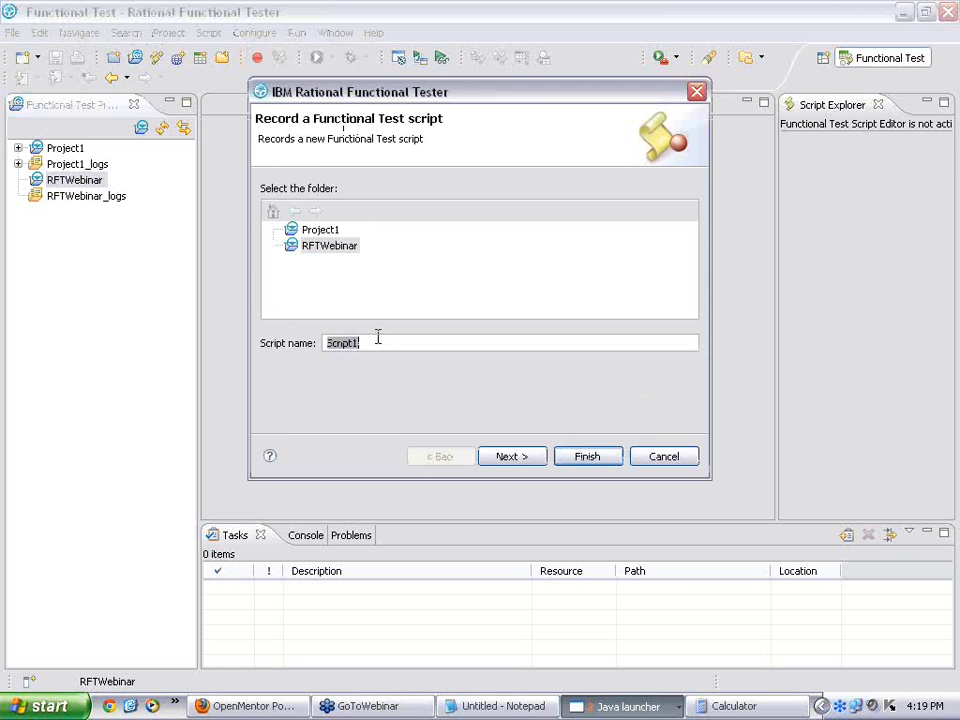
type("webinar1")
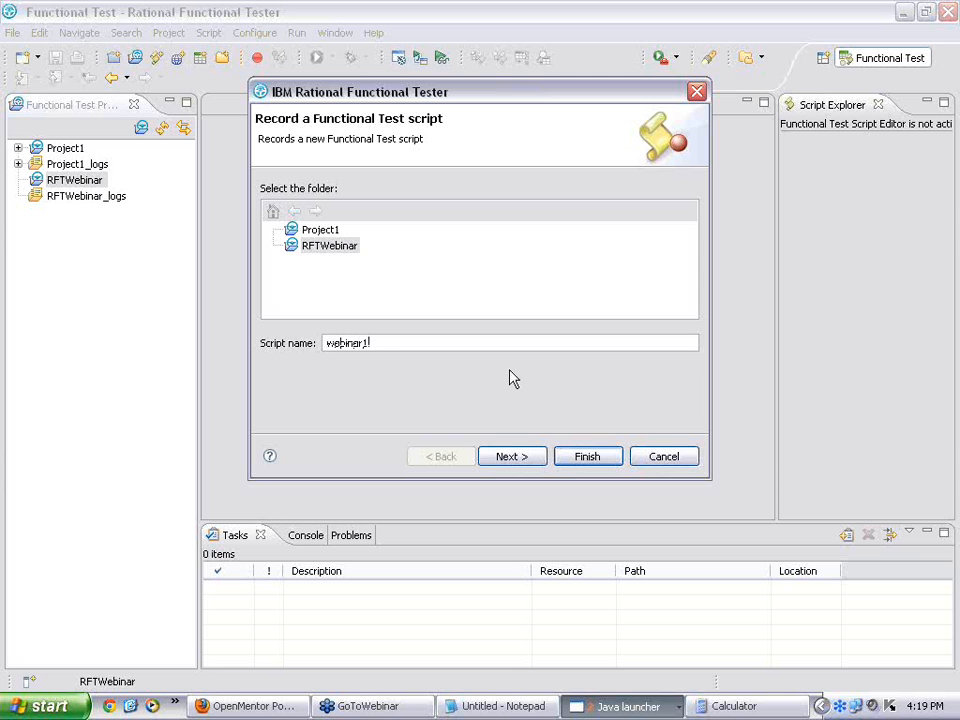
left_click(587, 458)
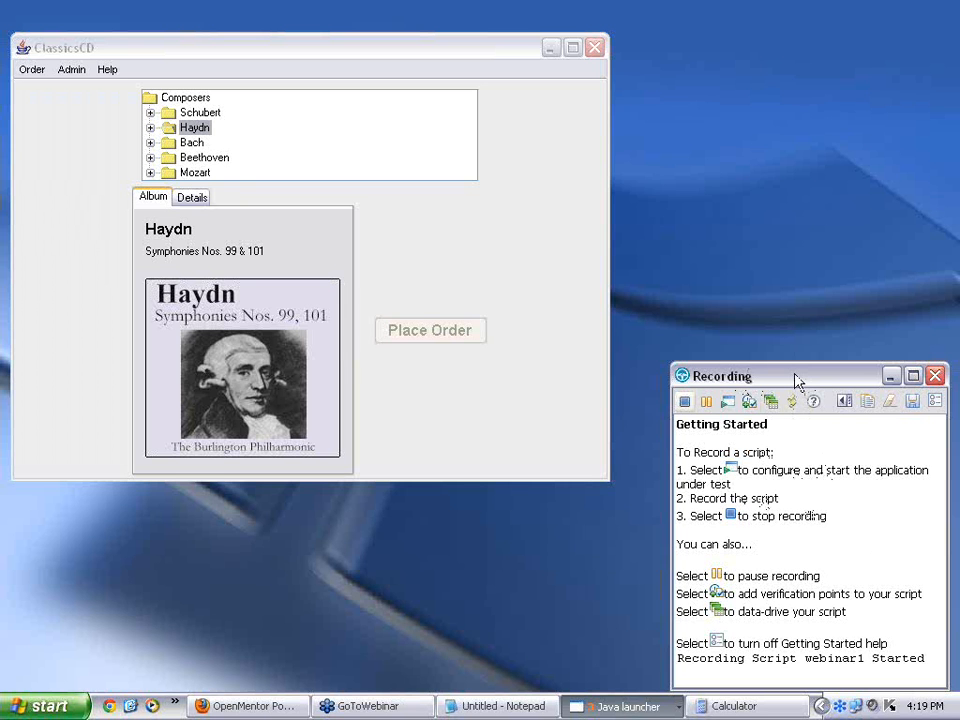
Step: Record selecting Haydn's Violin Concertos and starting an order for it
left_click(150, 130)
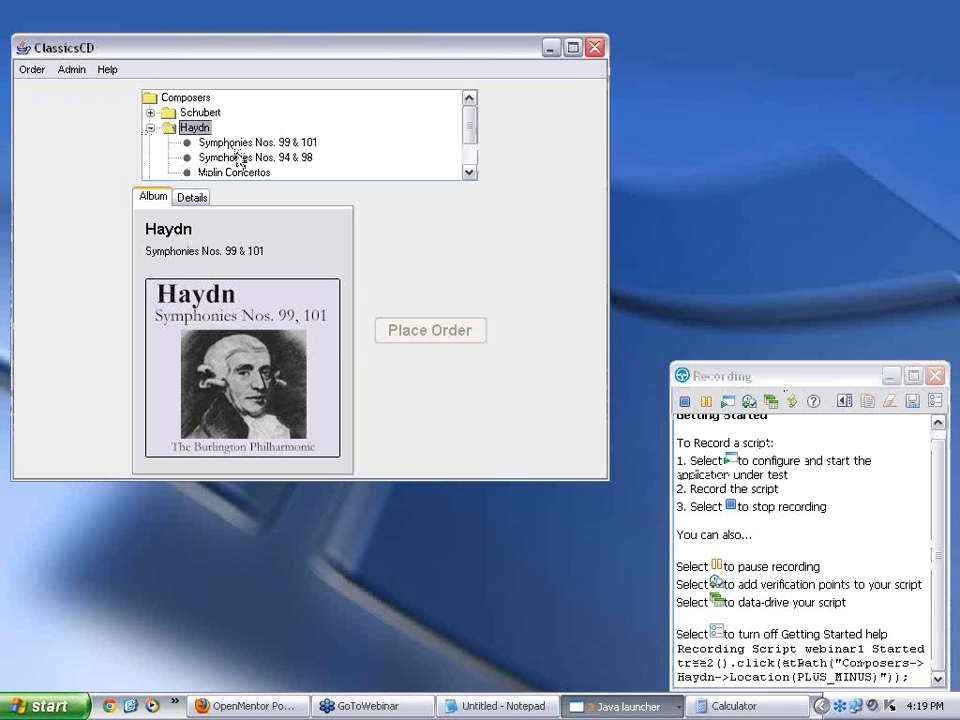
left_click(245, 173)
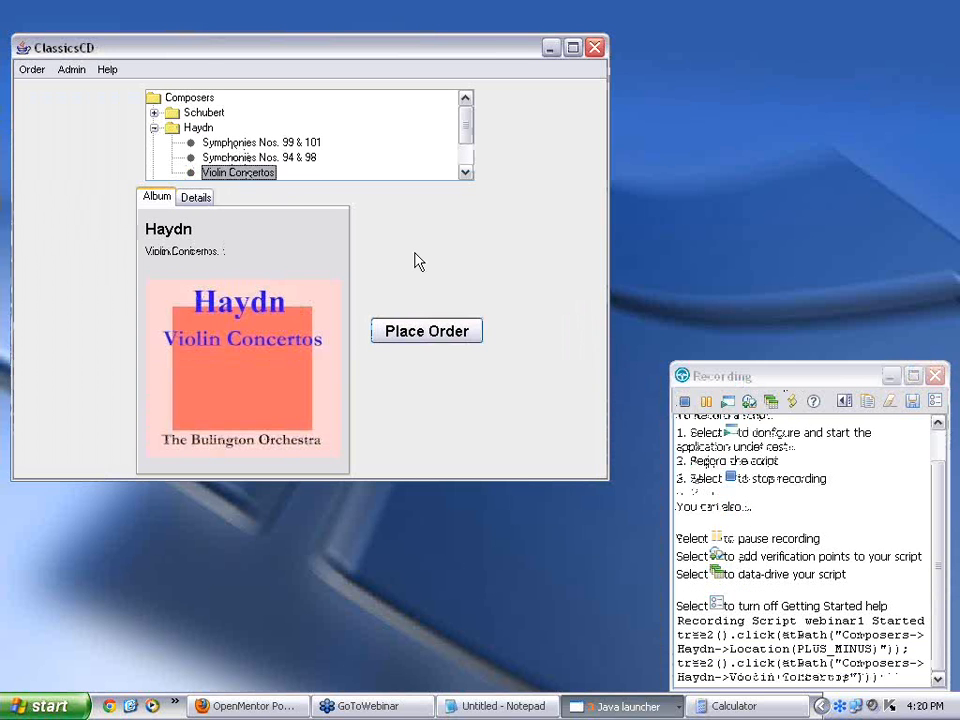
left_click(424, 338)
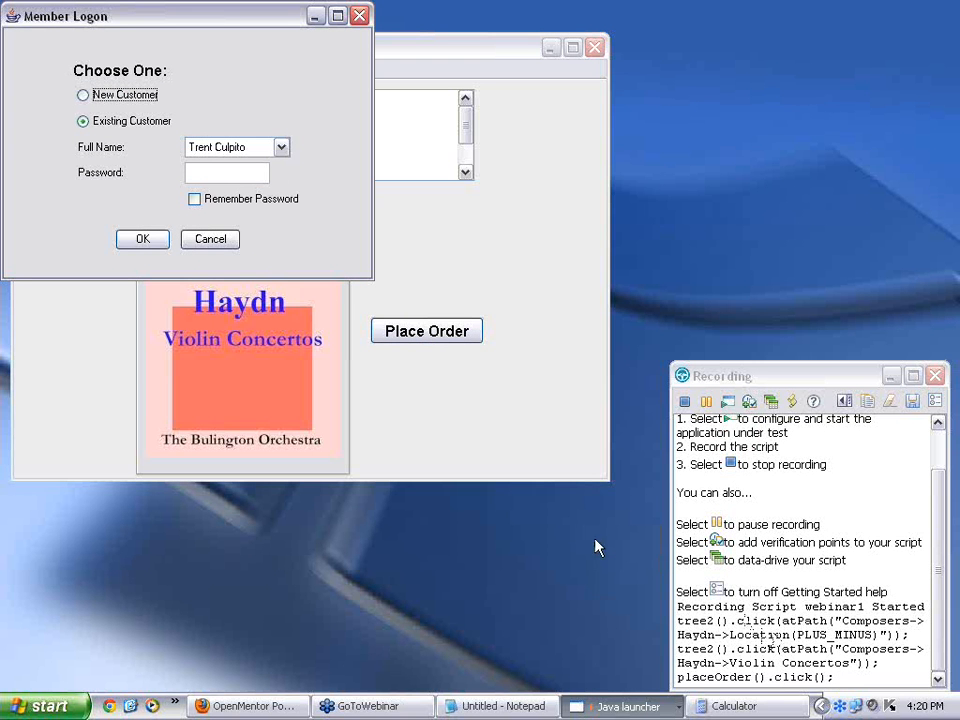
Step: Pick an existing customer from the Full Name list, then switch to a different name
left_click(281, 147)
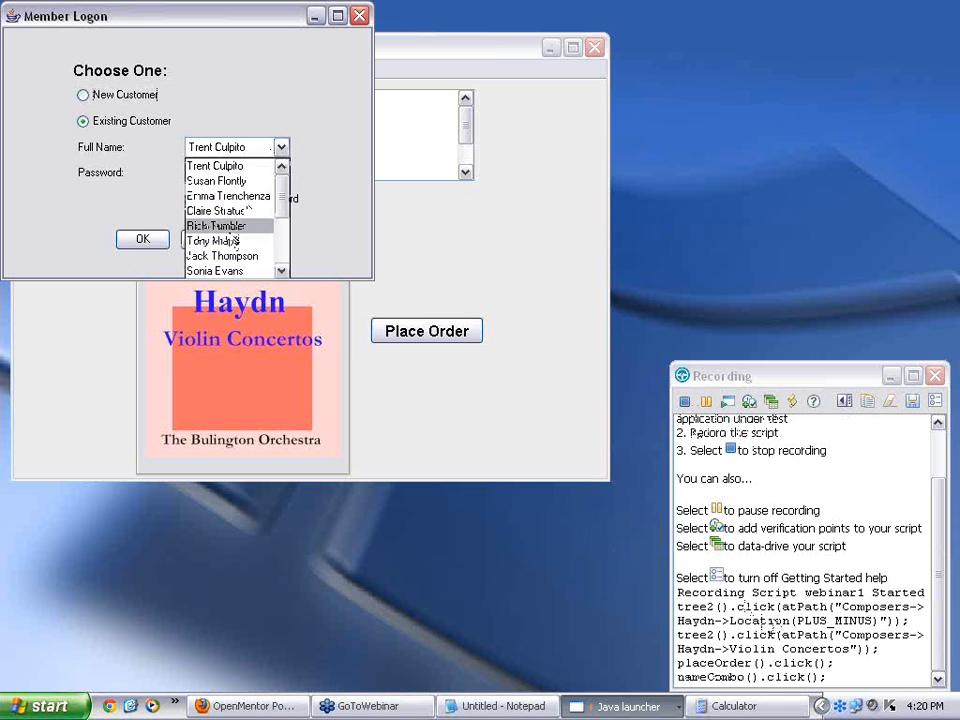
left_click(240, 227)
left_click(281, 147)
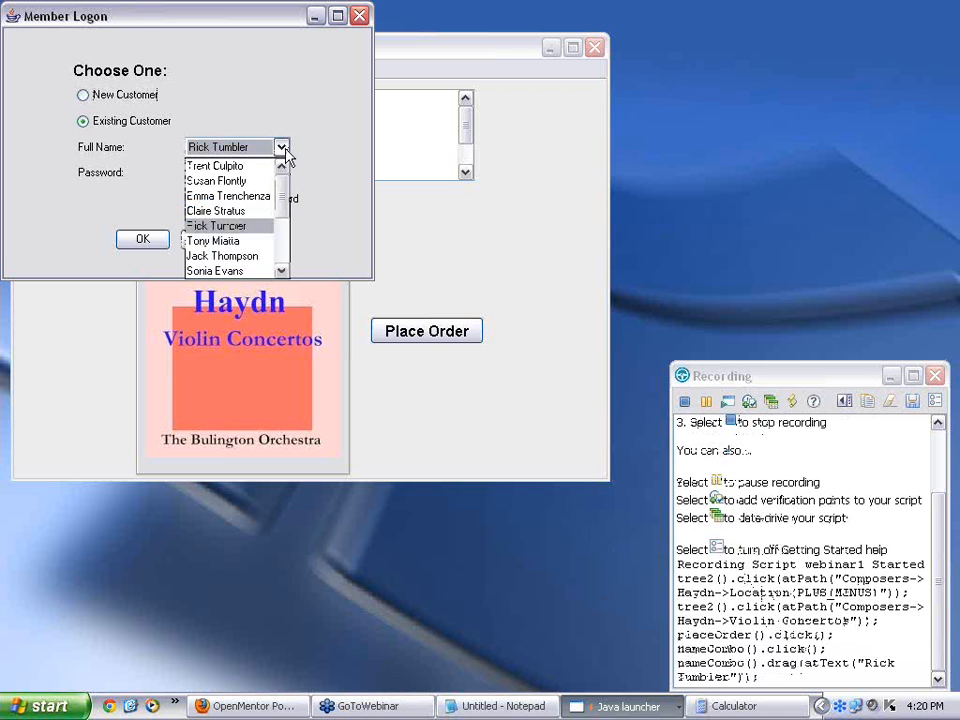
left_click(240, 244)
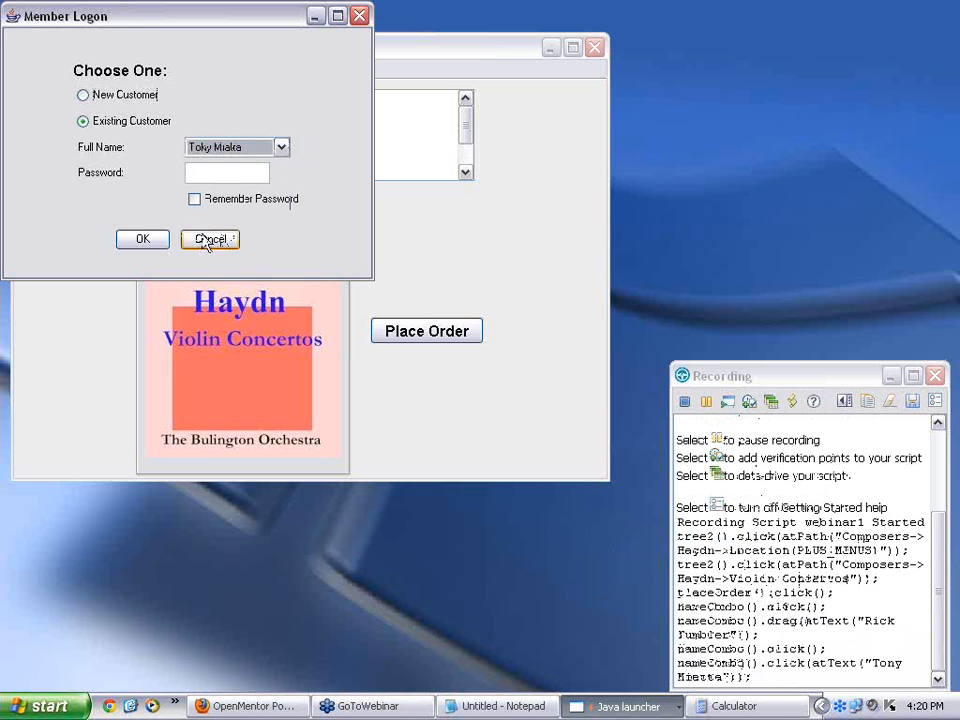
Step: Log on and set the order quantity to 2
left_click(135, 245)
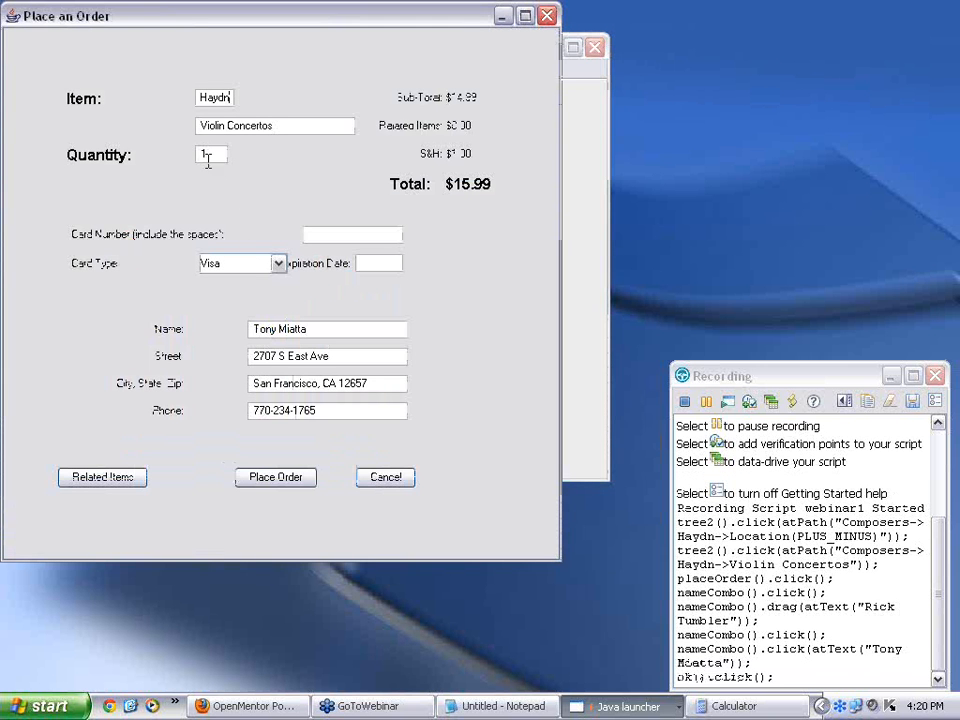
left_click_drag(209, 154, 198, 149)
type("2")
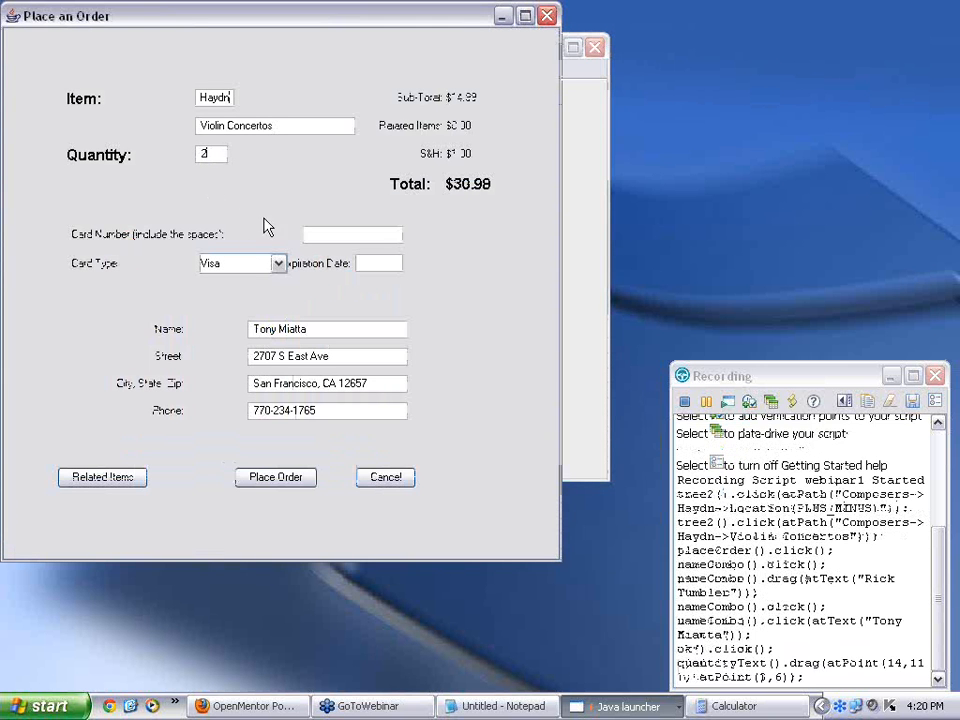
Step: Enter the card number, choose Amex, and set the expiration date to 12/12
left_click(355, 235)
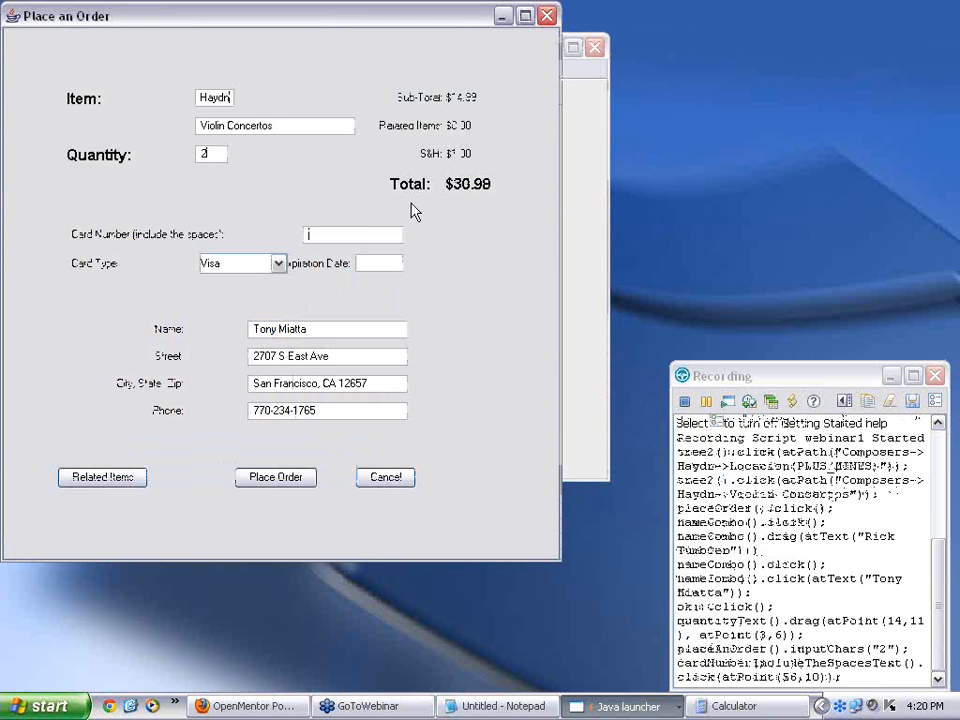
type("12341234123")
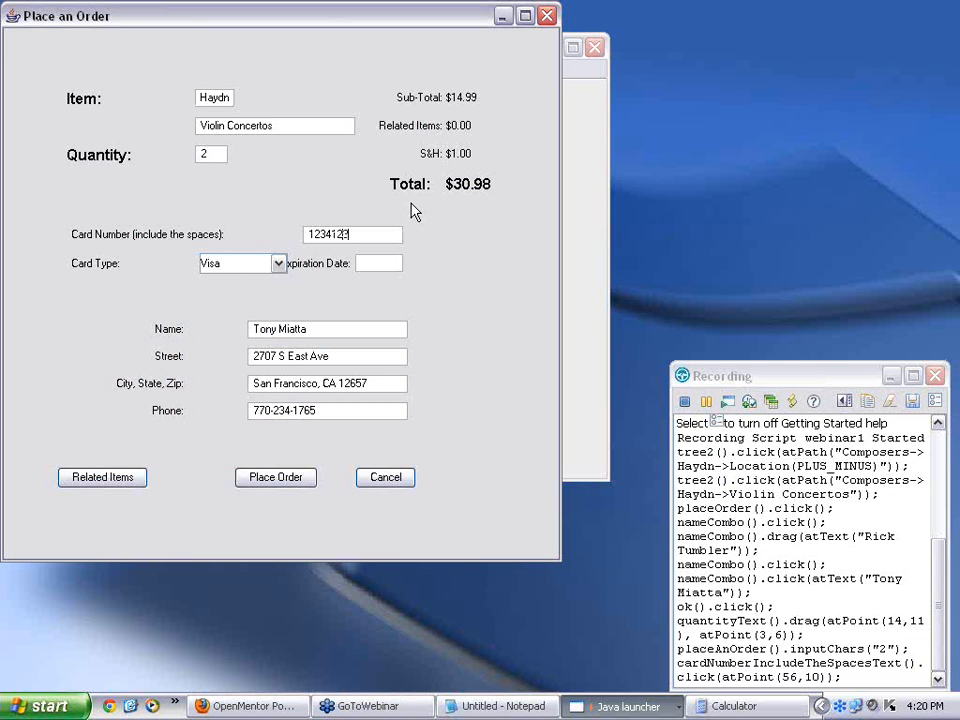
type("41234")
left_click(278, 264)
left_click(257, 302)
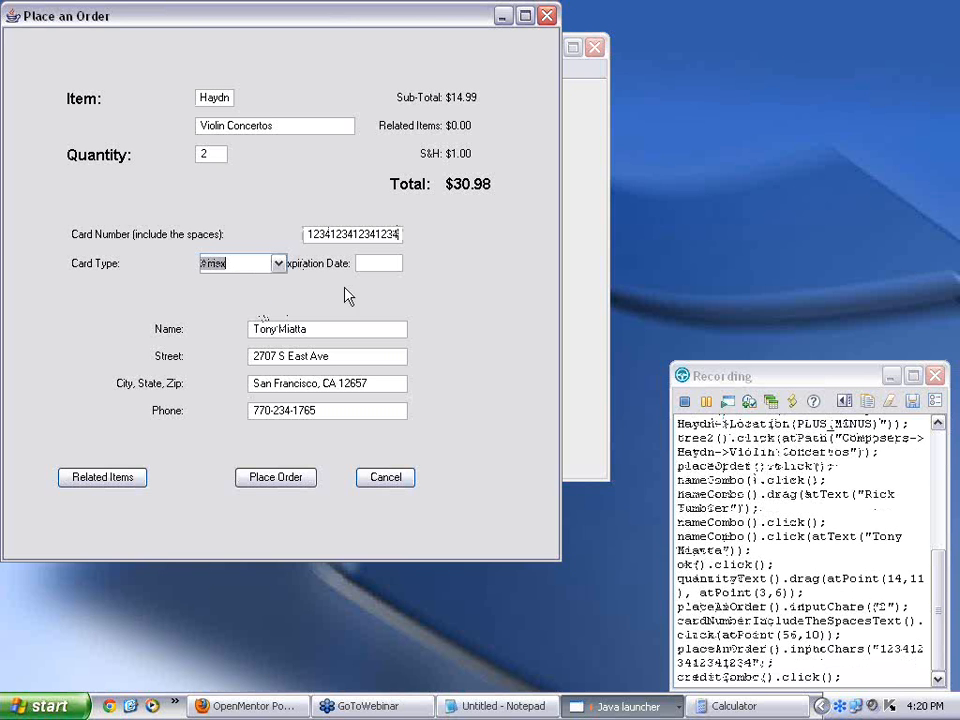
left_click(381, 264)
type("12/12")
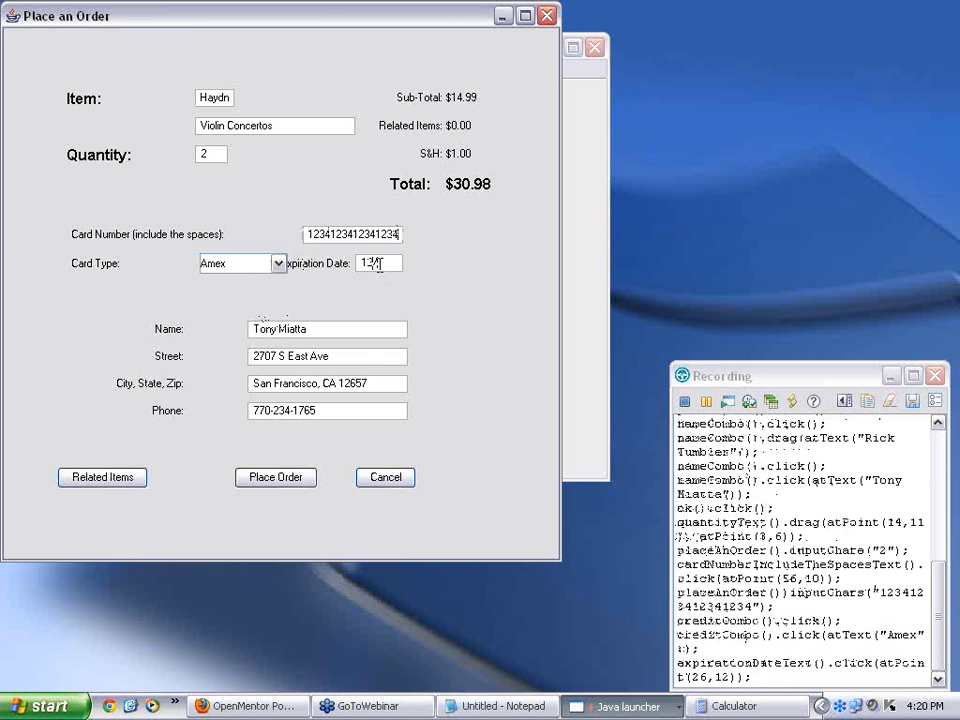
Step: Place the order, dismiss the confirmation, and collapse Haydn's album list
left_click(294, 481)
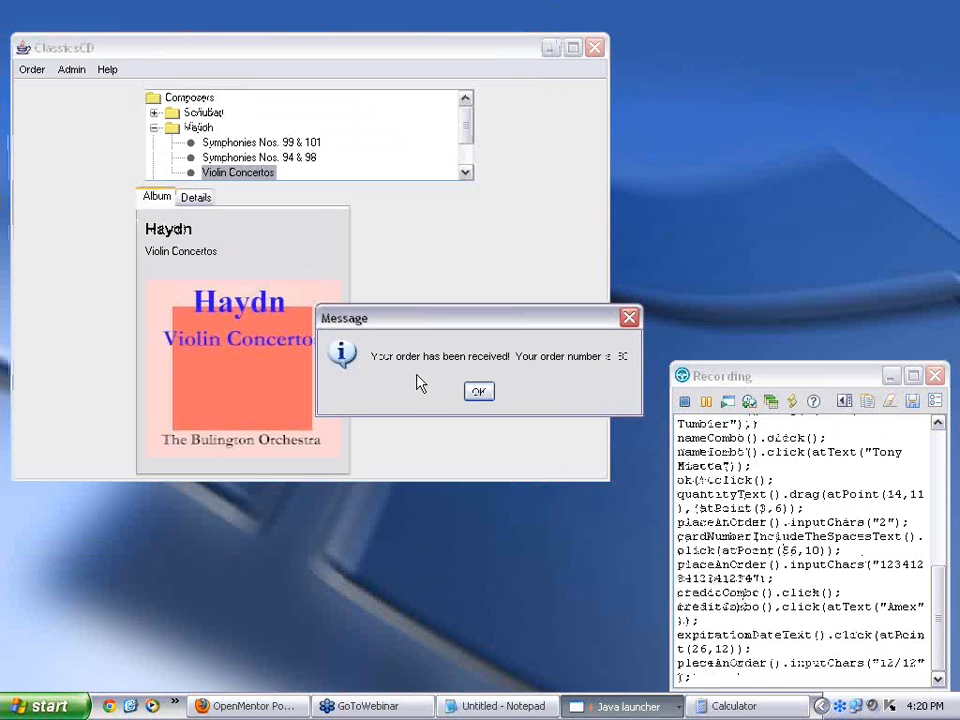
left_click(477, 392)
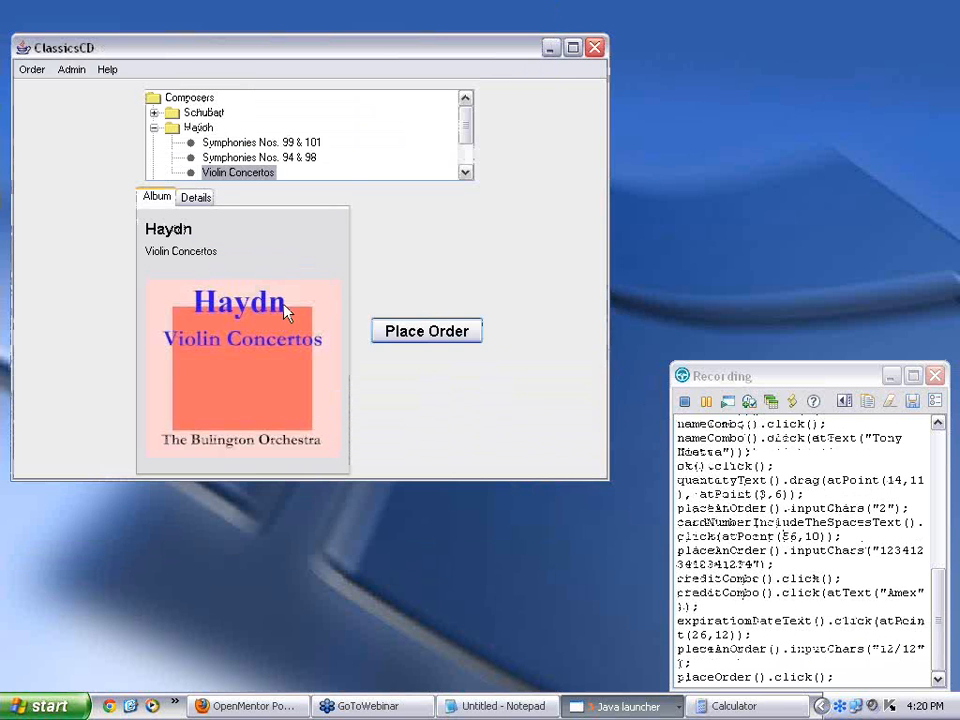
left_click(154, 128)
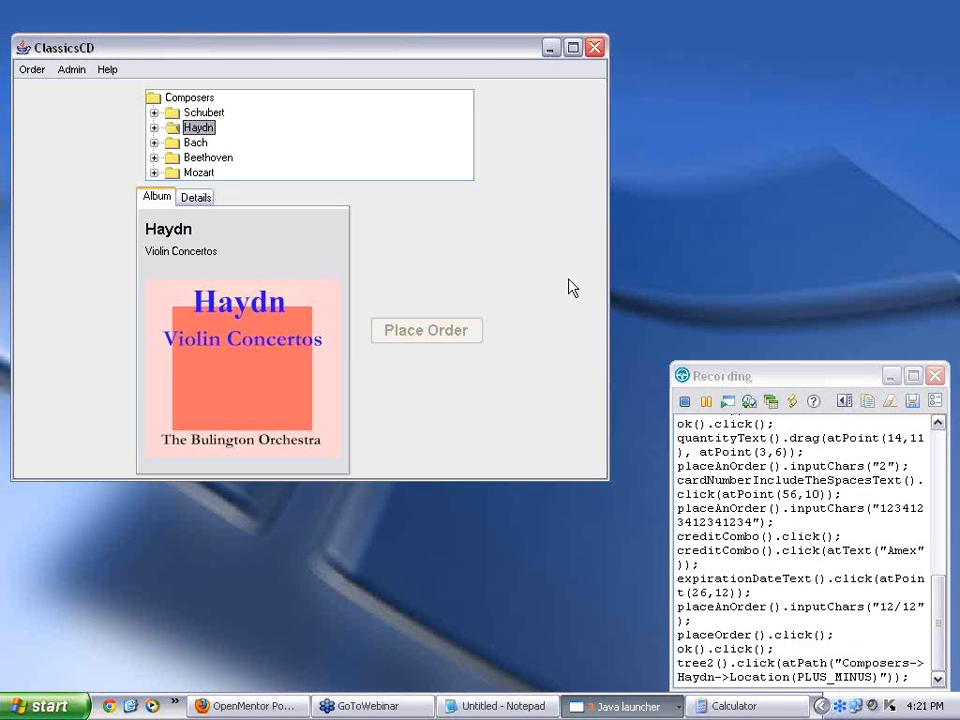
Step: Stop recording to open webinar1.java, then narrow the project pane to widen the editor
left_click(686, 404)
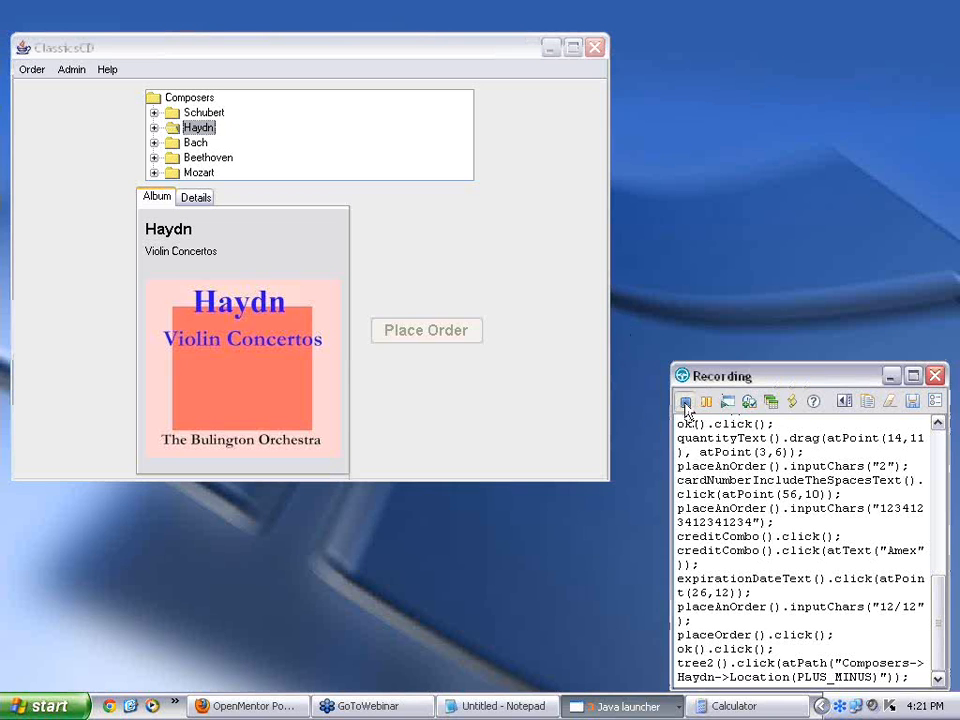
left_click(685, 406)
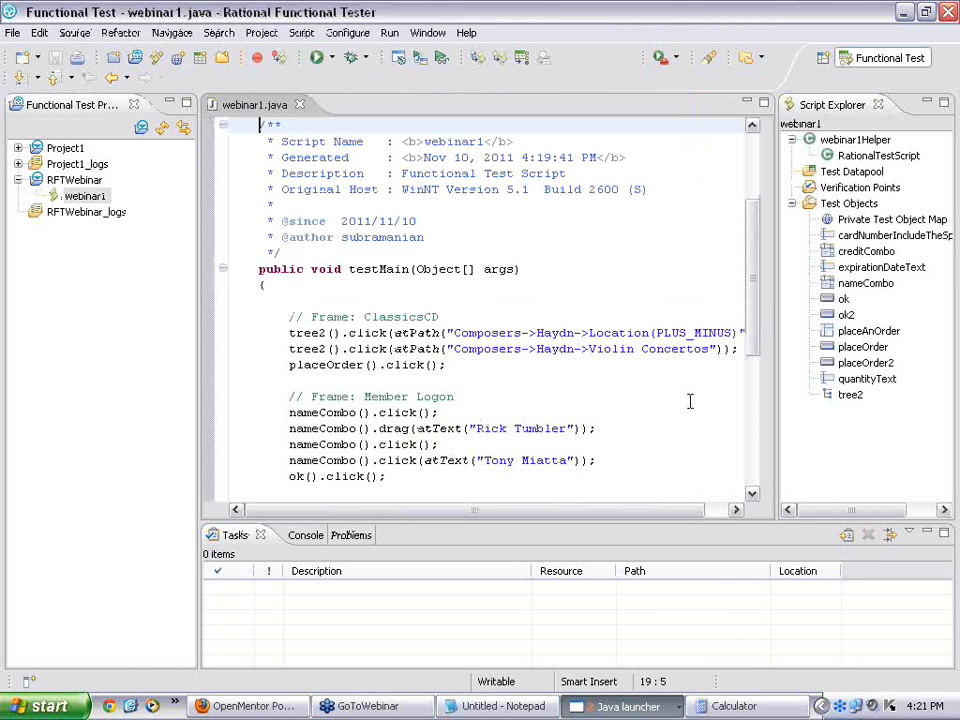
left_click(493, 333)
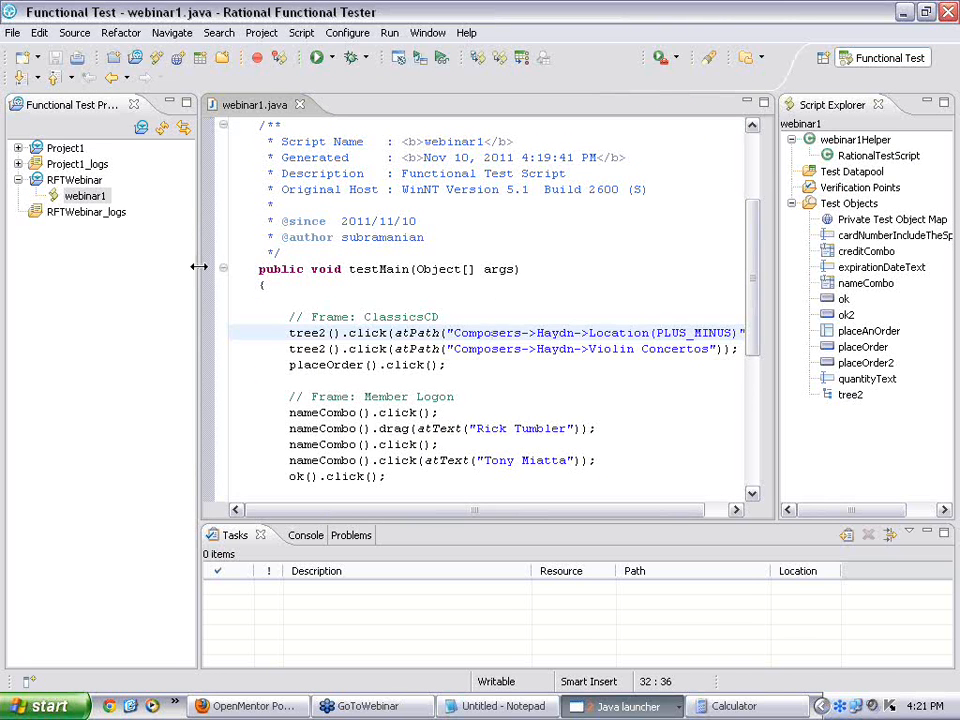
left_click_drag(198, 265, 173, 268)
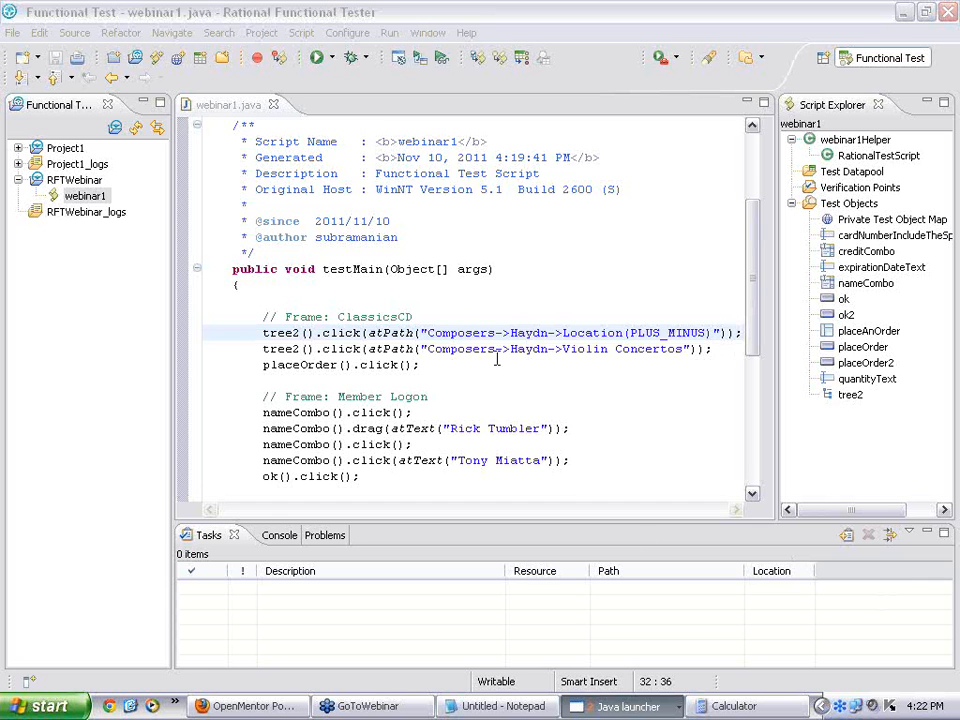
left_click(463, 317)
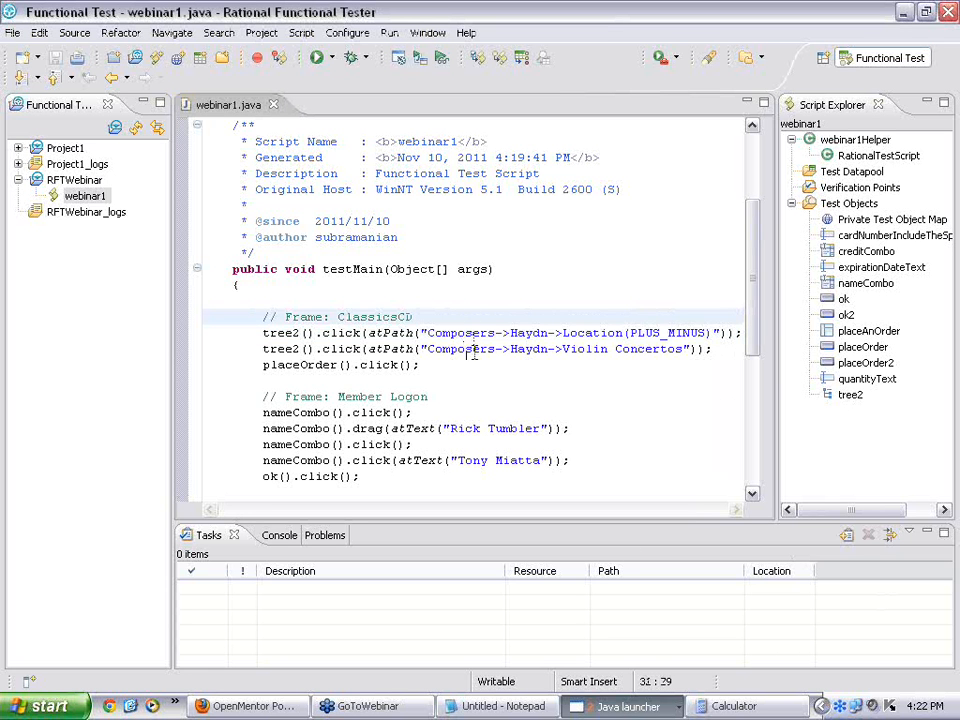
double_click(280, 333)
left_click(336, 333)
left_click(631, 333)
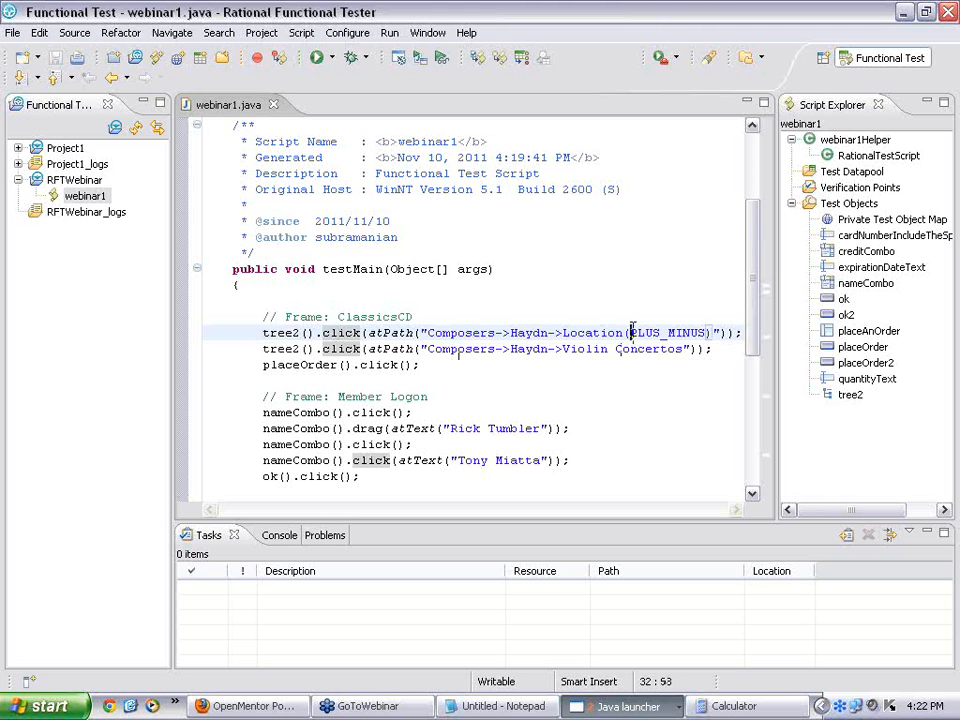
left_click(535, 350)
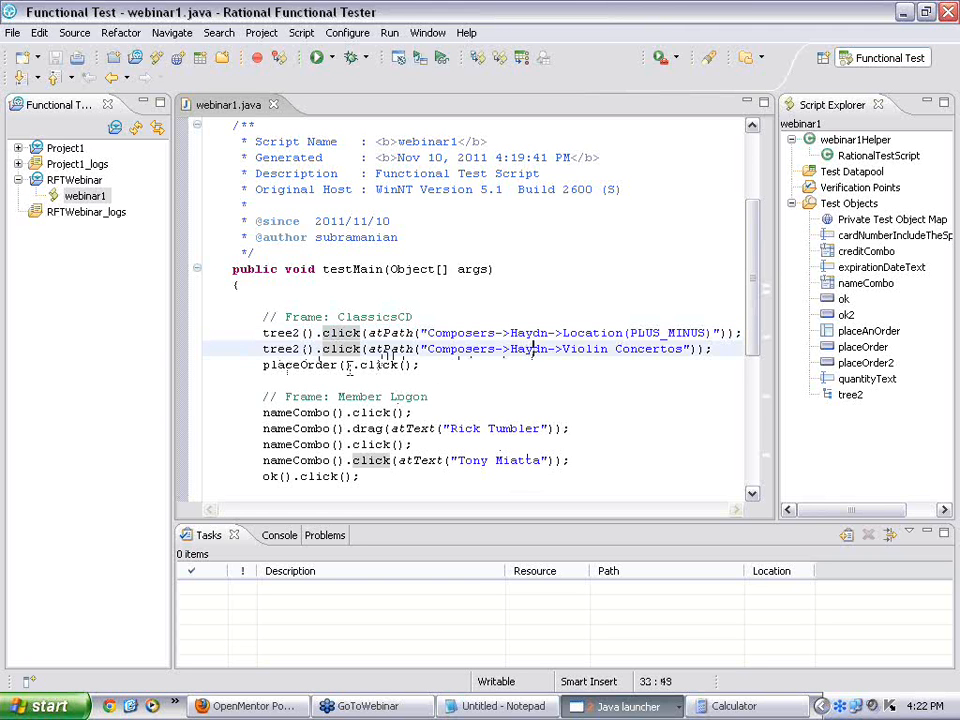
left_click(301, 364)
left_click(378, 365)
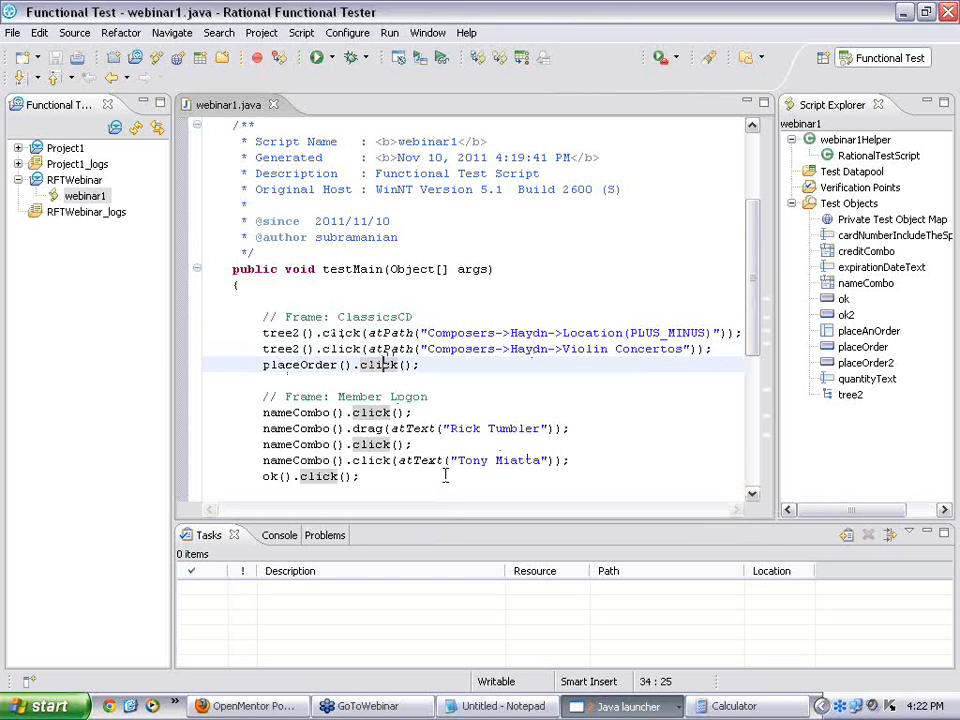
left_click(568, 429)
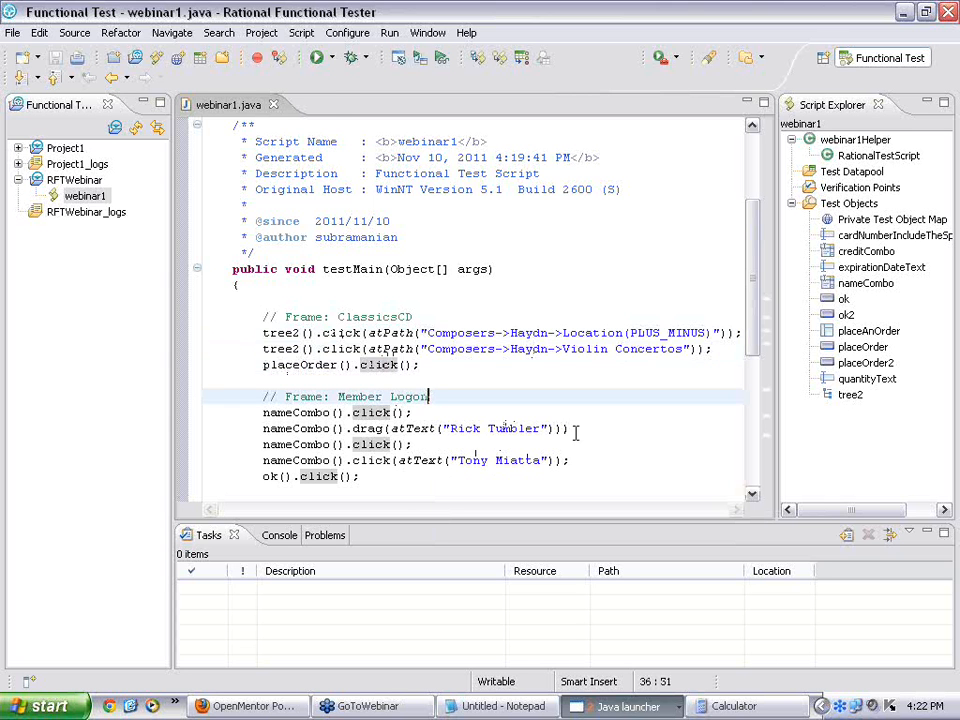
scroll(574, 425, "down", 2)
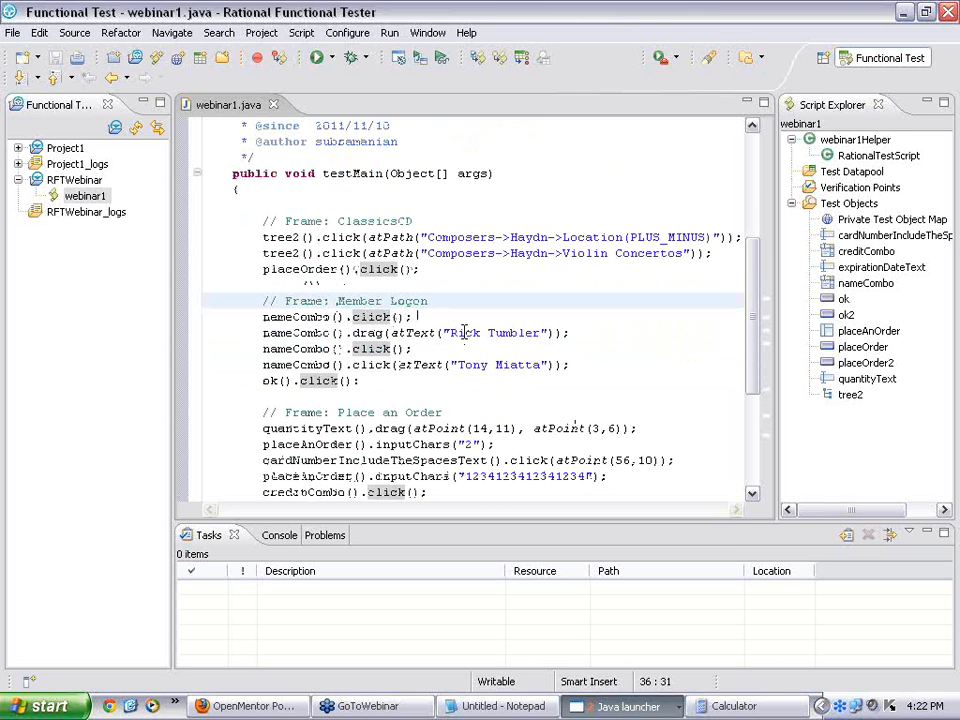
left_click(300, 333)
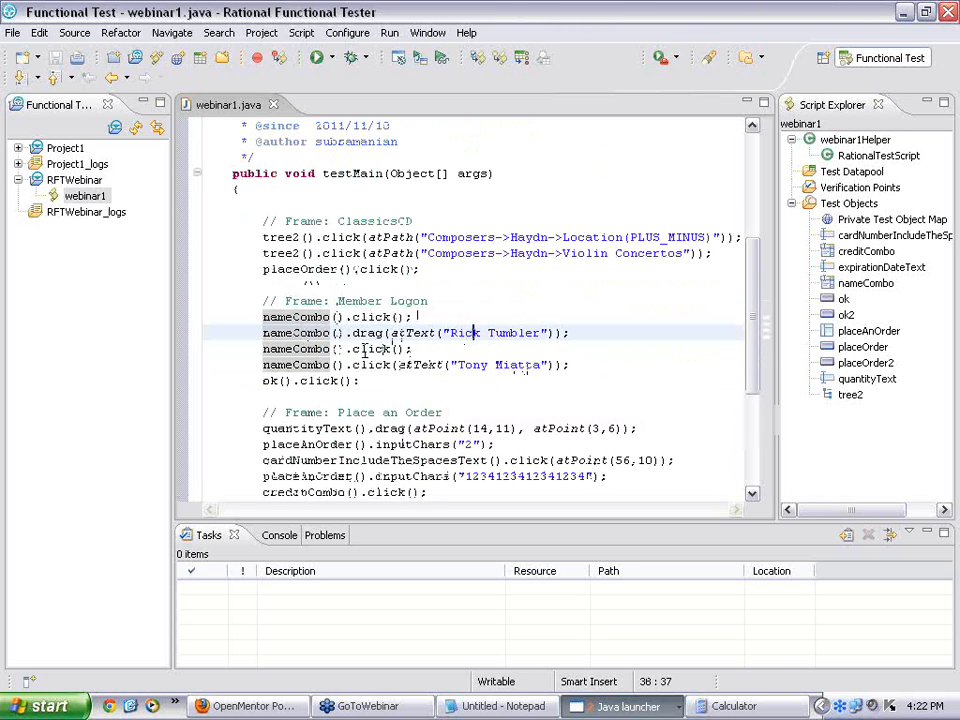
Step: Comment out the nameCombo click and Rick Tumbler drag lines with //
left_click(264, 318)
key("Up")
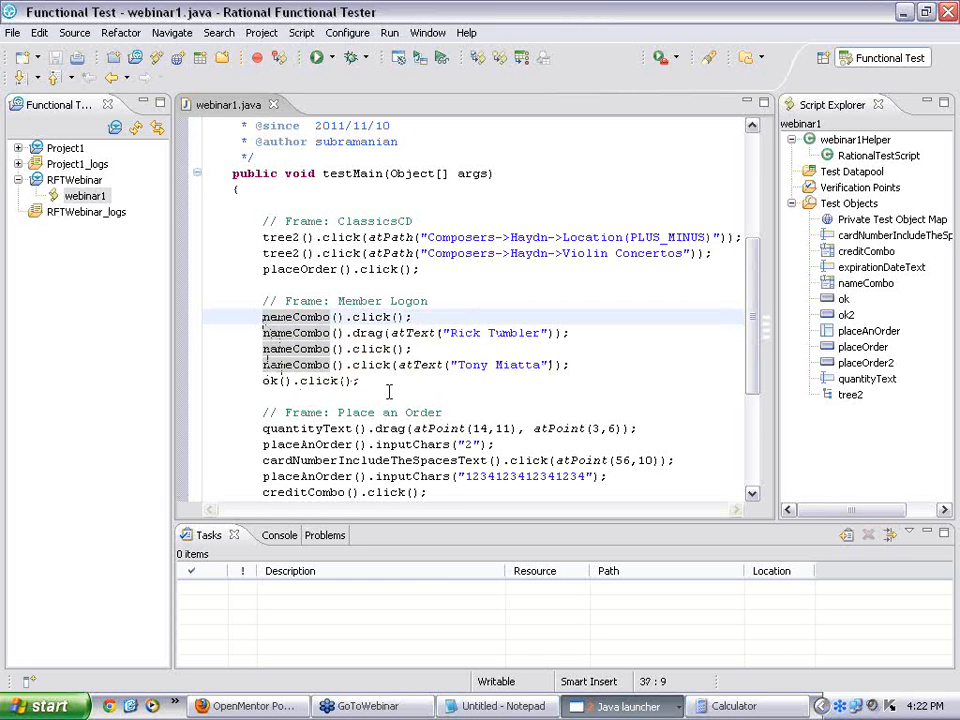
type("//")
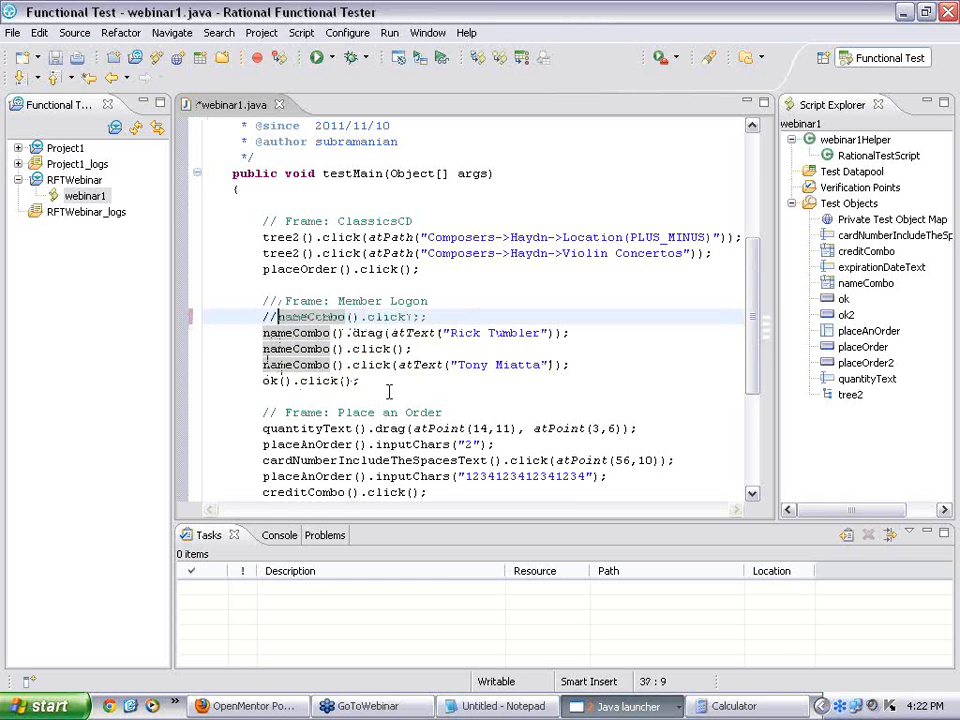
key("Down")
key("Home")
type("//")
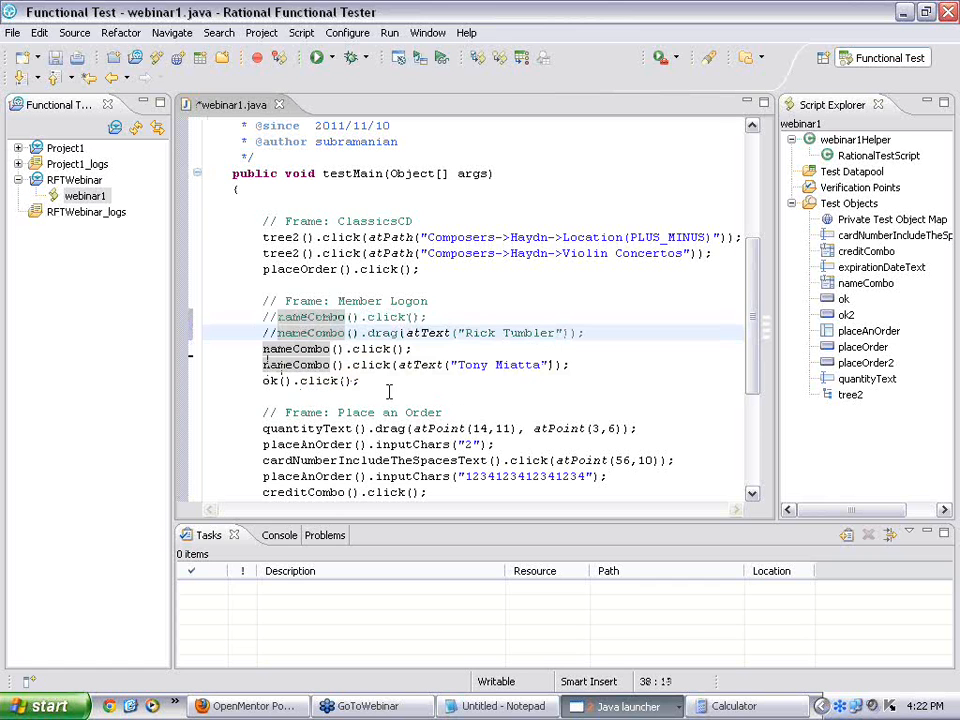
Step: Move down to the Place an Order section and select quantityText
left_click(488, 364)
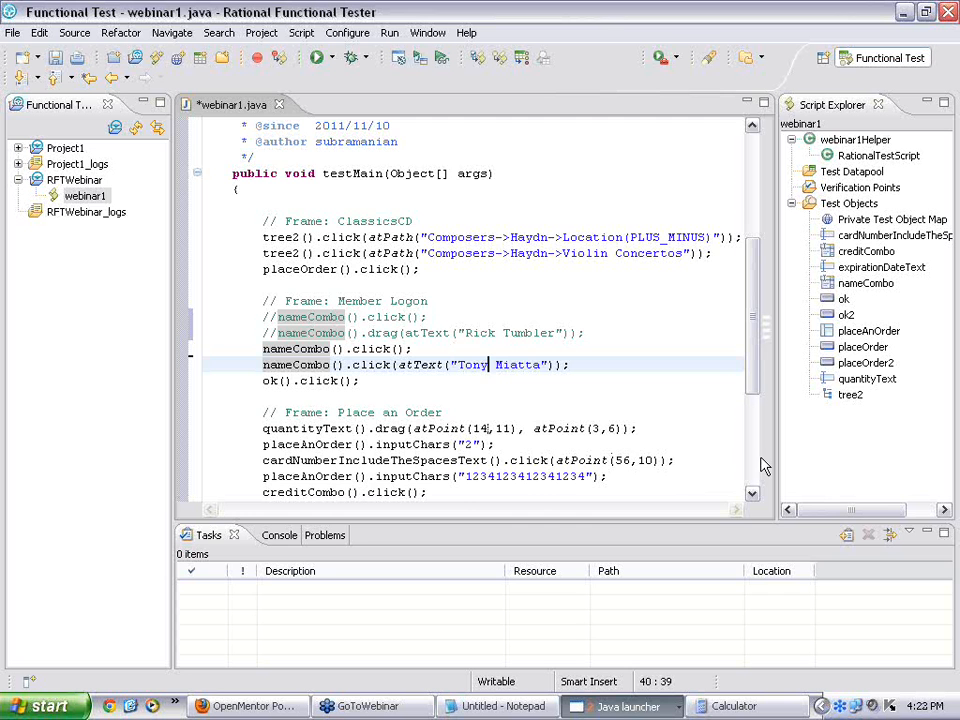
left_click(753, 493)
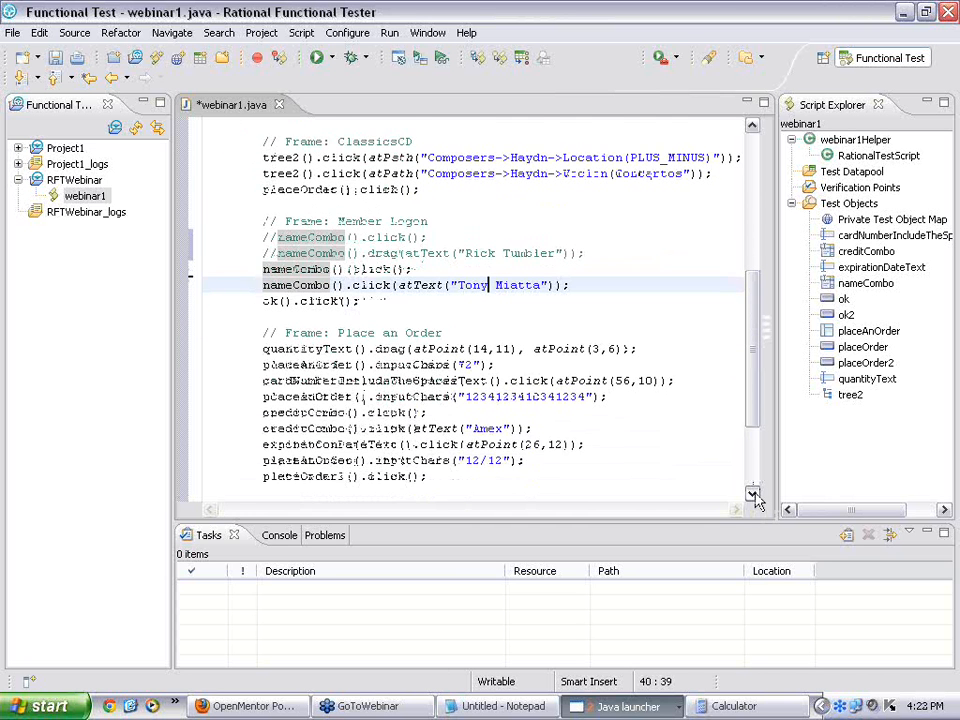
left_click(754, 495)
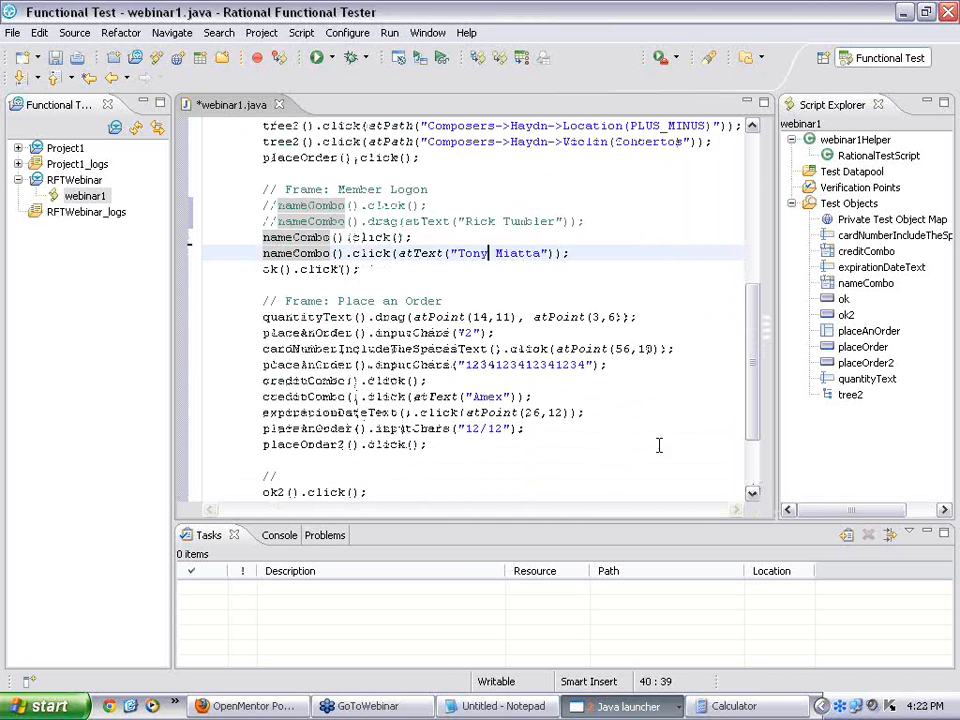
double_click(310, 315)
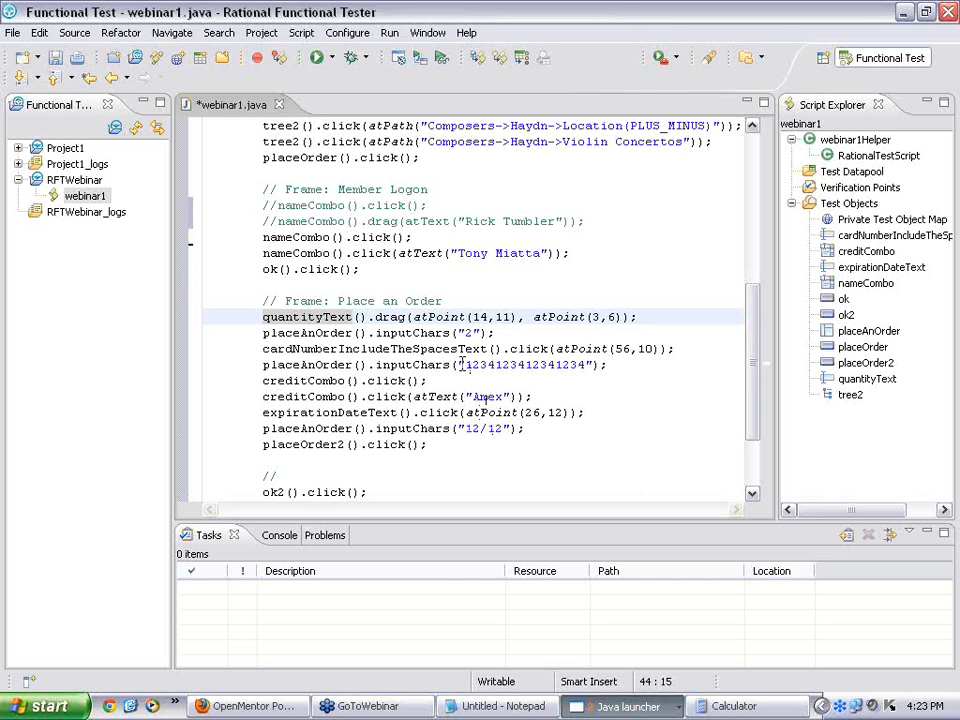
Step: Save webinar1.java, briefly switch to the ClassicsCD window, and return to the tester
left_click(56, 57)
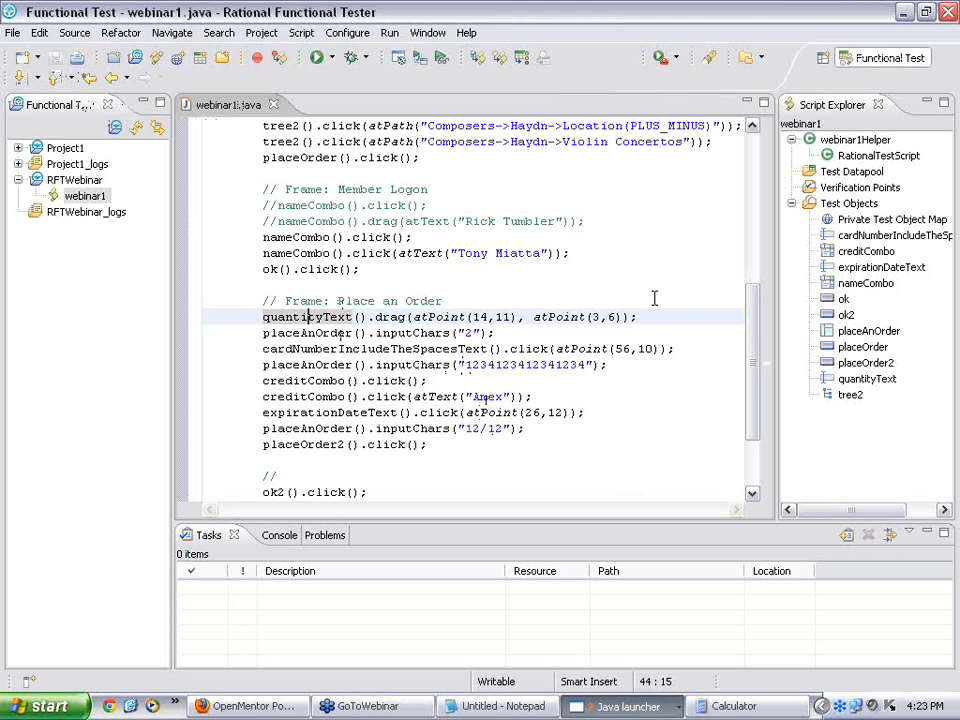
key("alt+Tab")
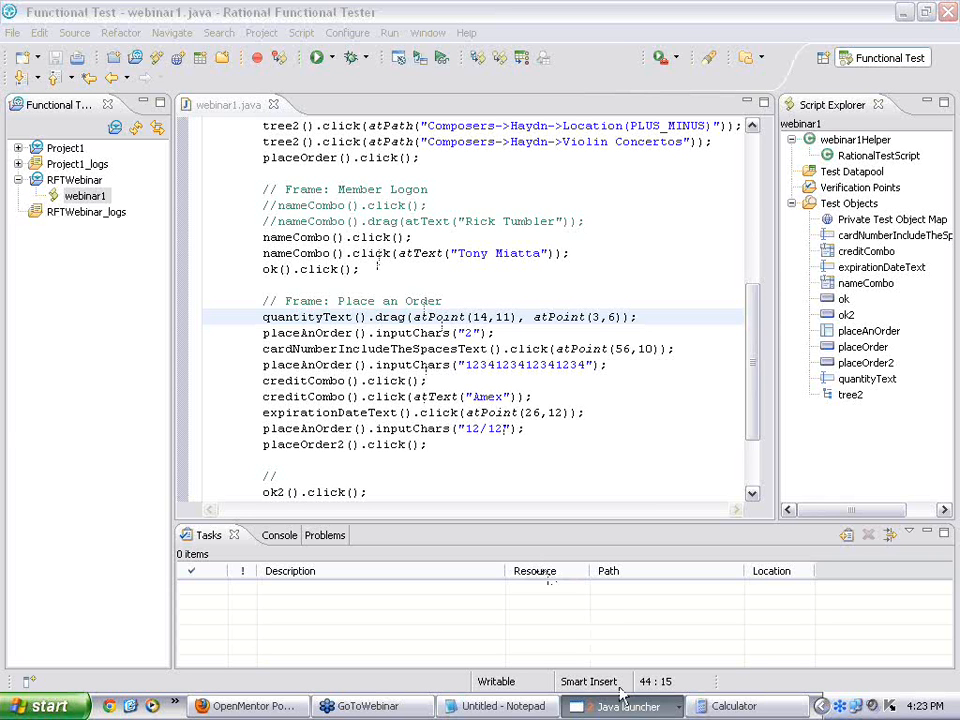
left_click(640, 711)
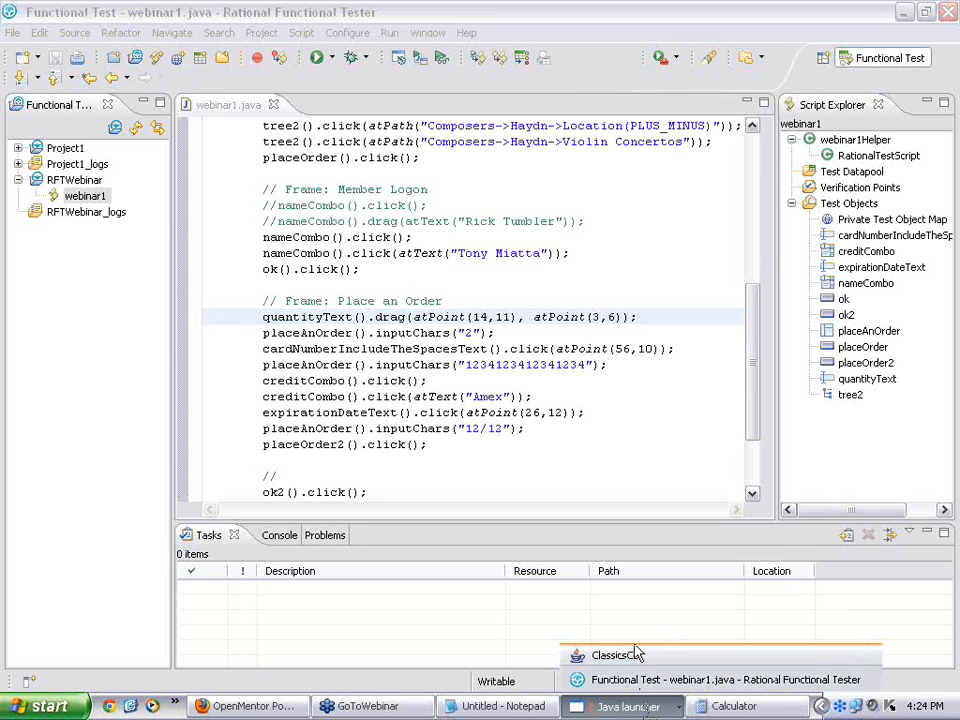
left_click(505, 317)
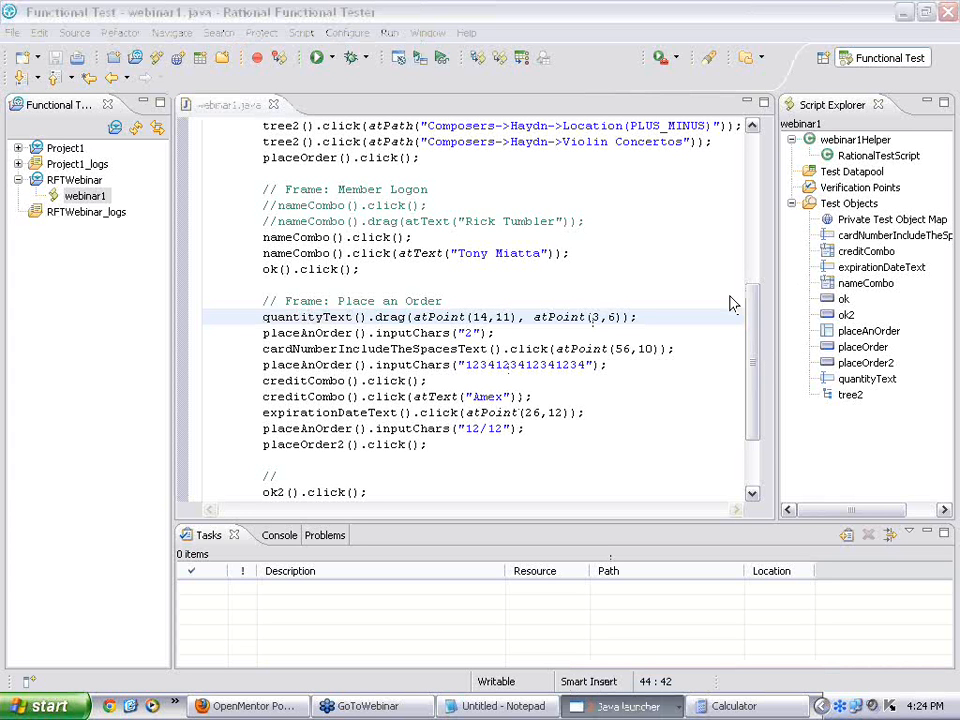
left_click(467, 318)
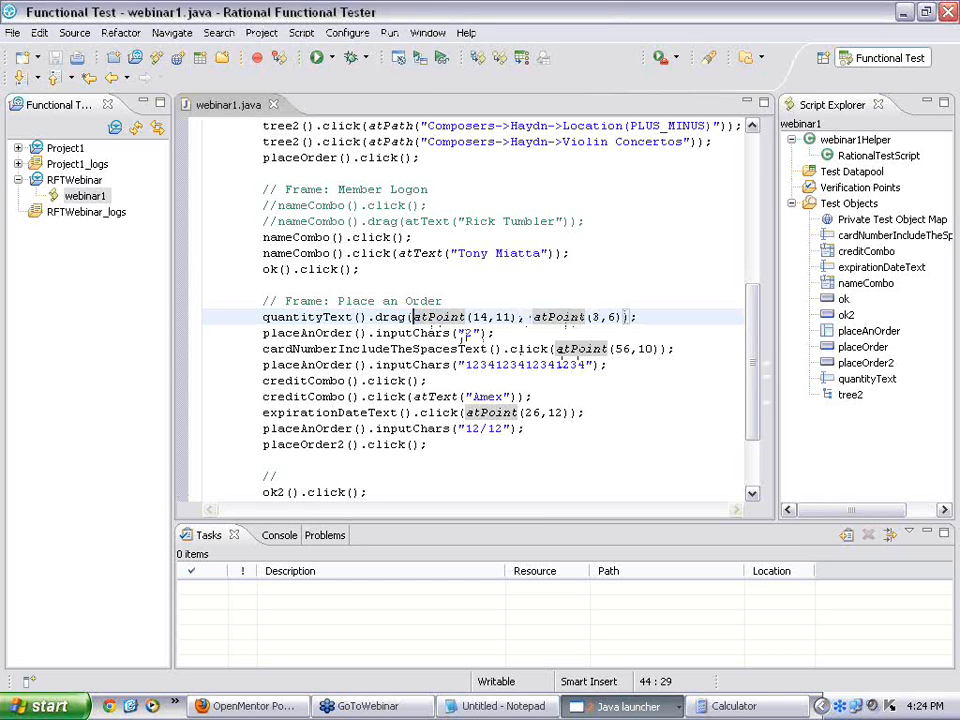
mouse_move(512, 343)
Step: Play back webinar1 from the recent-scripts list, accepting the default webinar1 log name
left_click(316, 60)
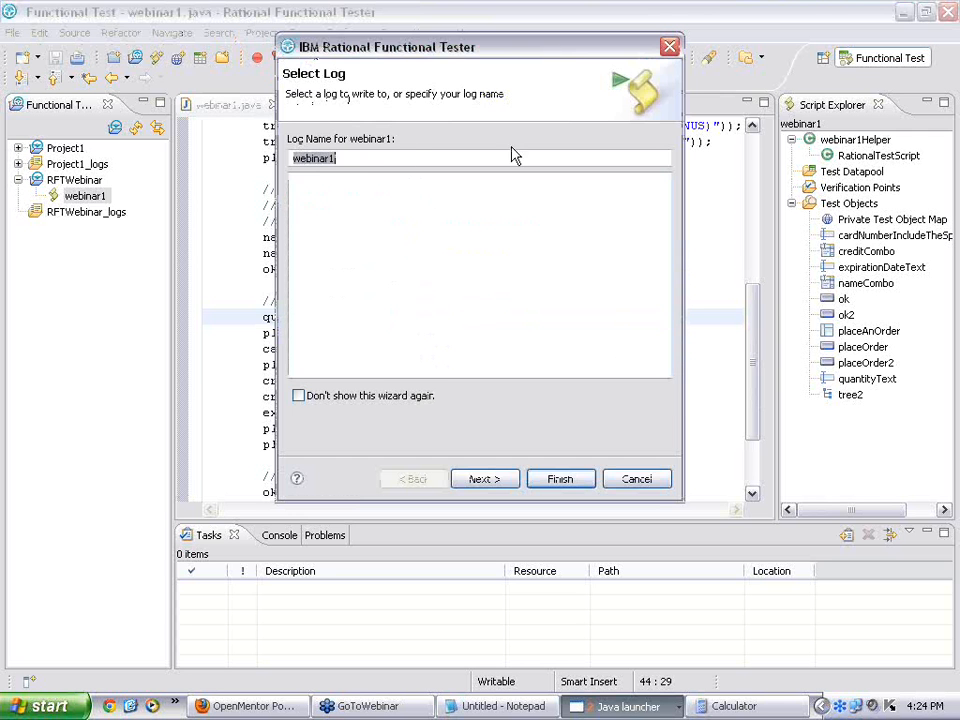
left_click(647, 478)
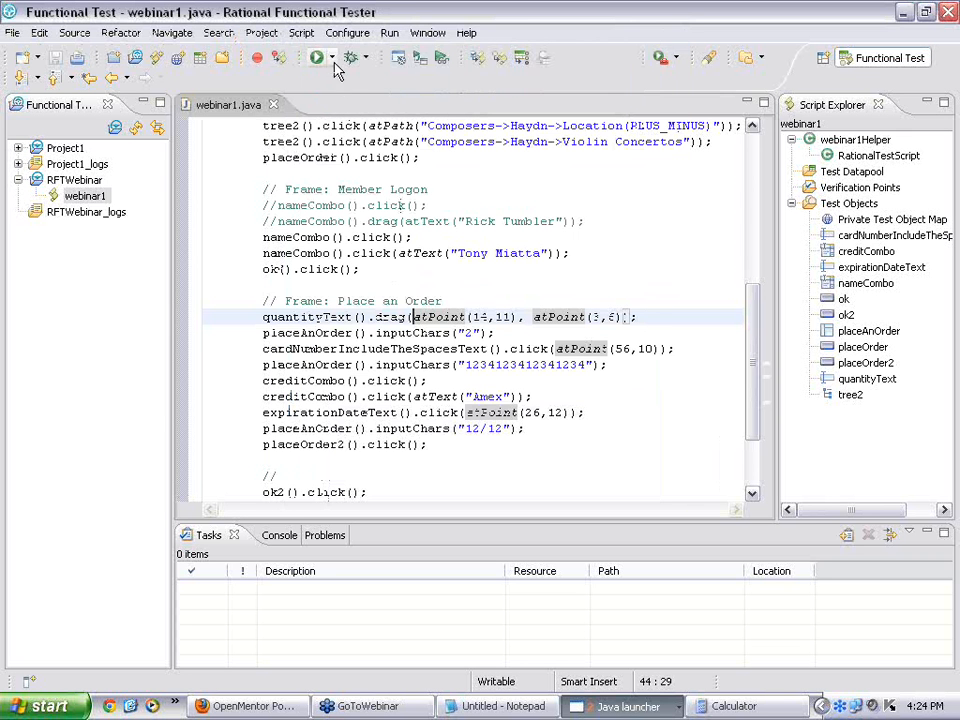
left_click(328, 58)
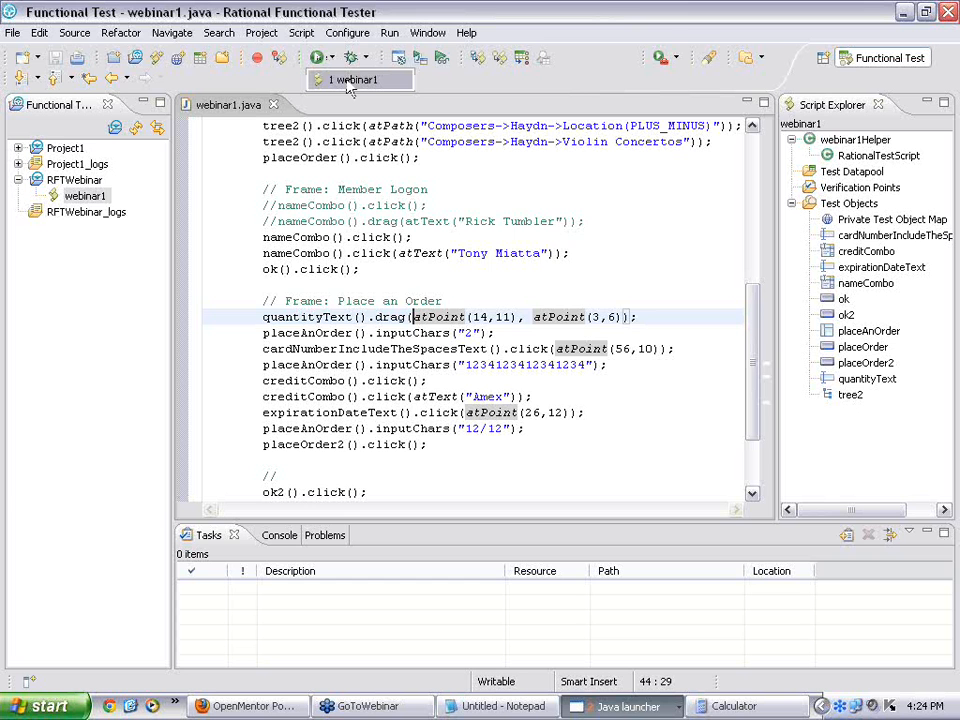
left_click(352, 82)
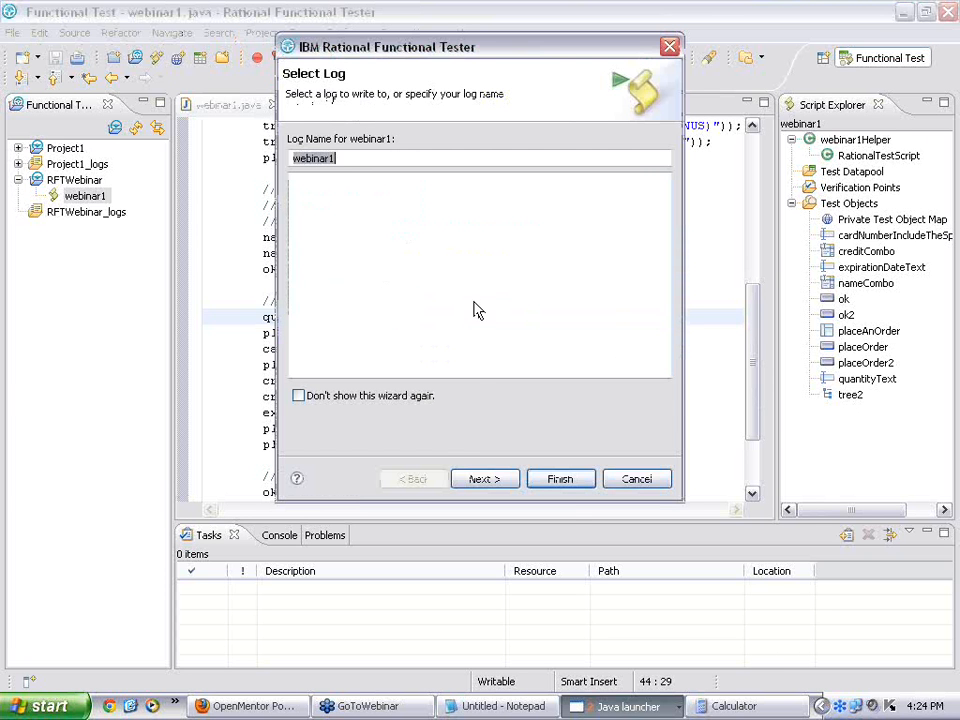
left_click(560, 479)
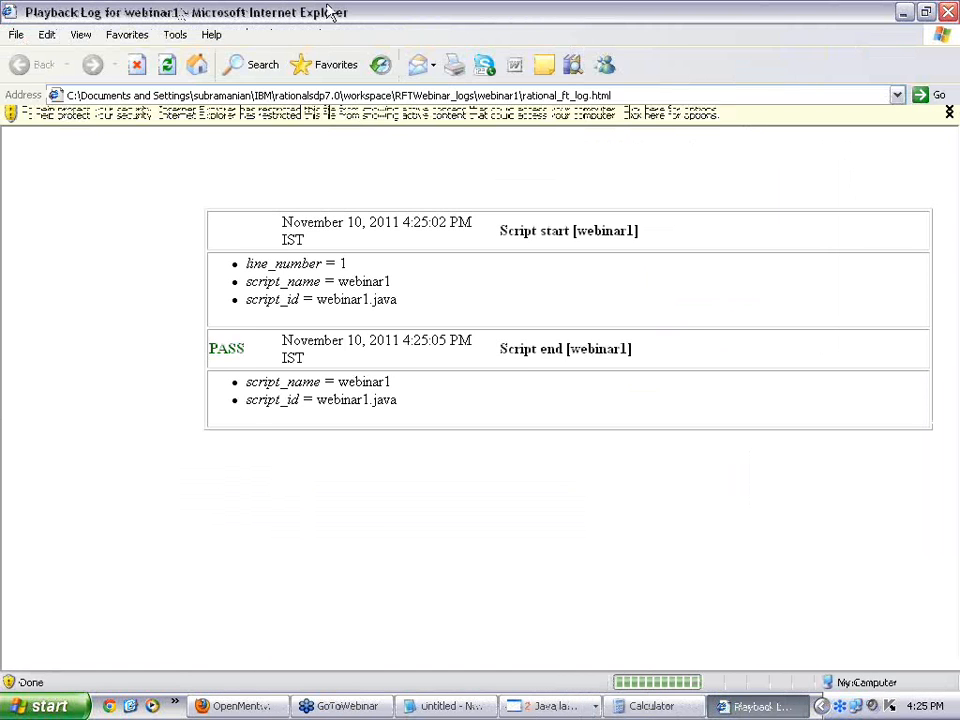
Step: Close the PASS log and comment out the nameCombo().drag line in Member Logon of webinar1.java
left_click(948, 12)
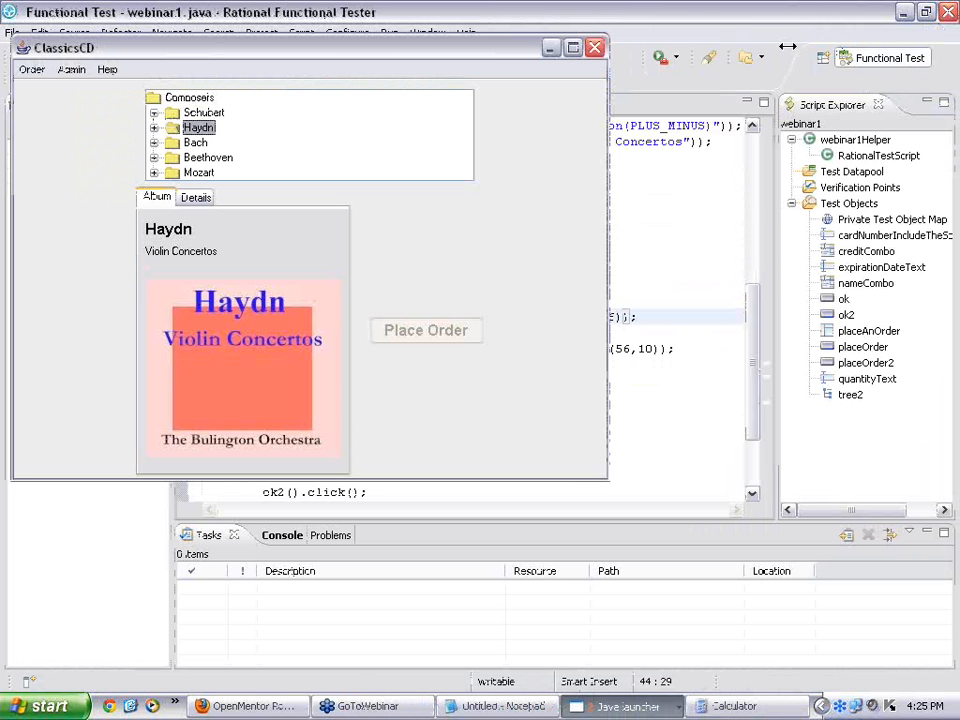
left_click(730, 297)
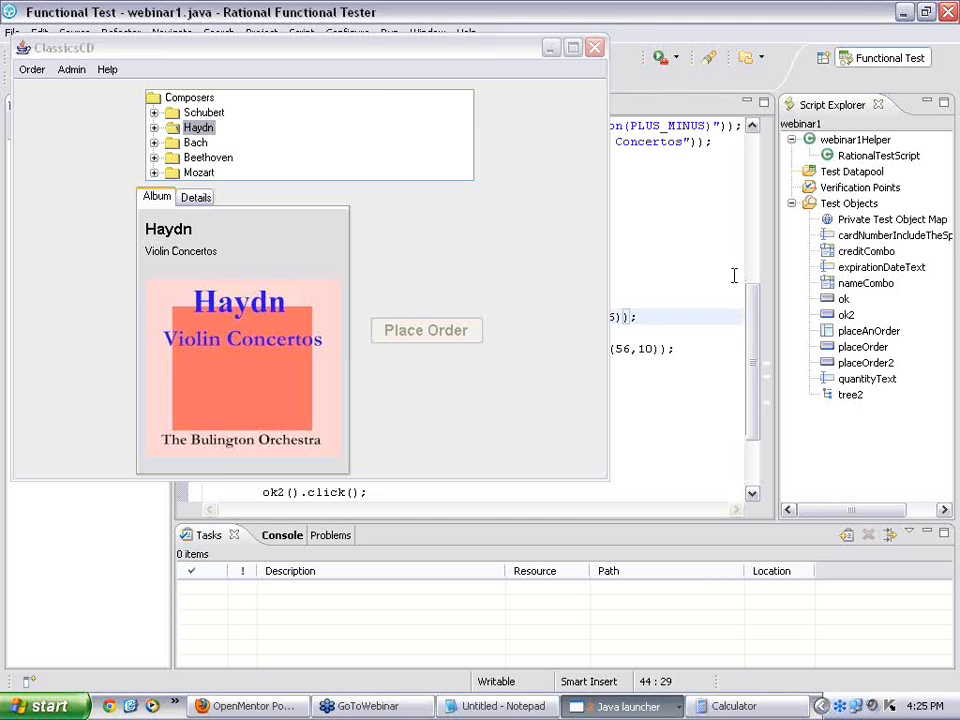
left_click(633, 218)
key("ctrl+slash")
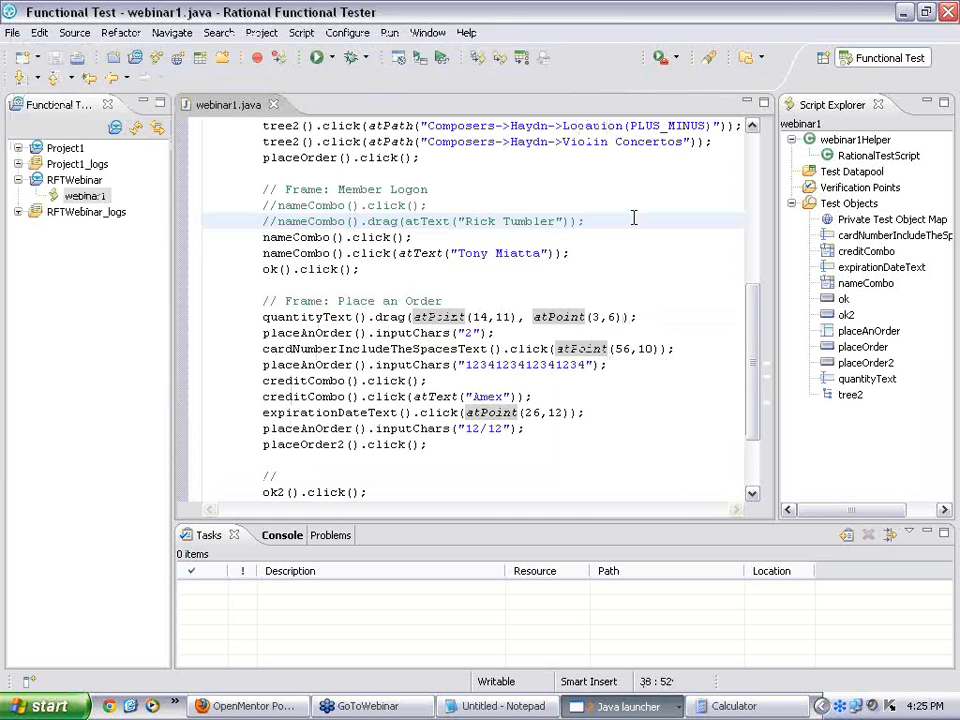
Step: In Preferences > Functional Test > Playback > Mouse Delays, change the mouse-down delay from 0.01 to 1 second
scroll(634, 217, "up", 8)
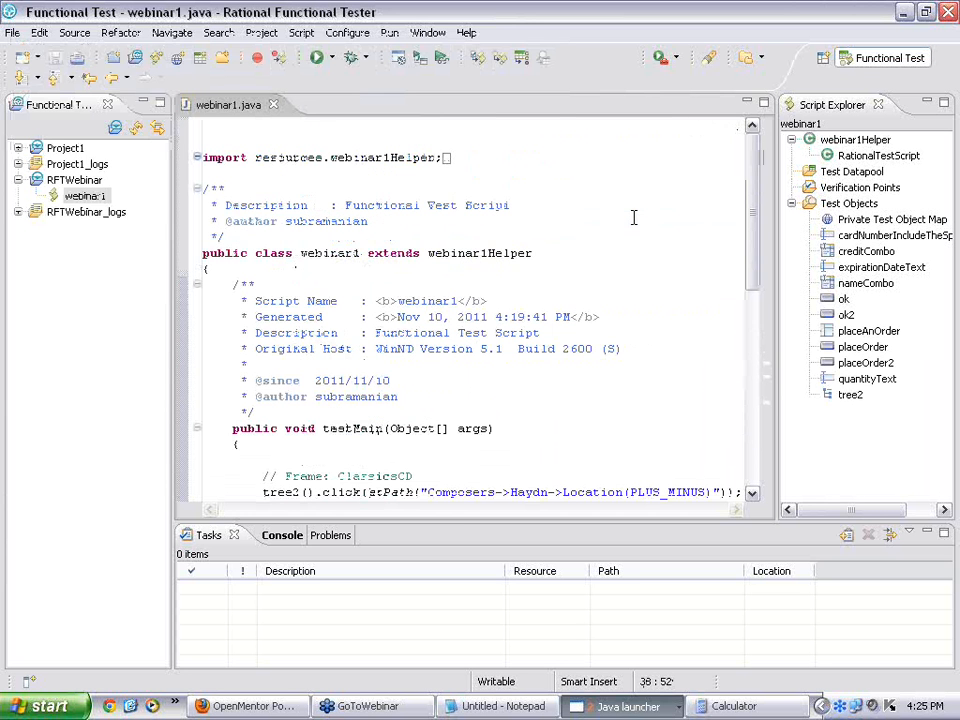
left_click(428, 33)
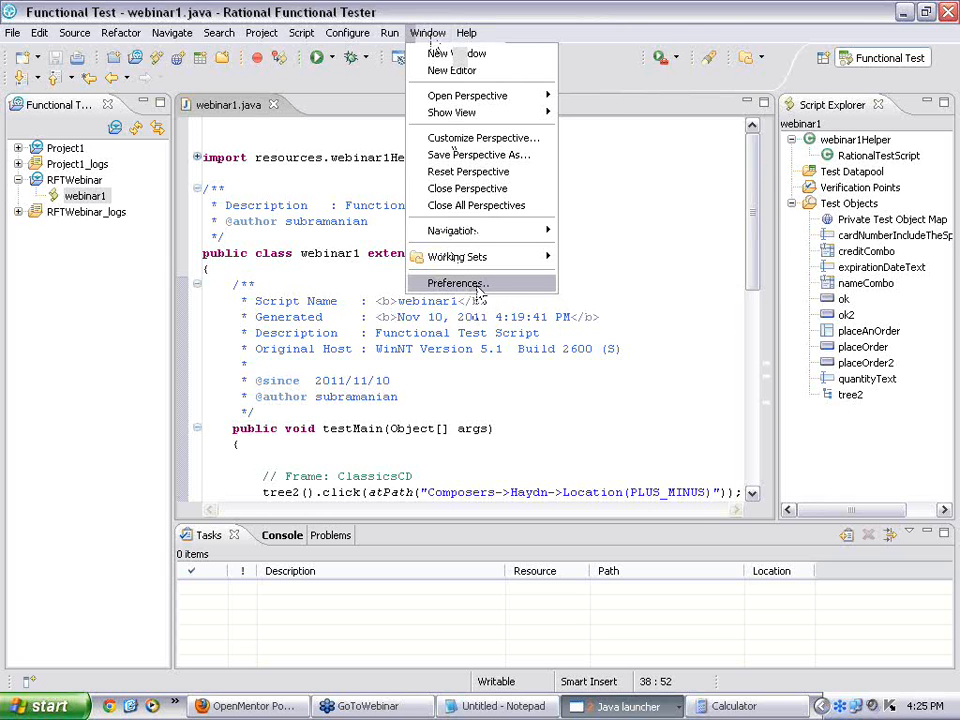
left_click(478, 287)
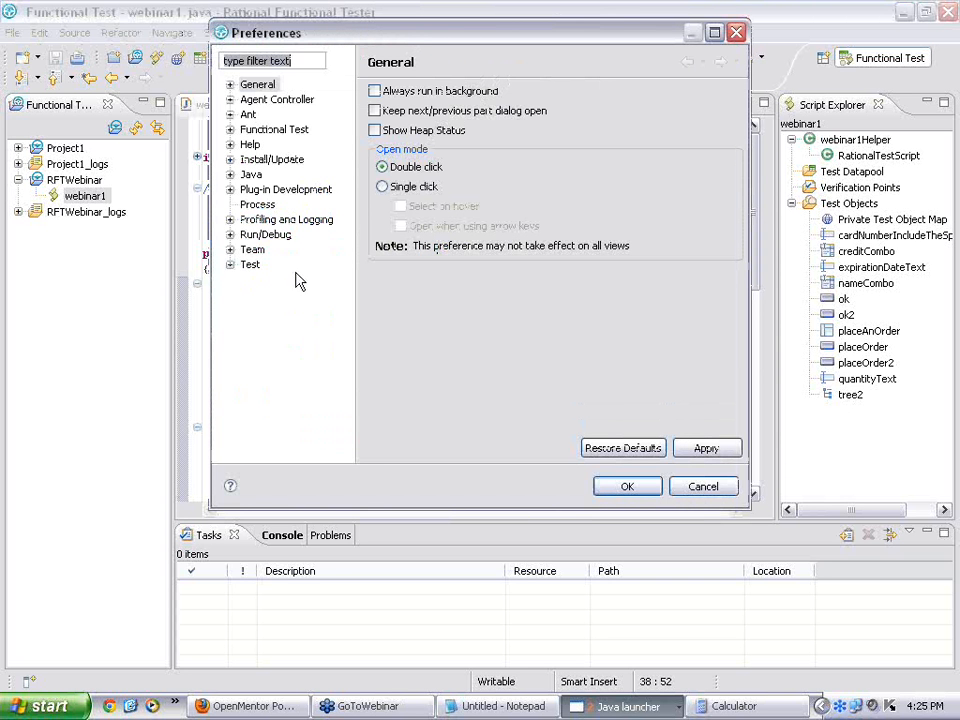
left_click(230, 130)
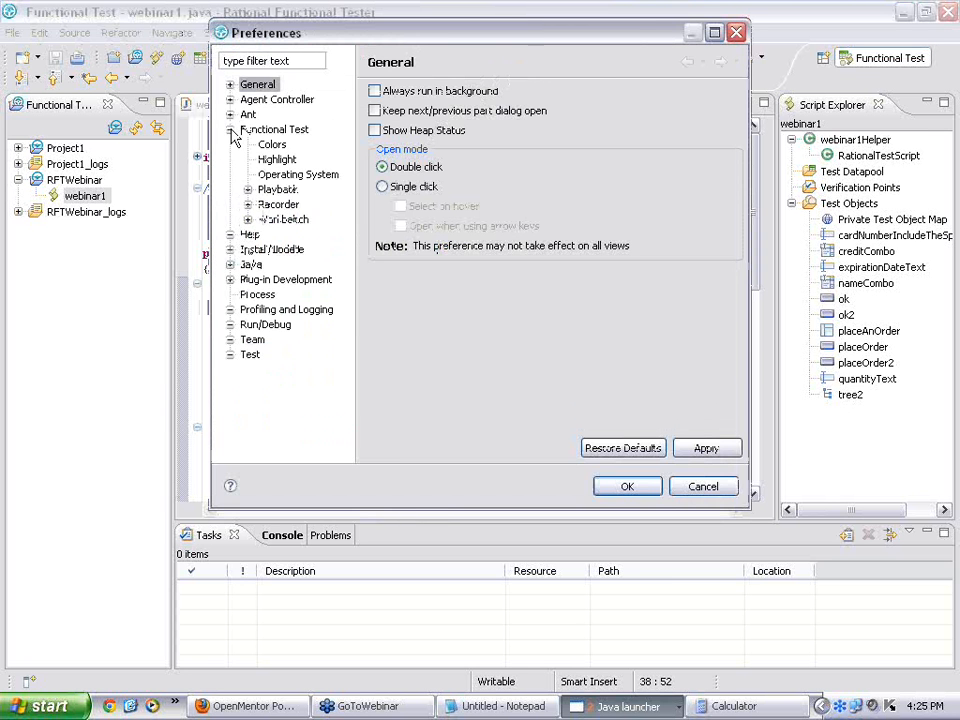
left_click(249, 190)
left_click(279, 192)
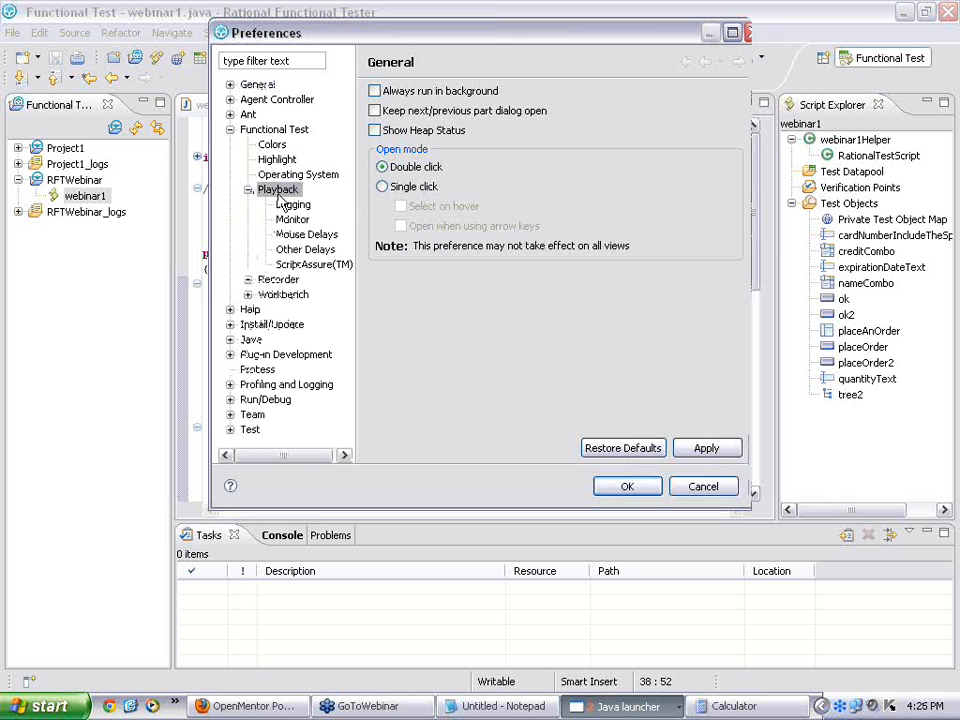
left_click(310, 235)
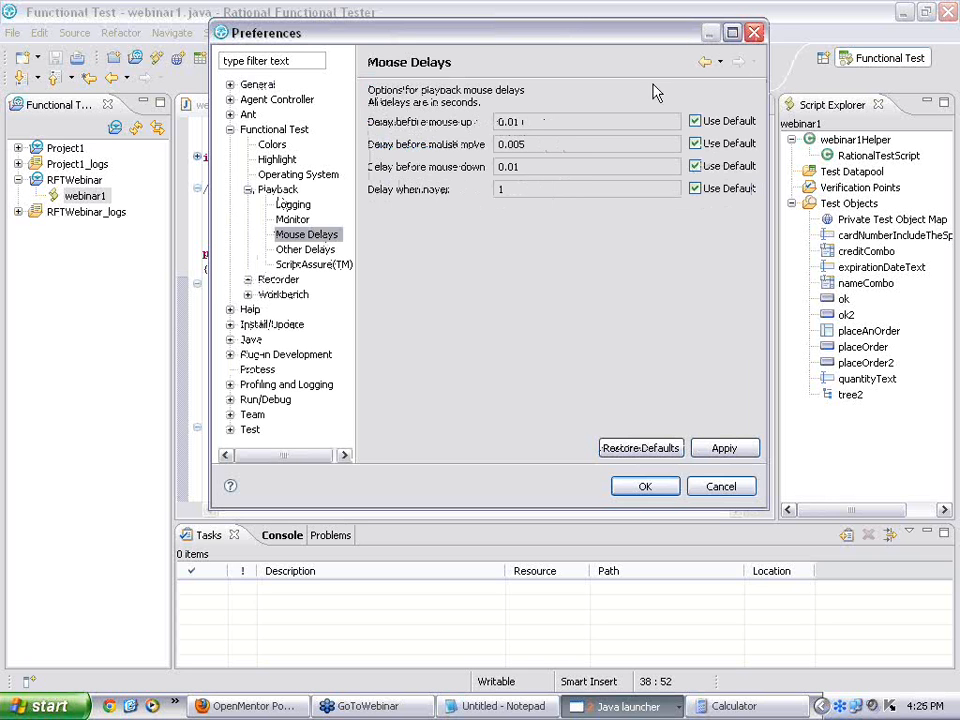
left_click(788, 76)
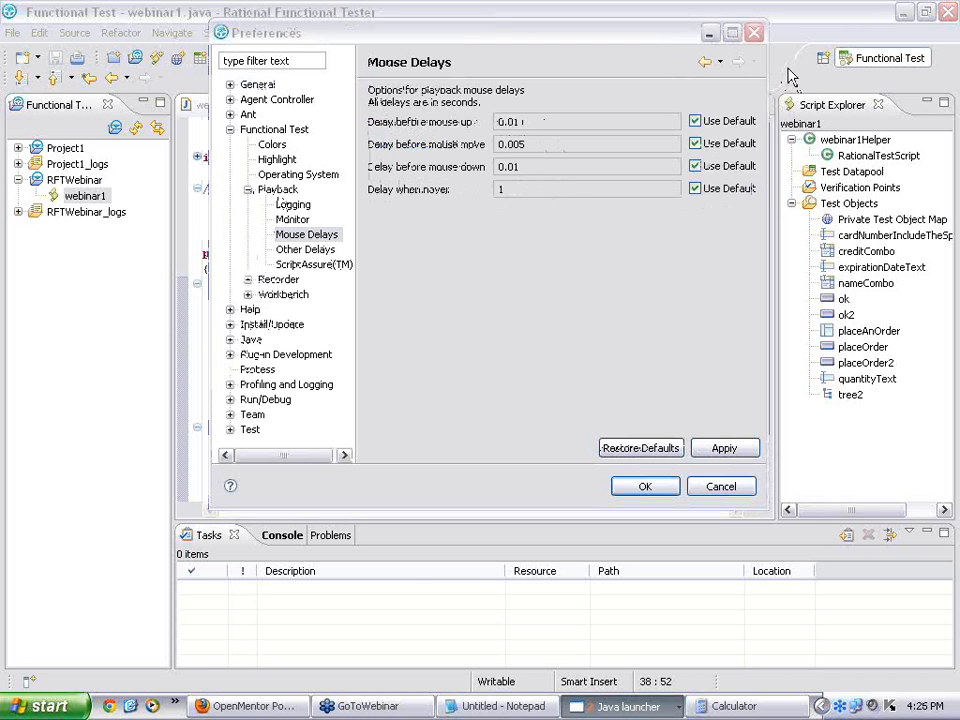
left_click(697, 169)
left_click_drag(528, 167, 452, 175)
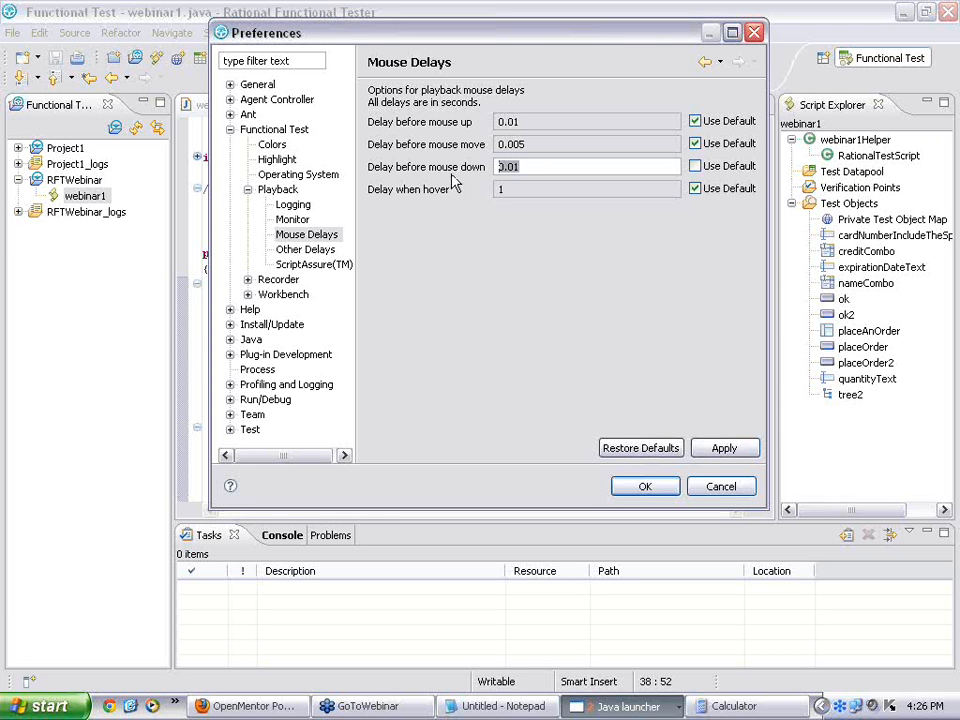
type("1")
Step: On the Other Delays page, turn off the default key-down delay and change it from 0.001 to 0.15
left_click(315, 249)
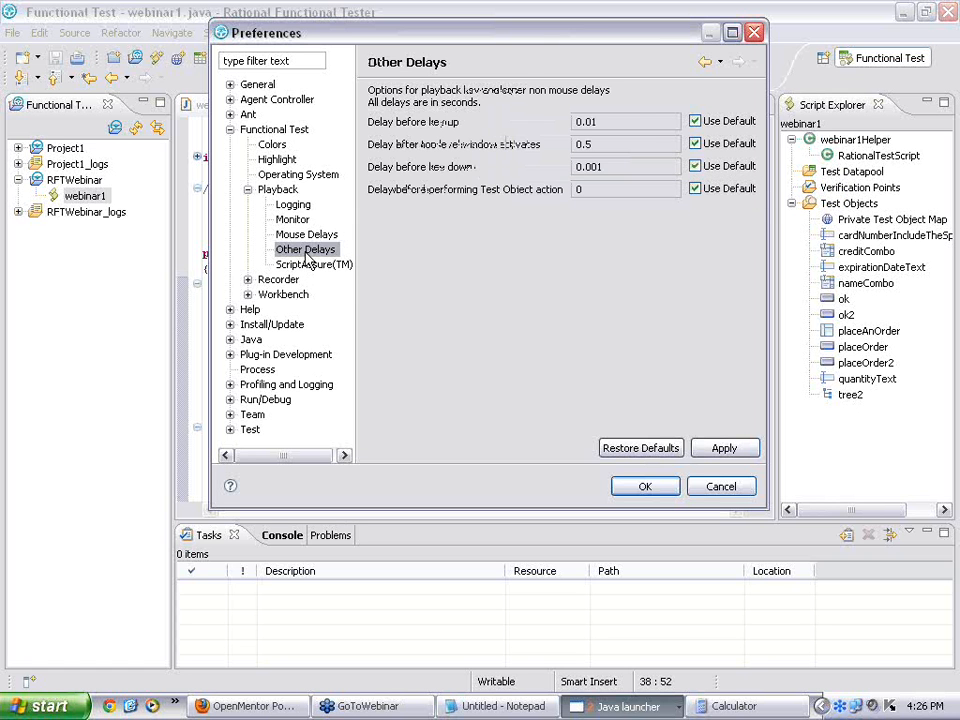
left_click(696, 167)
left_click_drag(673, 165, 529, 167)
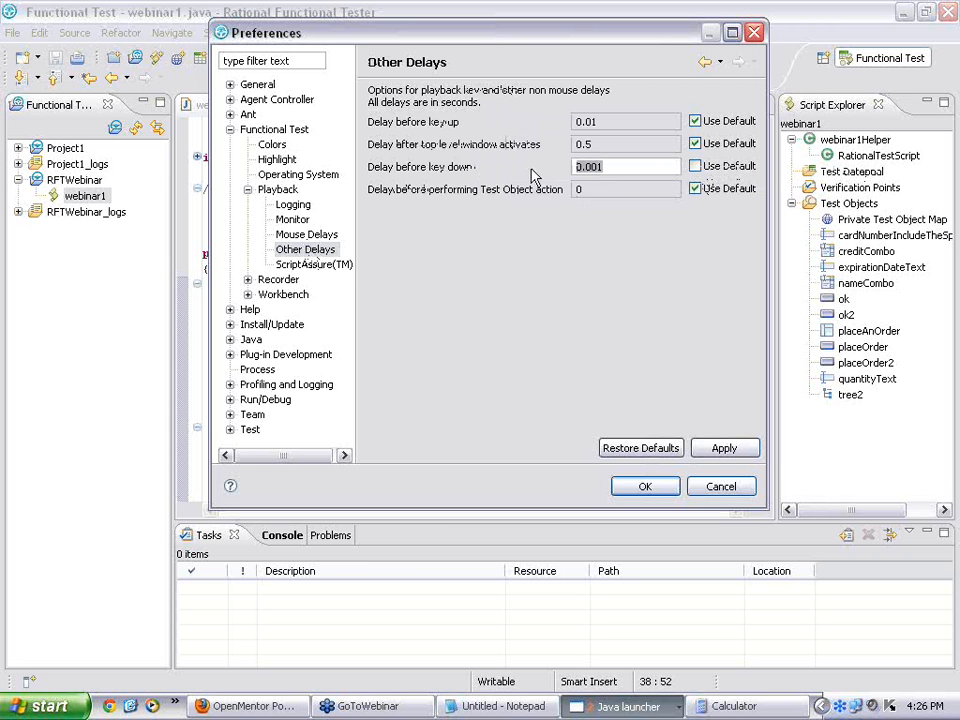
type("0.1")
type("5")
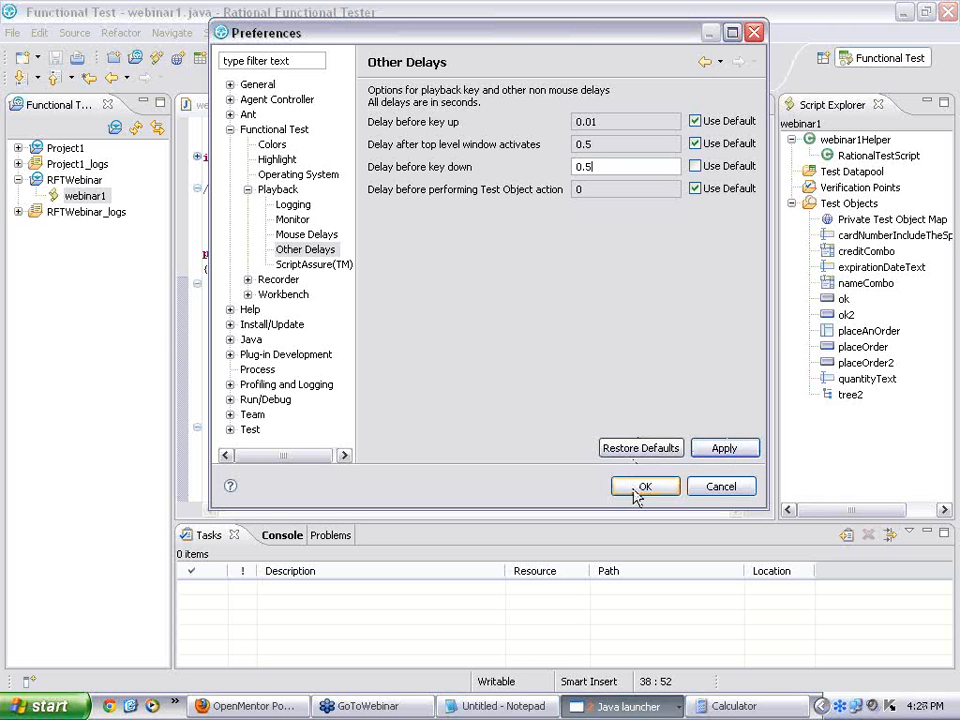
Step: Apply the delay preferences, then play back webinar1, overwriting its existing log
left_click(643, 487)
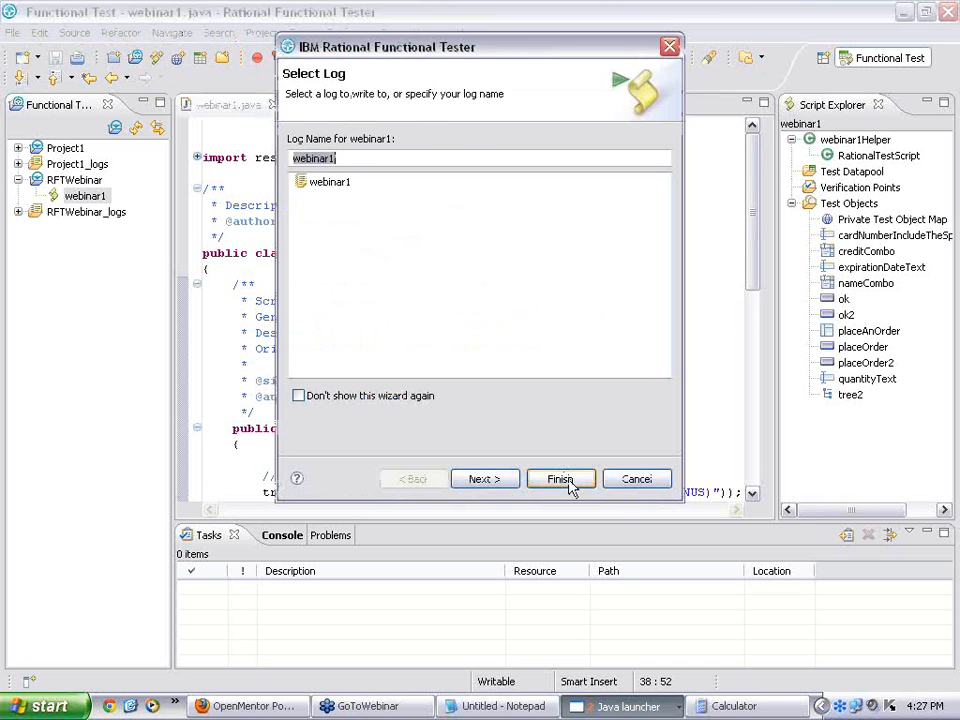
left_click(570, 482)
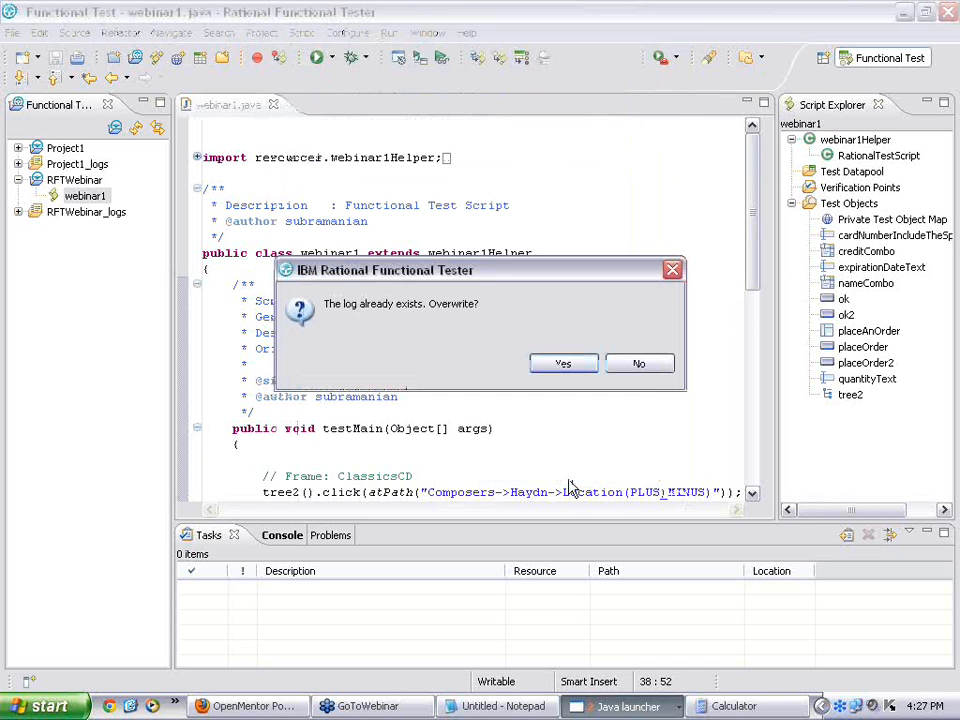
left_click(586, 364)
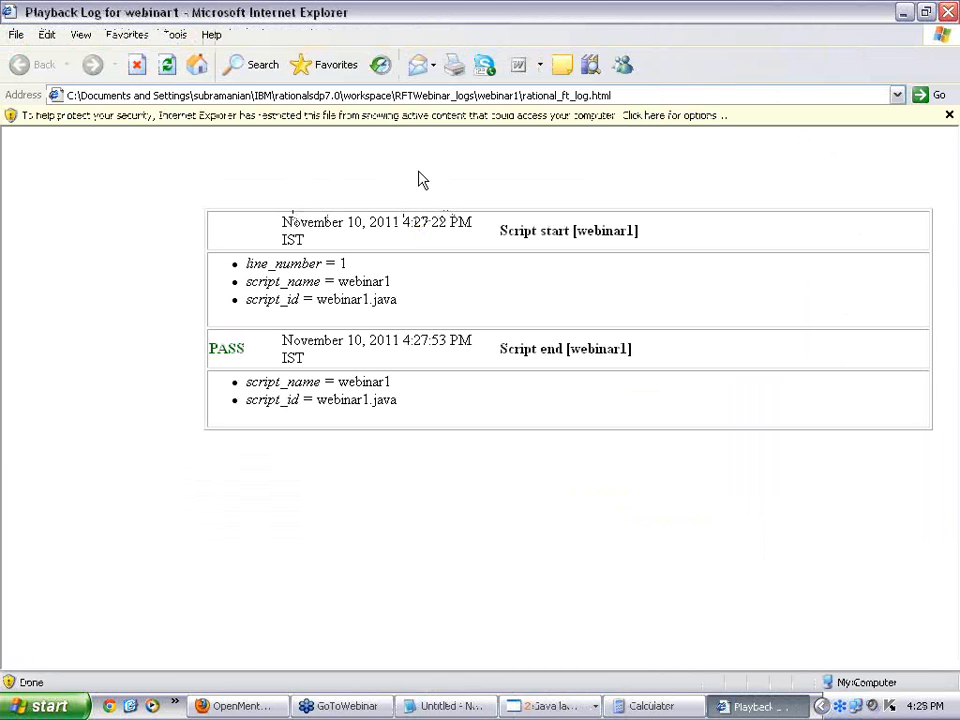
Step: Allow the log page's blocked content to view the webinar1 PASS result, then close the log window
left_click(307, 125)
left_click(318, 129)
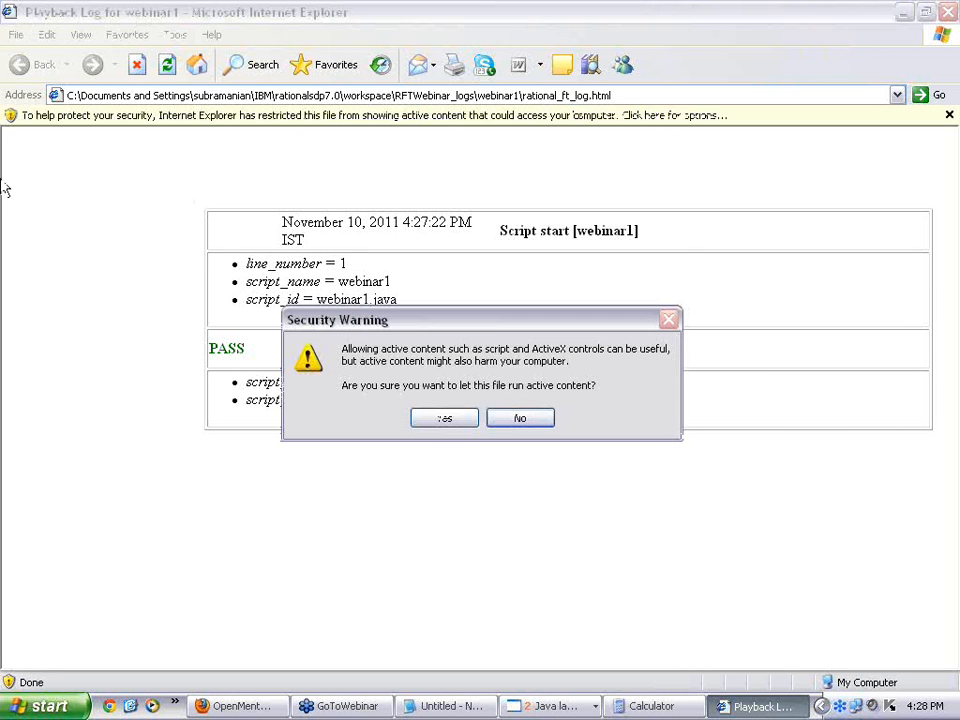
left_click(424, 418)
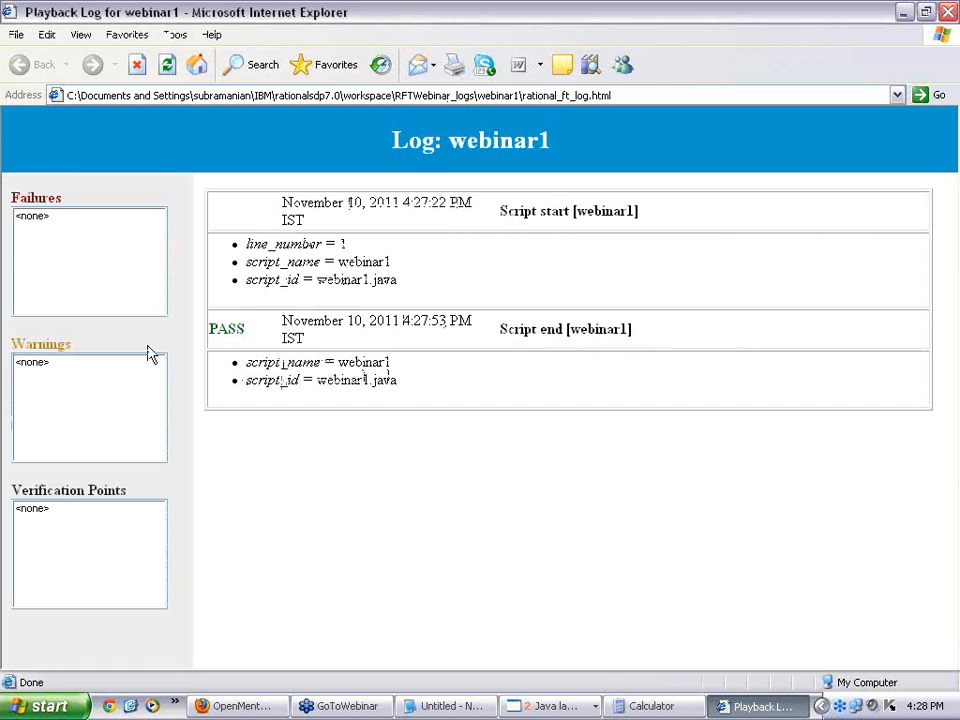
left_click(18, 37)
left_click(77, 259)
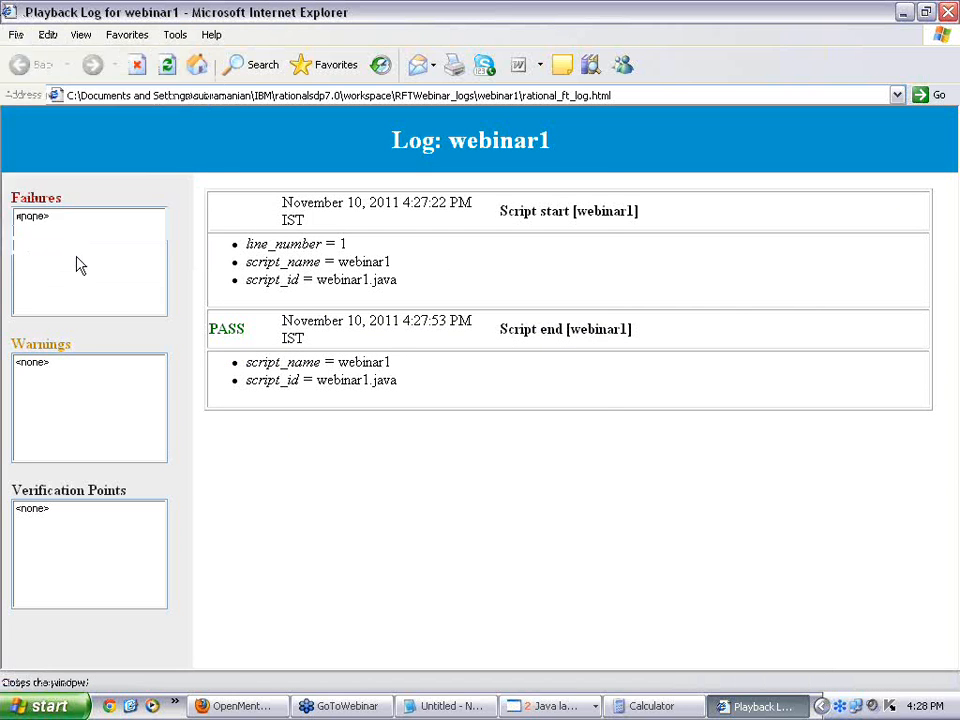
Step: Read the installed version in Help > About Rational Functional Tester, then return to webinar1.java
left_click(763, 17)
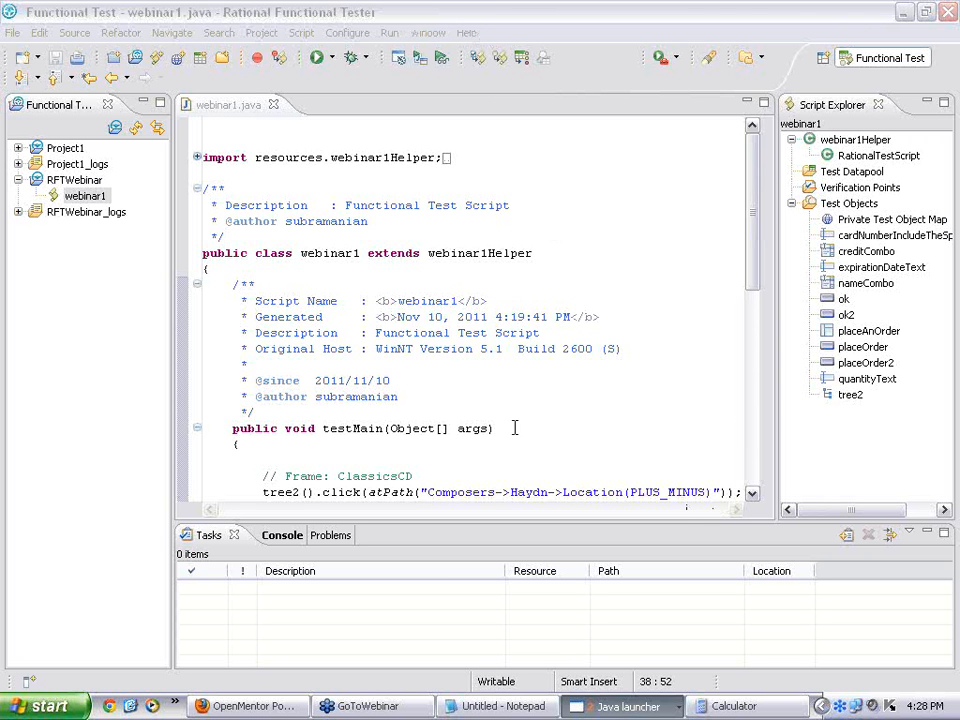
left_click(467, 33)
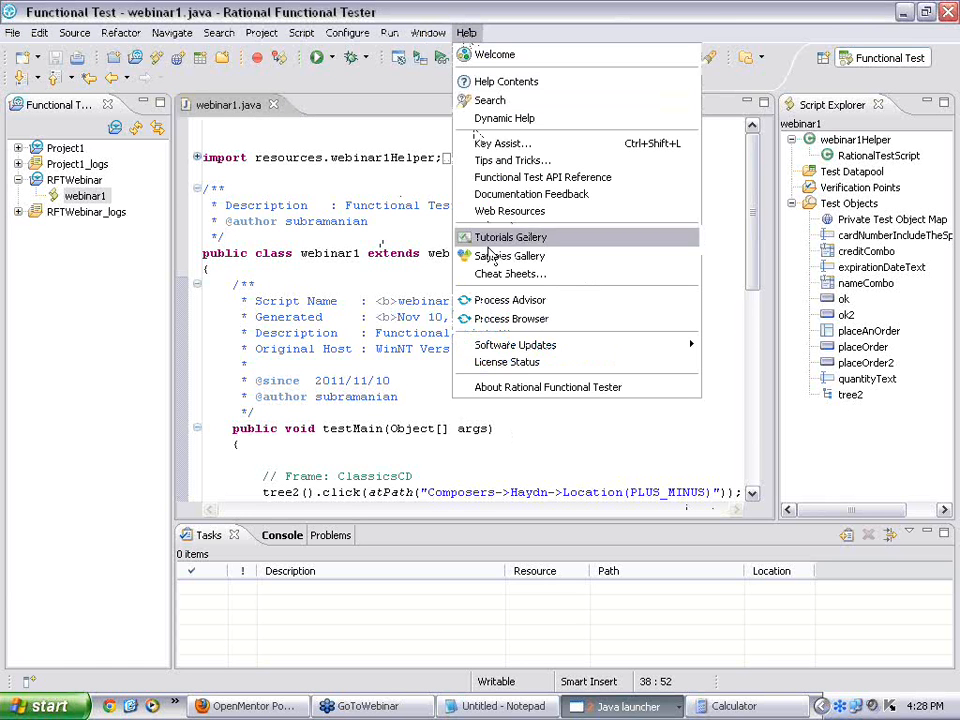
left_click(543, 392)
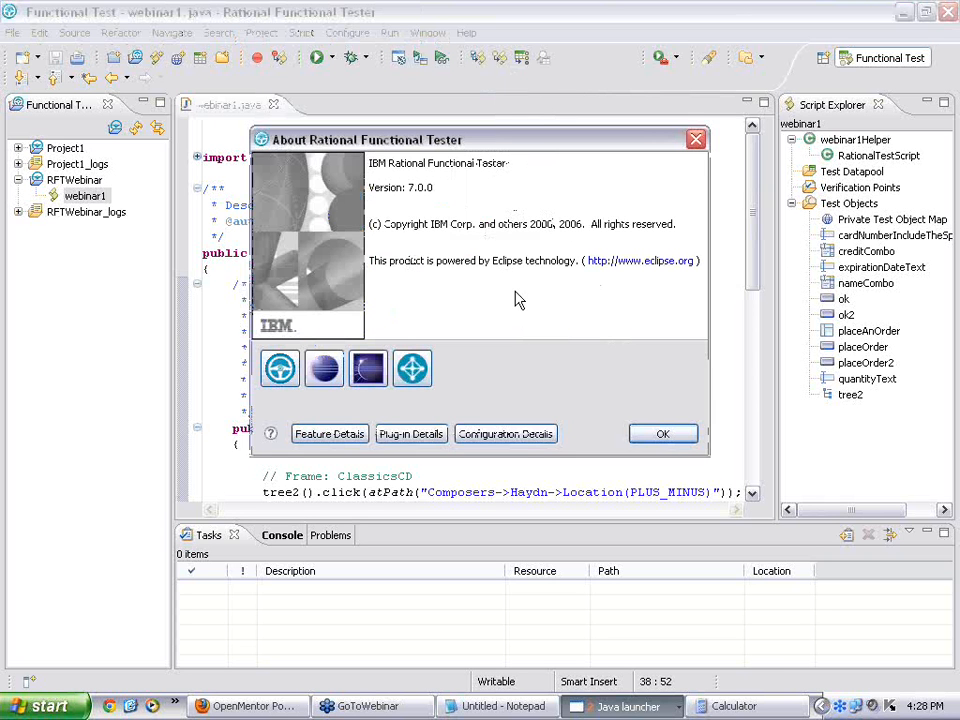
left_click(662, 436)
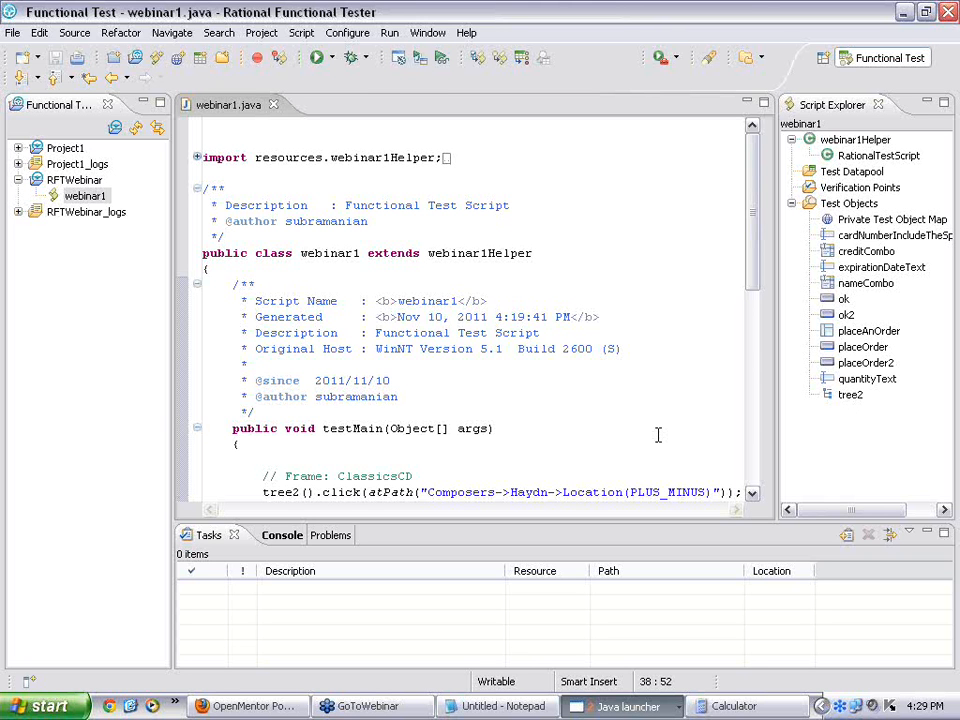
left_click(788, 83)
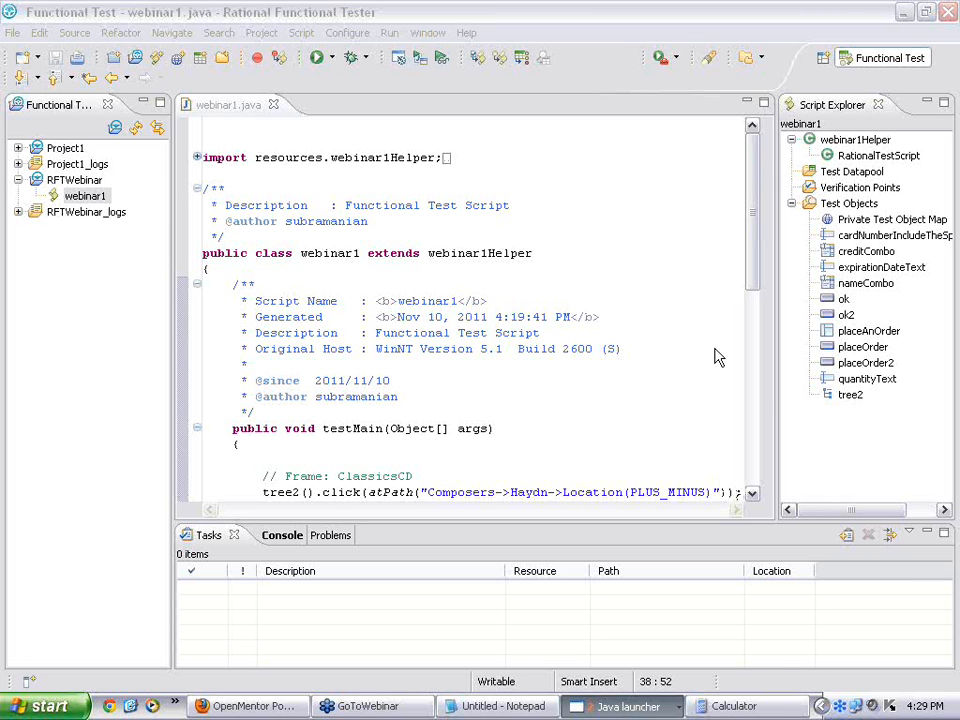
Step: Add a sleep(10); line after the 12/12 expiry input line in webinar1.java
left_click(754, 447)
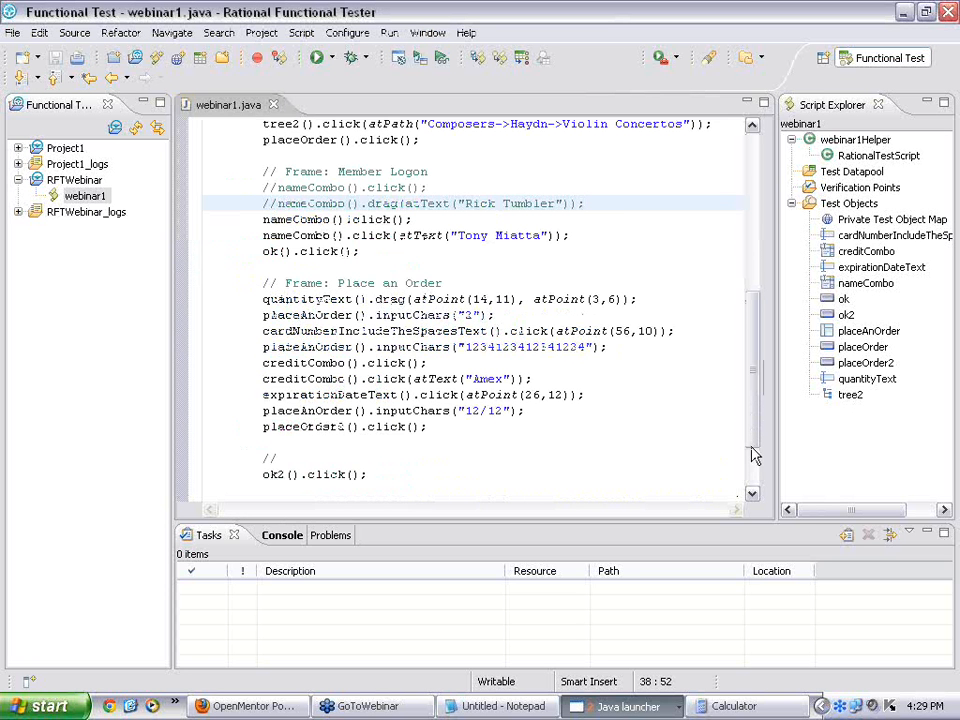
left_click(755, 440)
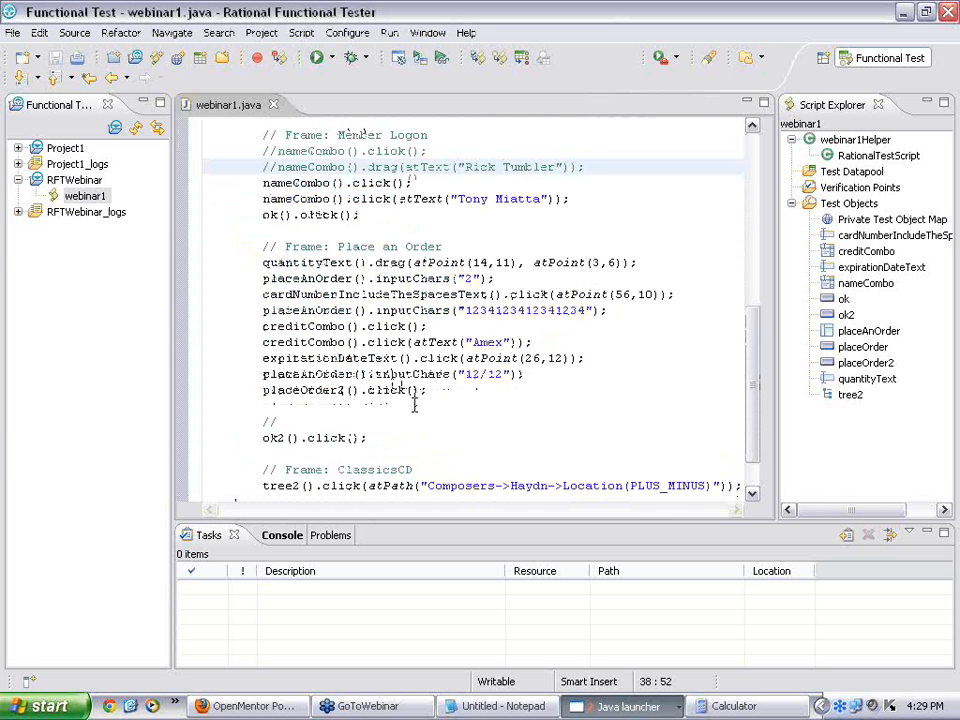
left_click(557, 373)
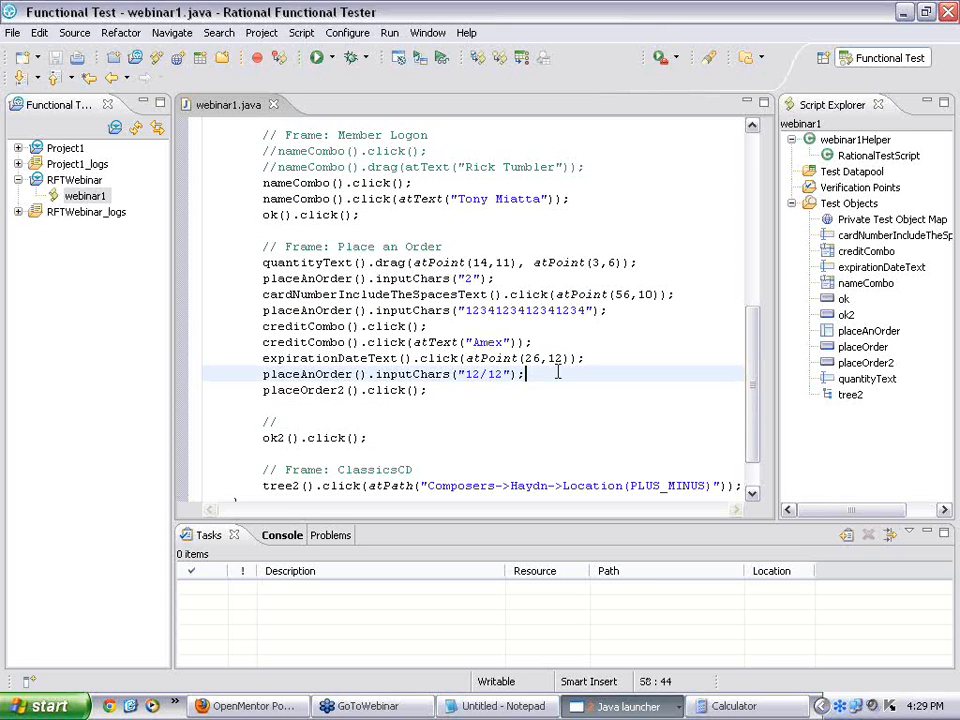
key("Return")
key("Return")
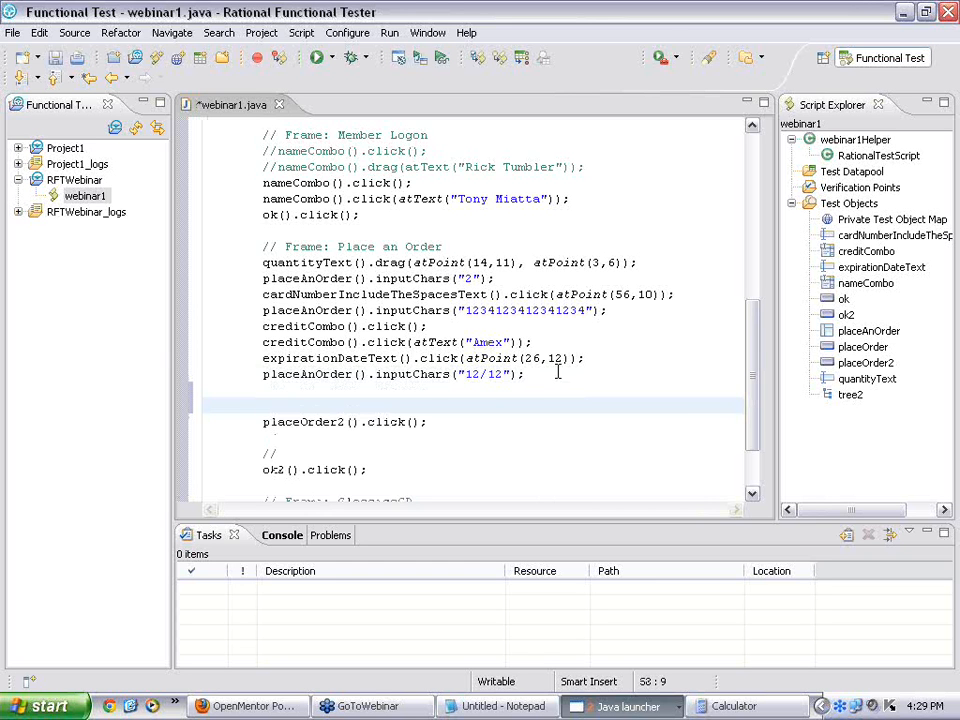
type("sleep(10);")
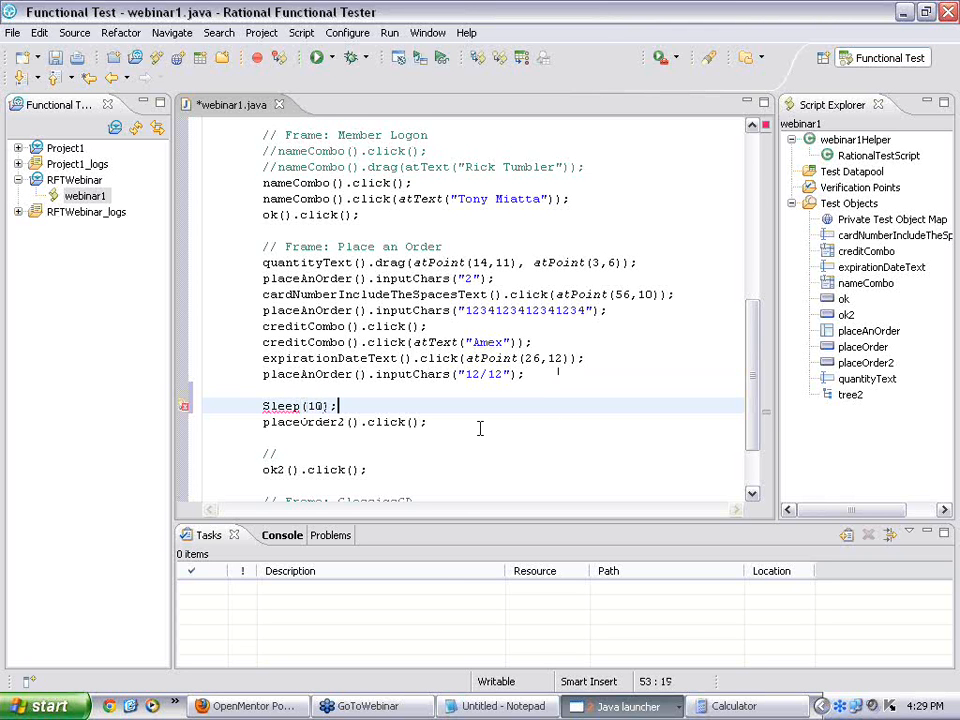
Step: Fix the capital S so the line reads sleep(10);, and save the script
left_click(242, 437)
left_click(267, 406)
key("shift+Right")
type("s")
left_click(406, 401)
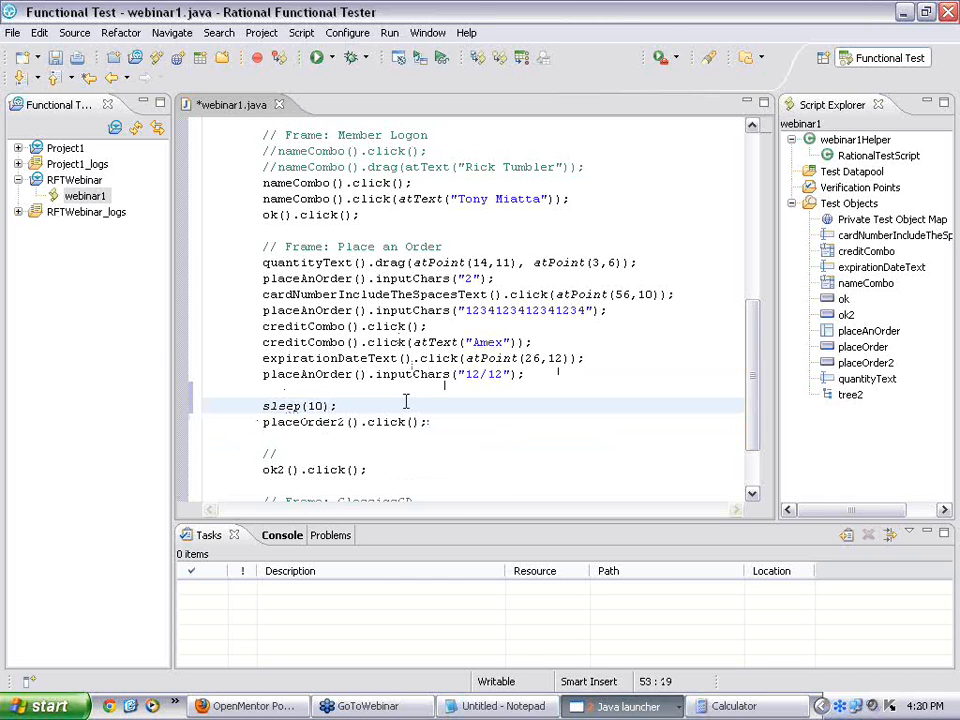
left_click(55, 62)
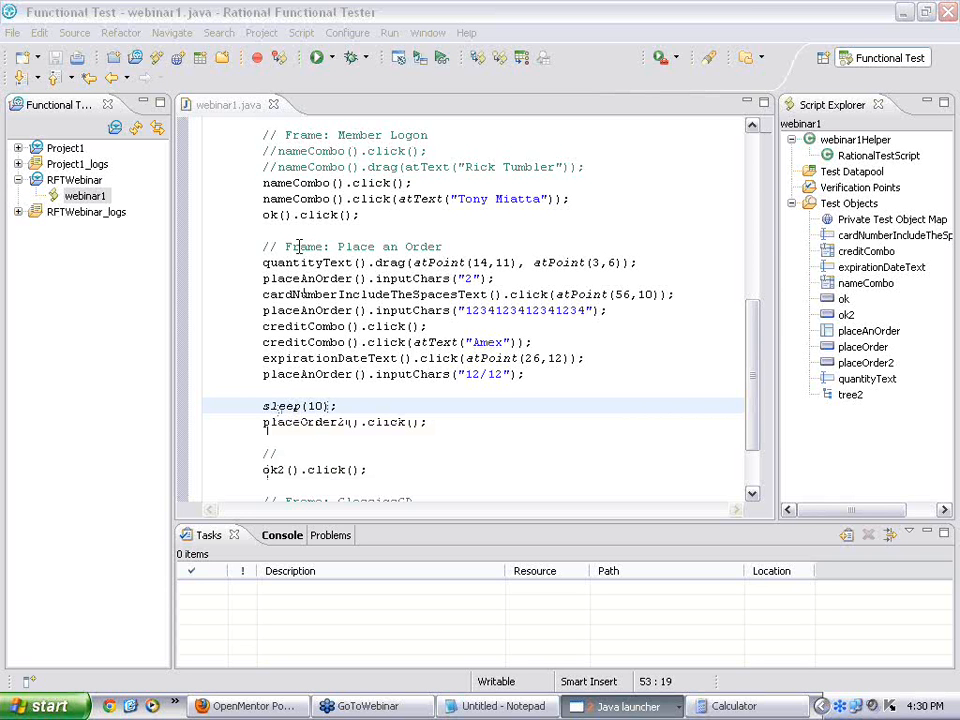
left_click(333, 58)
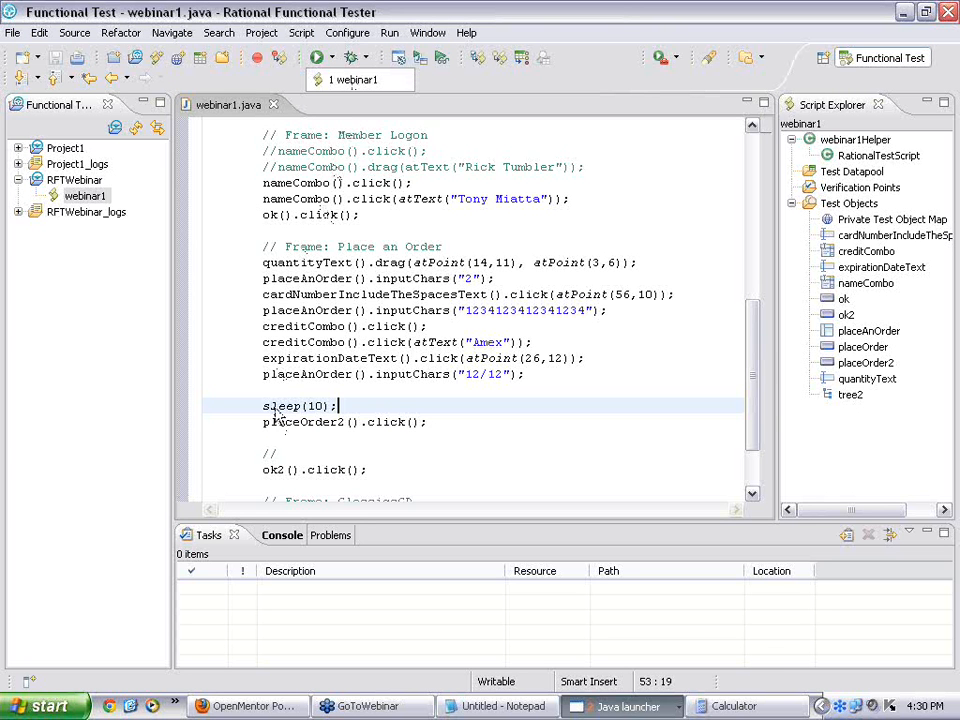
Step: Rerun webinar1 from the Run history, accepting the log name and overwriting the existing log
left_click(278, 405)
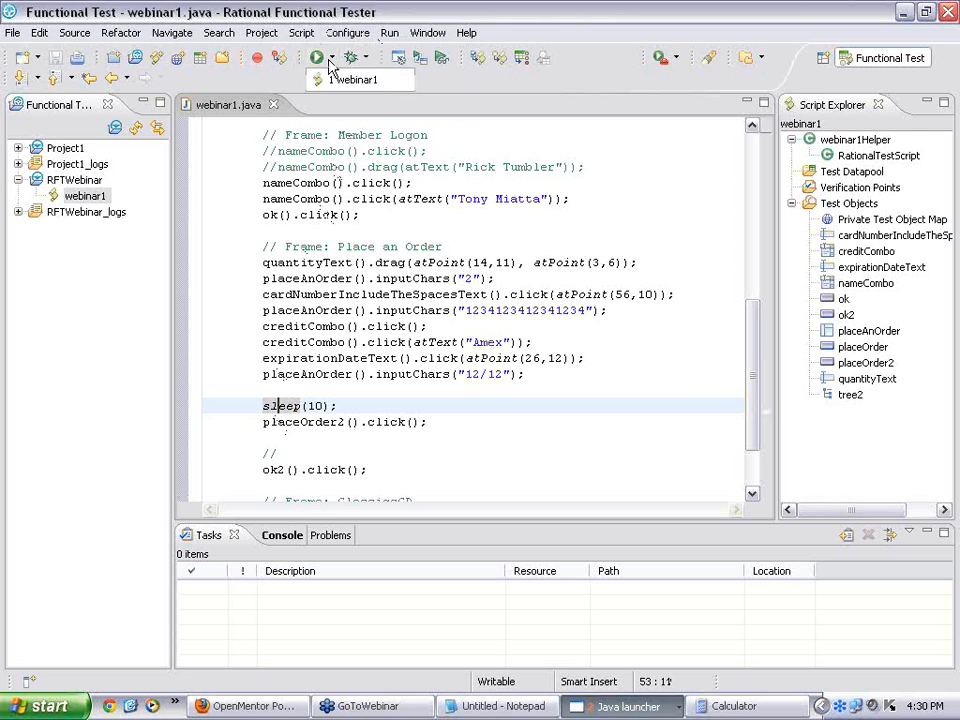
left_click(353, 80)
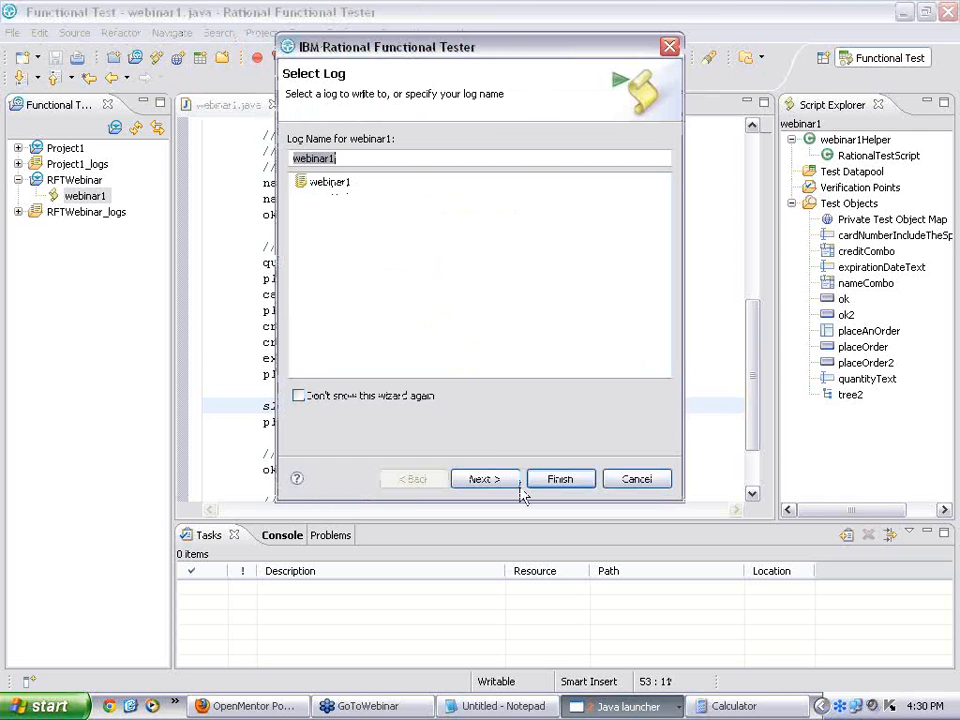
left_click(561, 481)
left_click(569, 370)
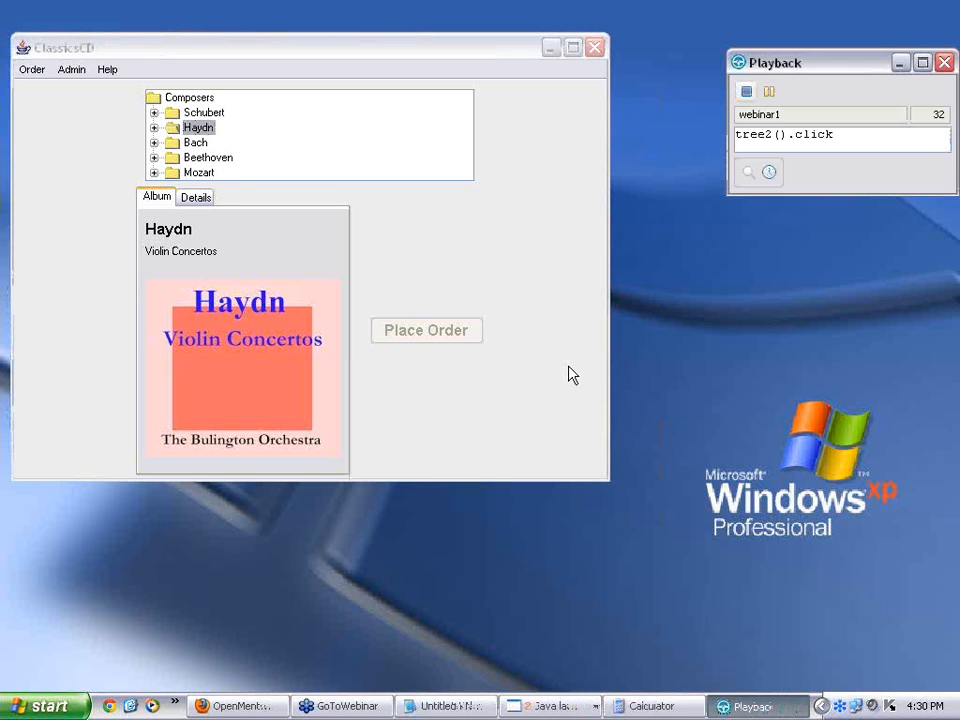
Step: Select Haydn's Violin Concertos, start the order, and log on as the existing member
left_click(155, 129)
left_click(231, 174)
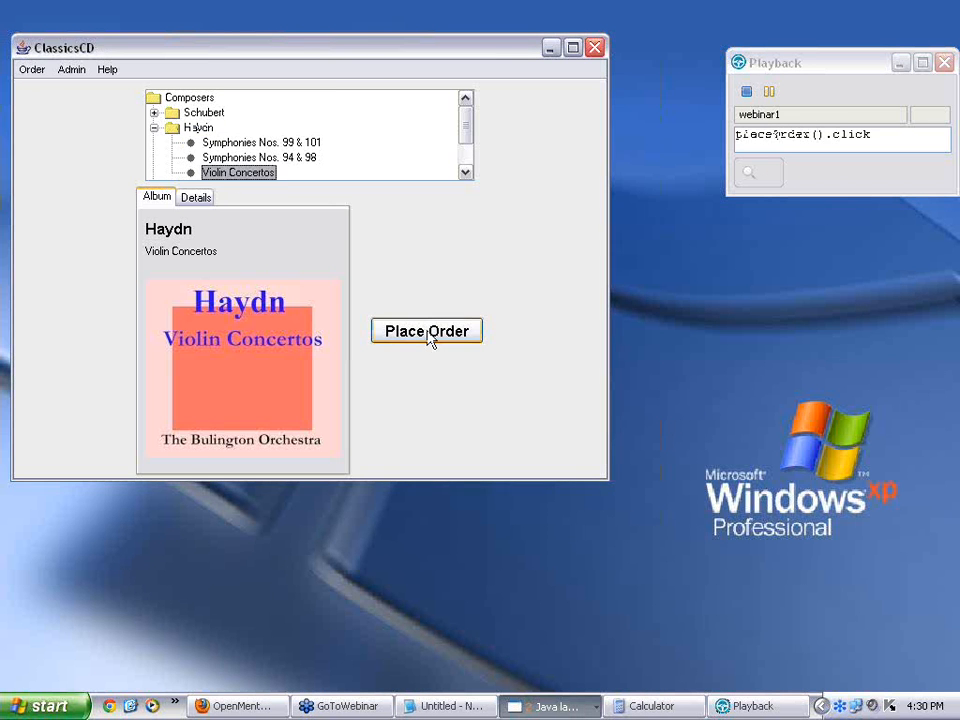
left_click(426, 331)
left_click(237, 147)
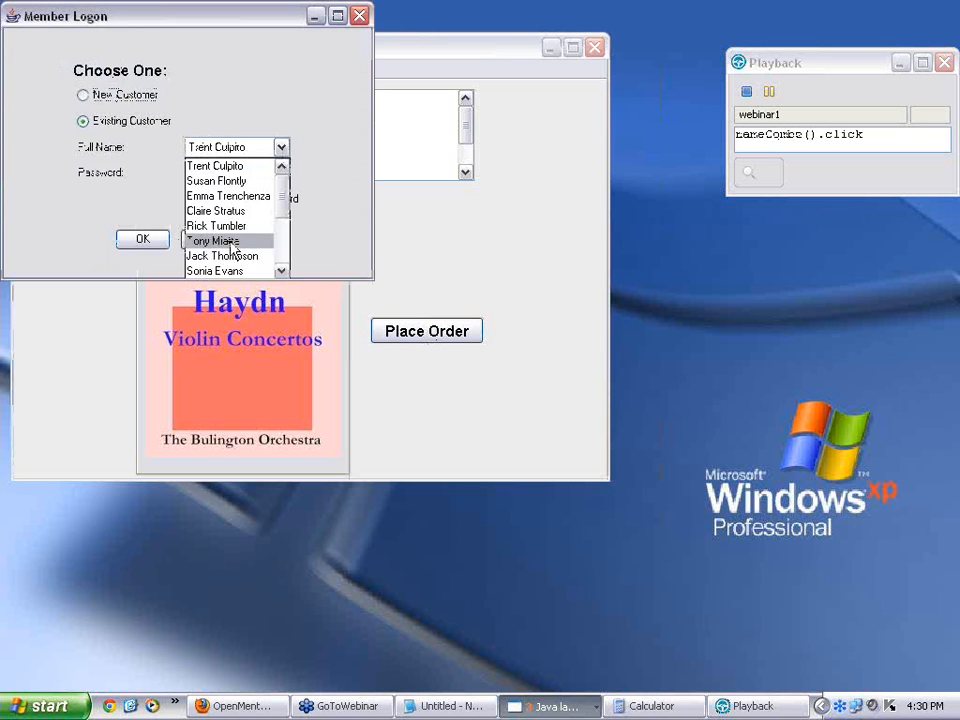
left_click(229, 241)
left_click(143, 239)
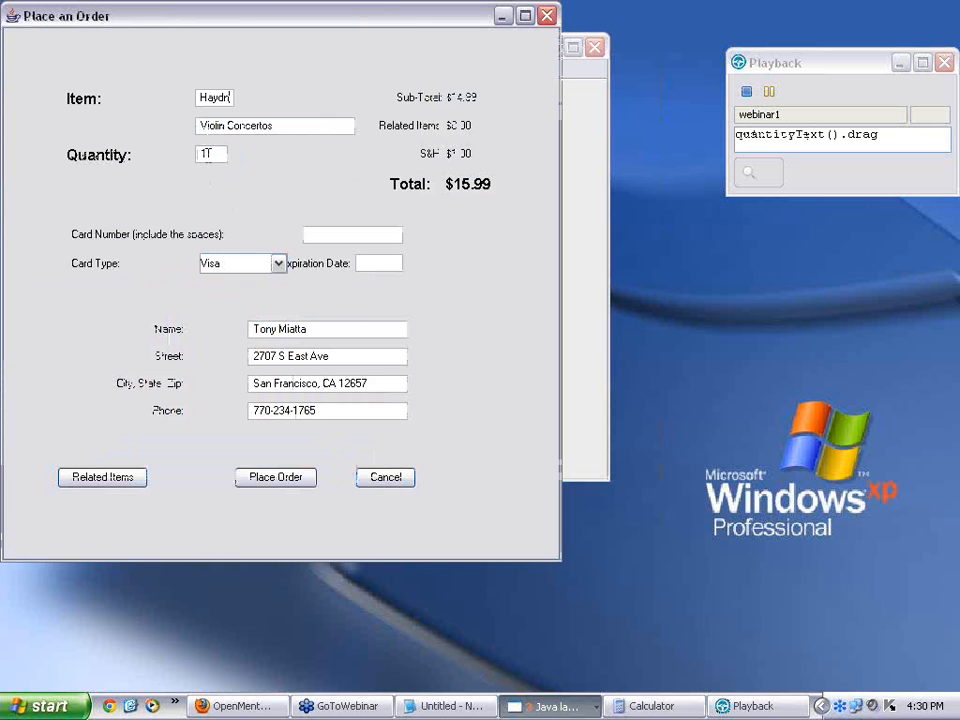
Step: Order quantity 2 with the card number, Amex and expiry 12/14, then close the PASS log
type("2")
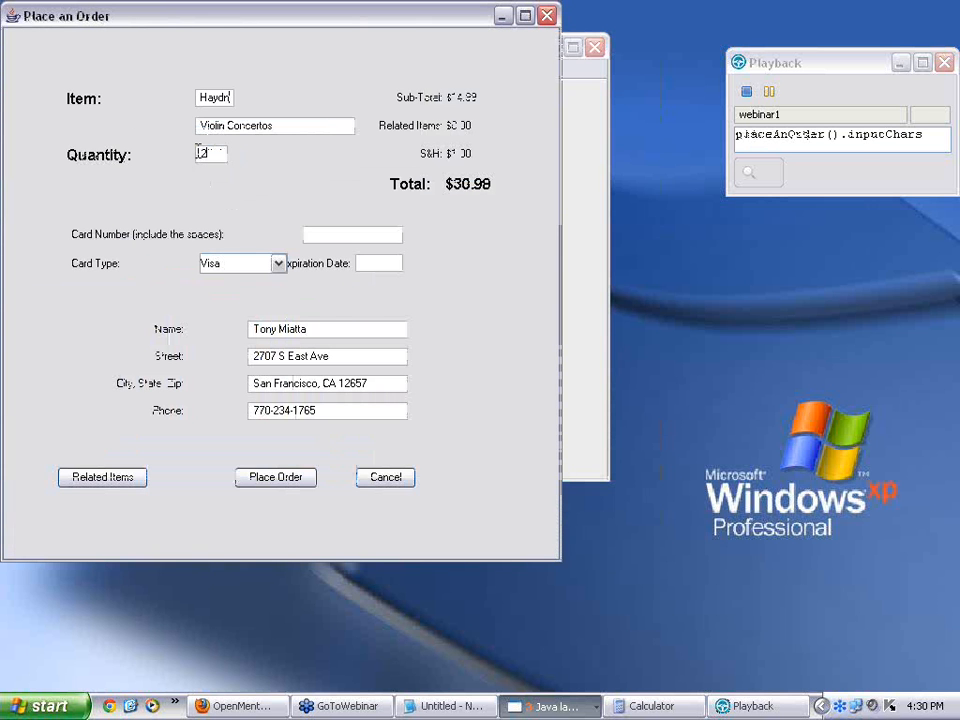
left_click(356, 236)
type("1234123412341234")
left_click(278, 264)
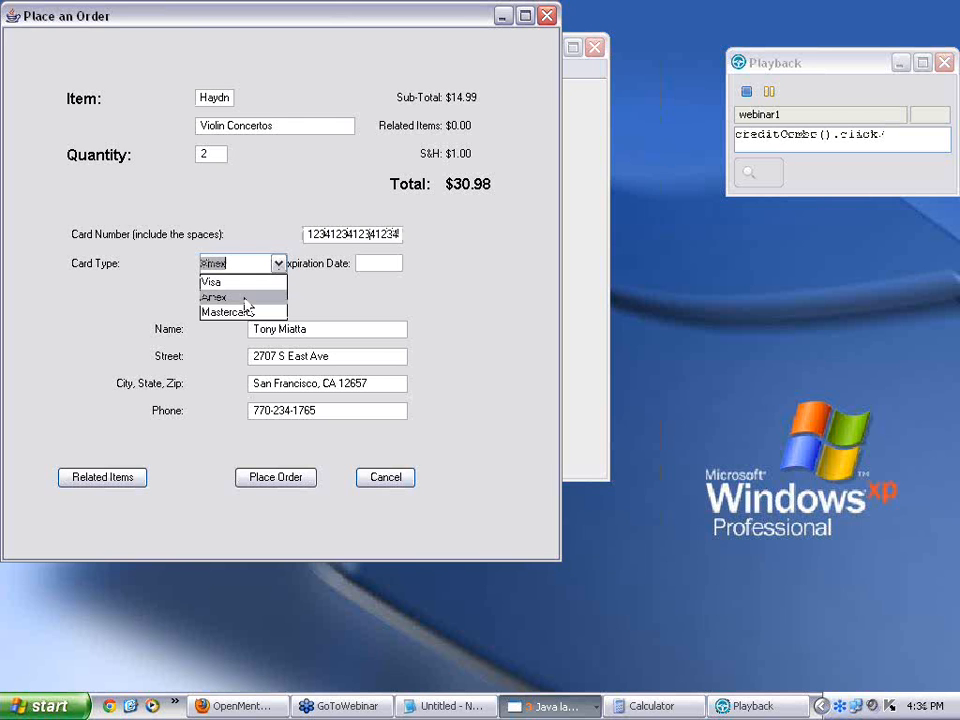
left_click(245, 298)
left_click(380, 265)
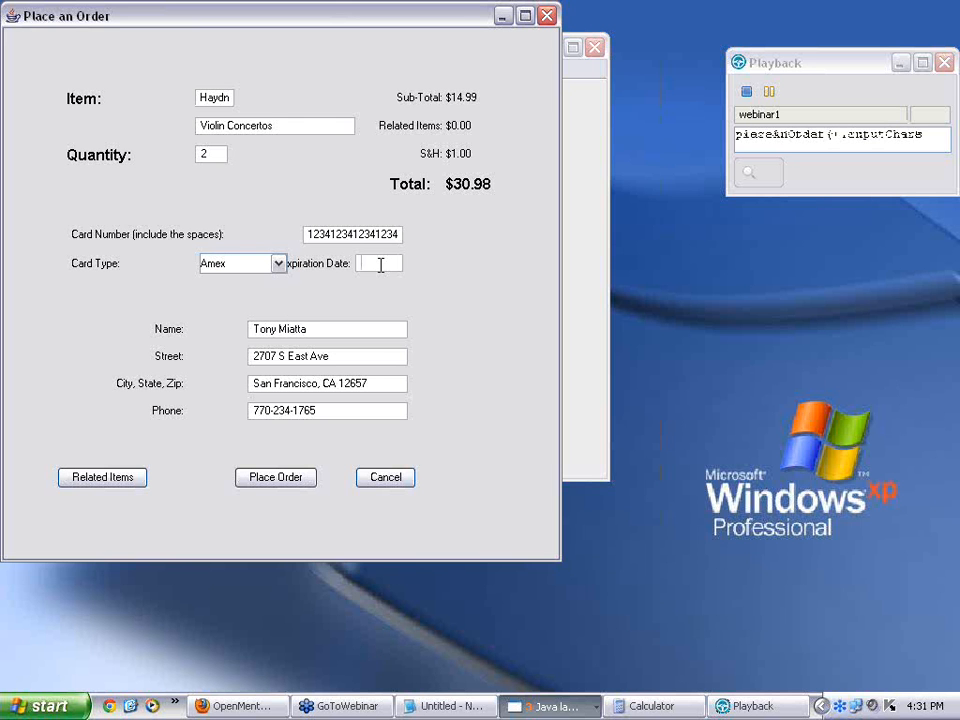
type("12")
type("/")
type("14")
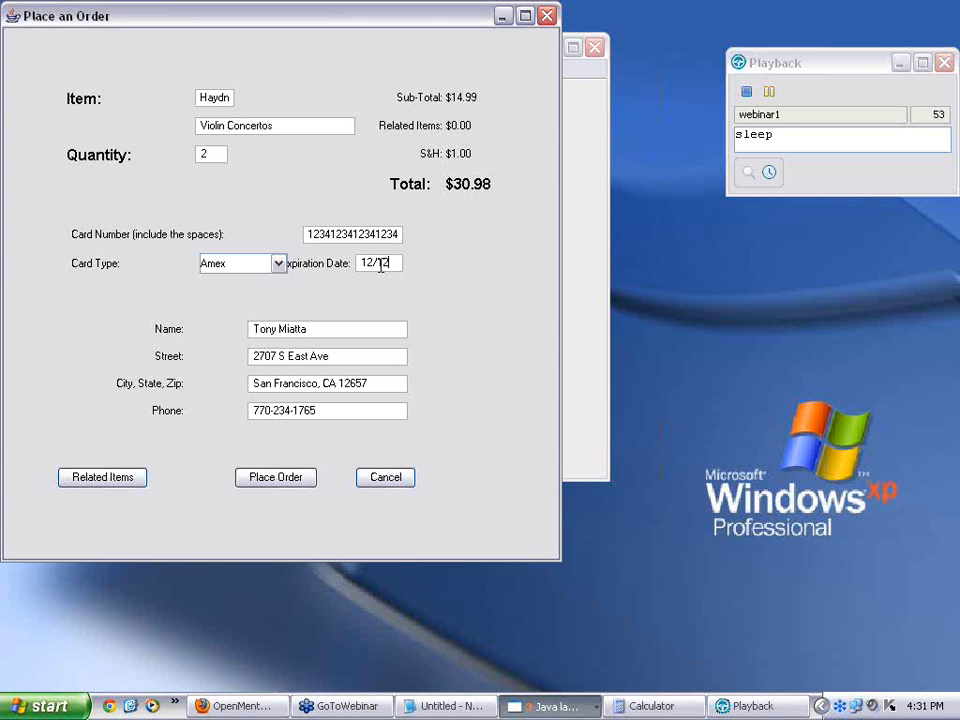
left_click(278, 484)
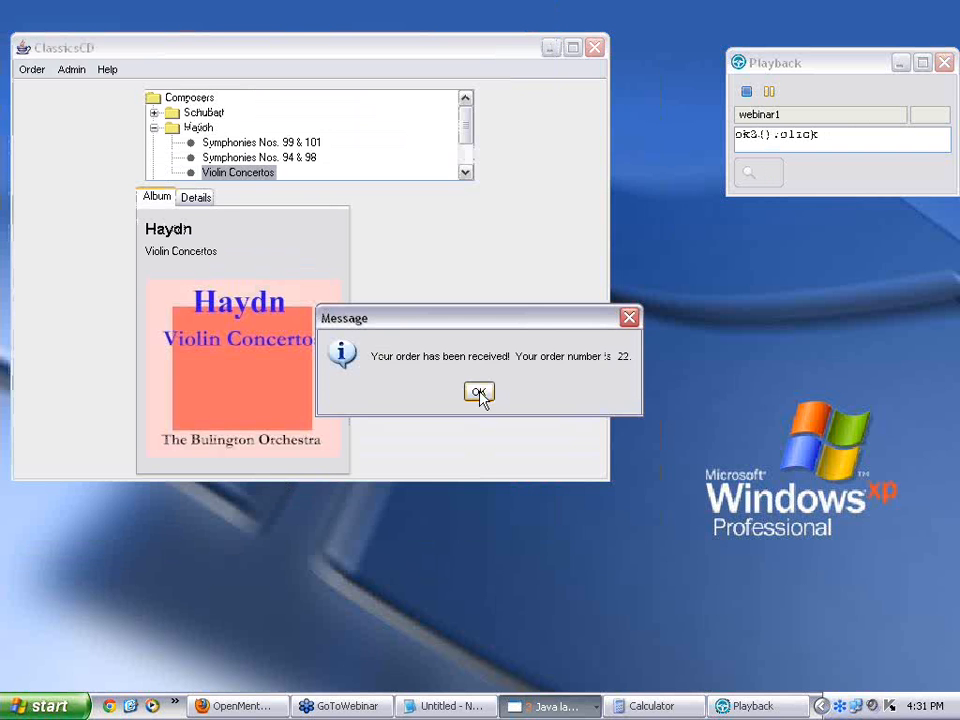
left_click(479, 393)
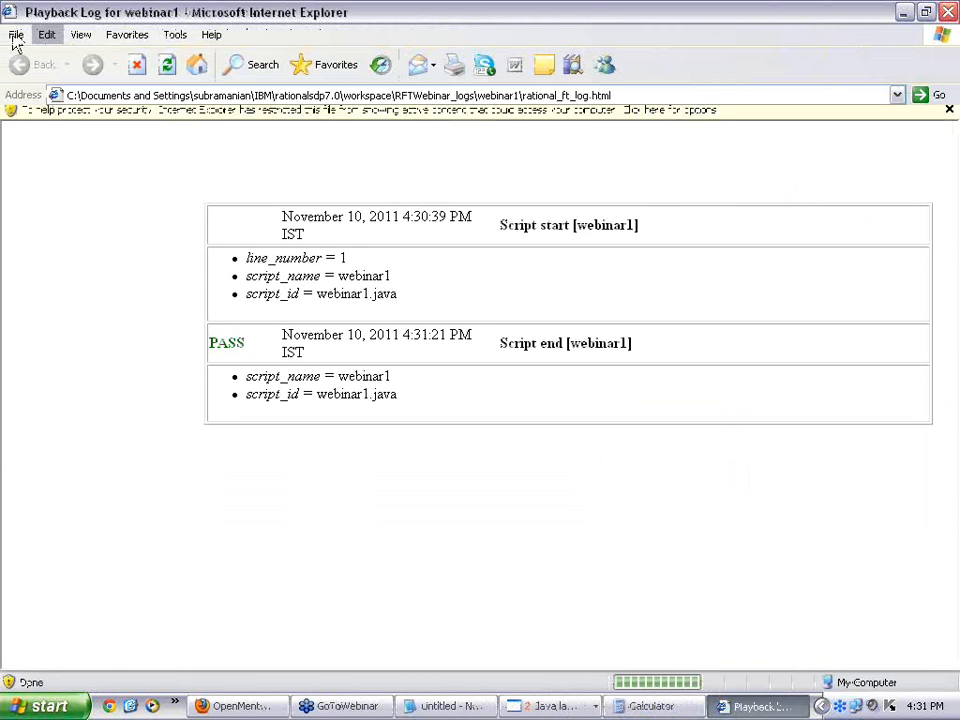
left_click(16, 34)
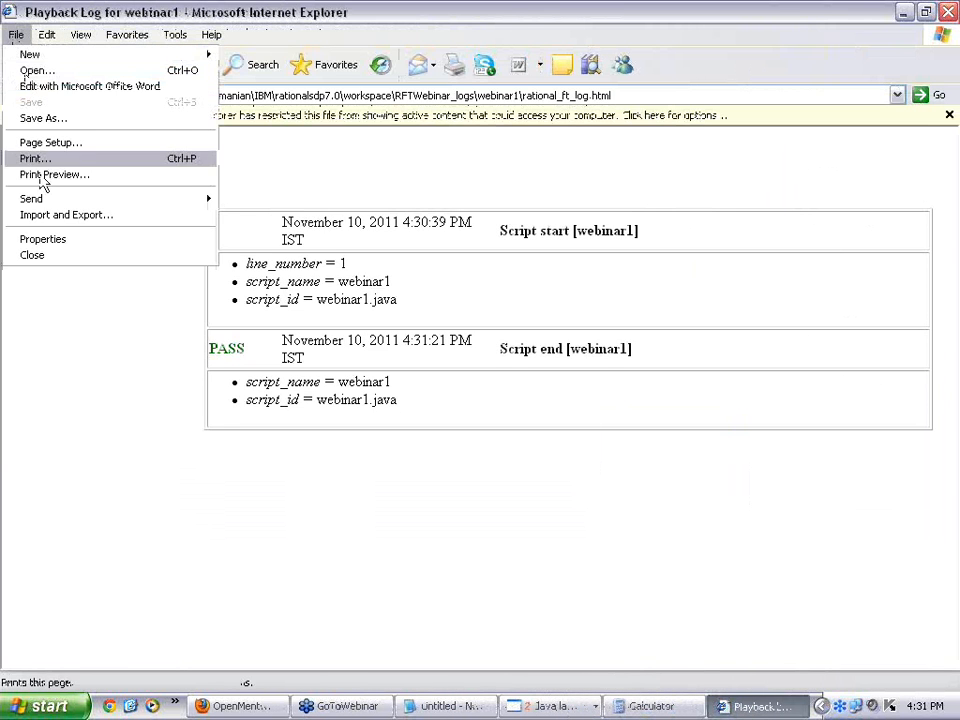
left_click(40, 256)
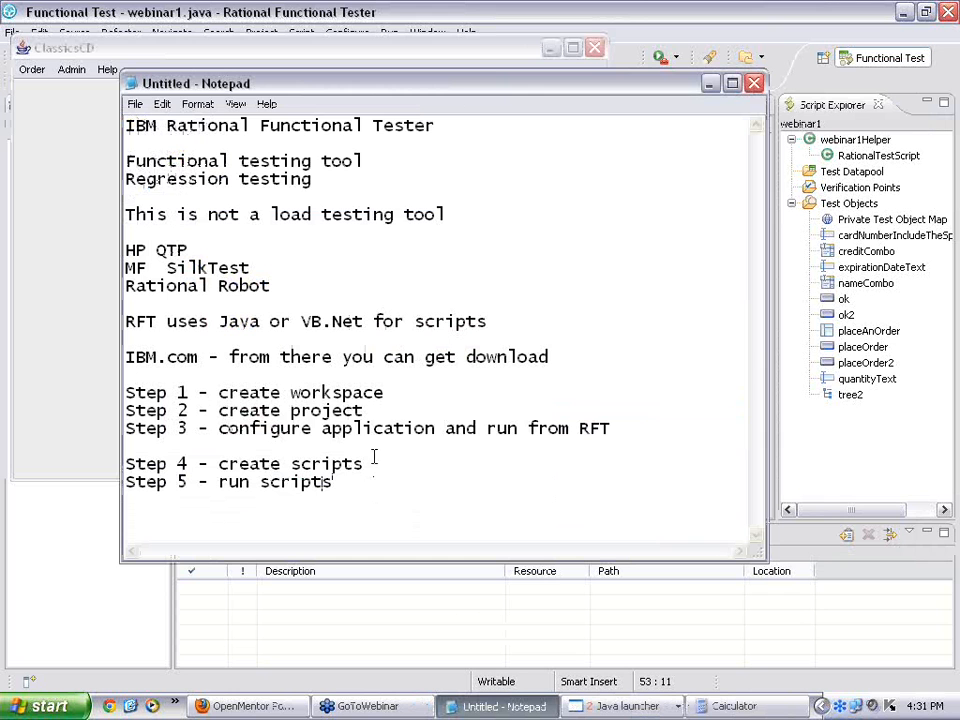
Step: Append '(playback)' to the Step 5 line in the notes
left_click(388, 461)
key("Return")
type("(playb")
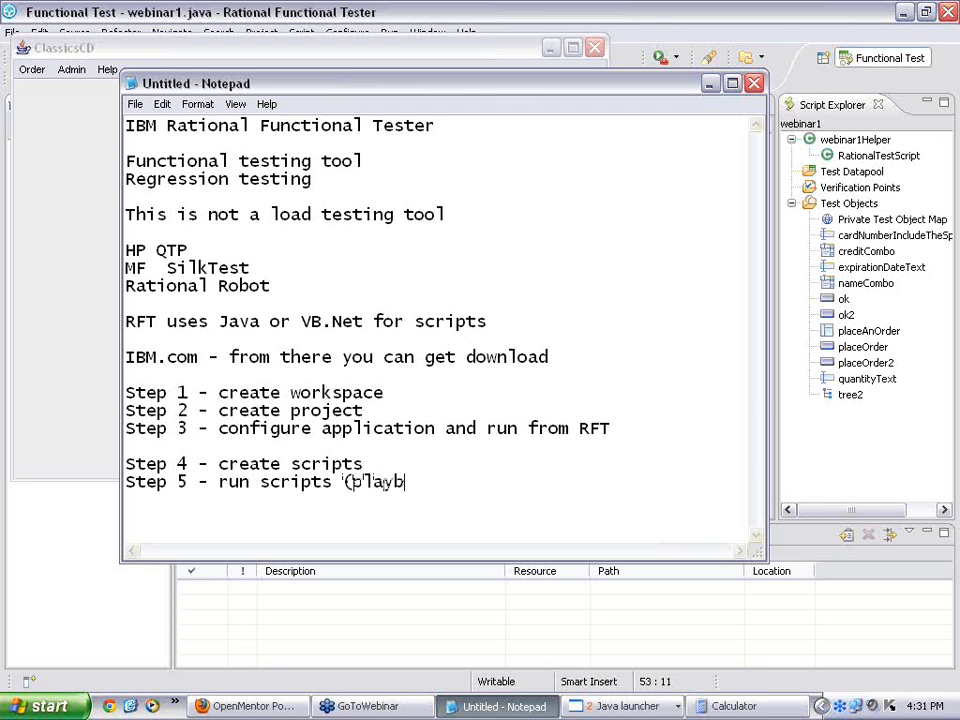
type("ack)")
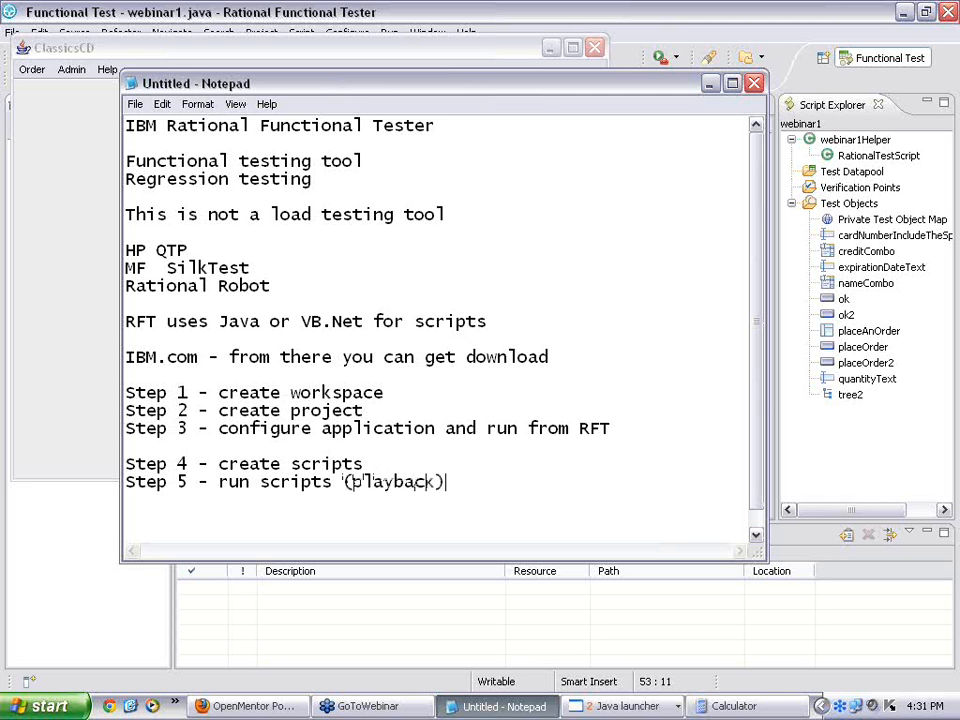
Step: Add notes: 'We introduced mouse delays', 'We introduced keyboard delays', and 'We introduced specific delay using sleep command'
key("Return")
key("Return")
type("We intro")
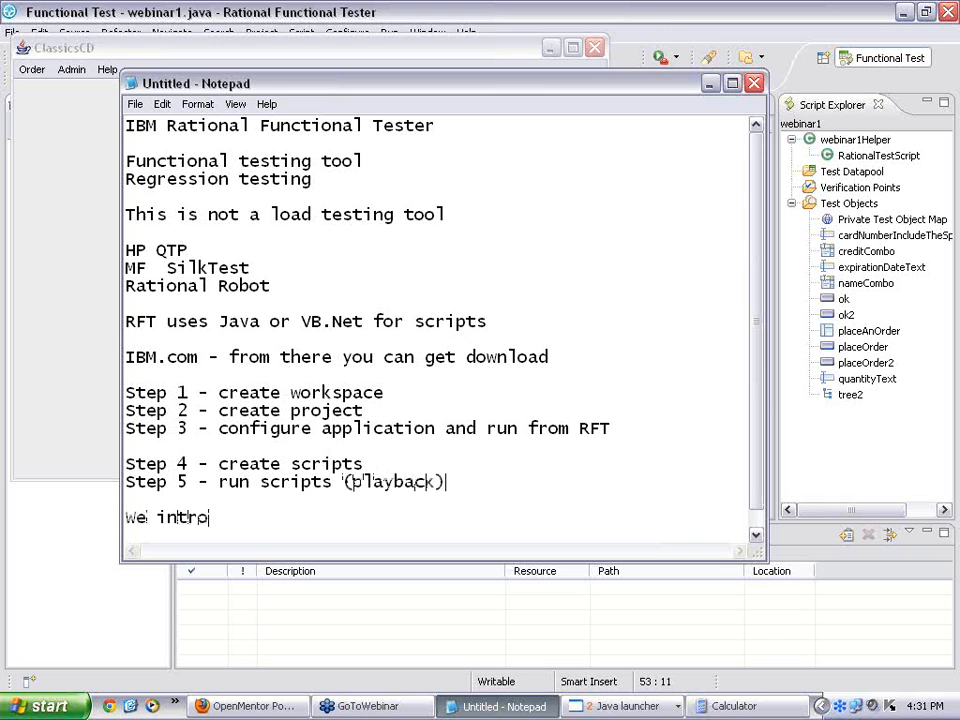
type("duced mous")
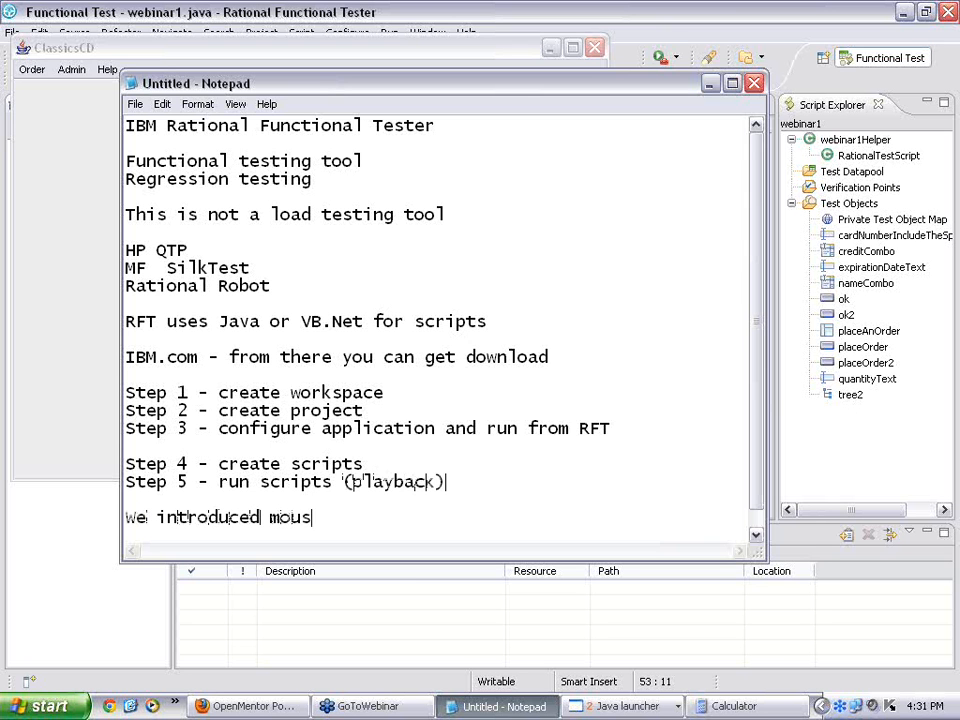
type("e delays")
key("Return")
type("We introduced")
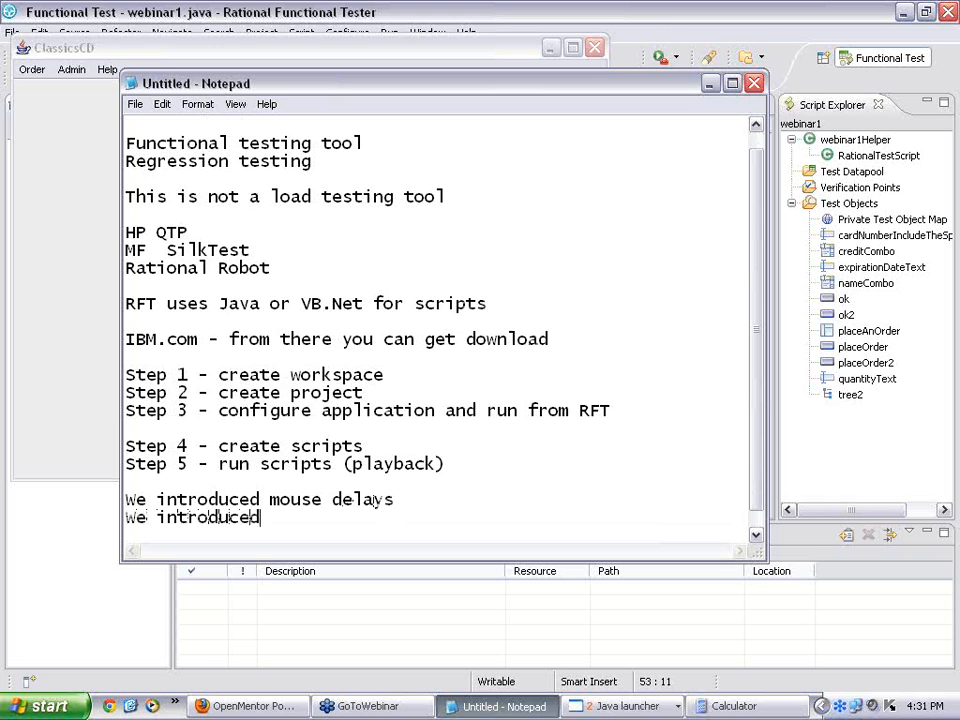
type(" keyboard d")
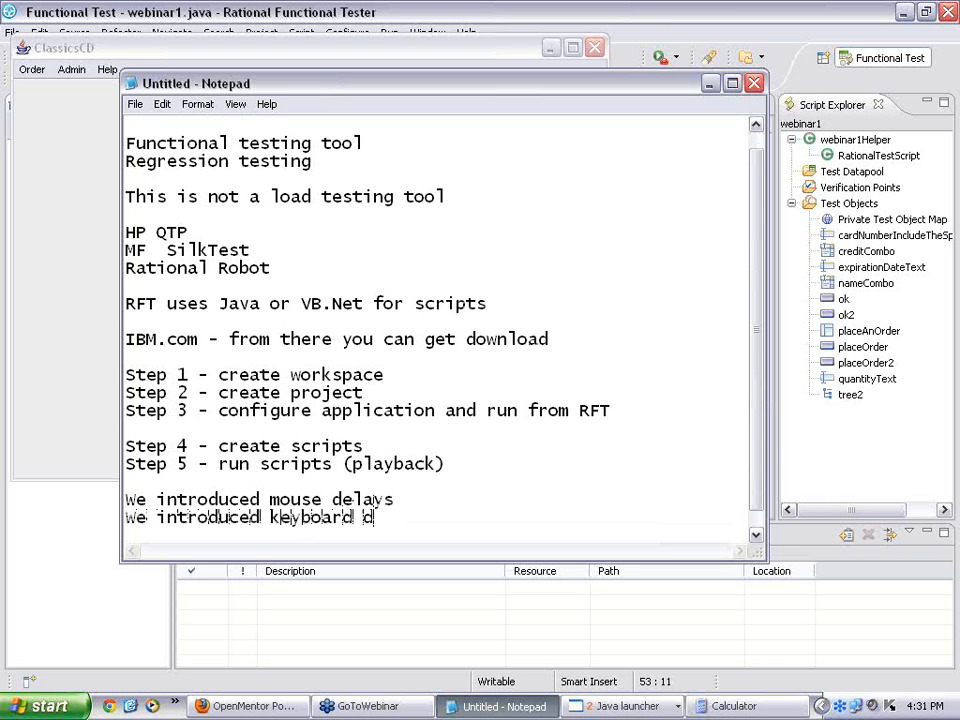
type("elays")
key("Return")
type("wE introduce")
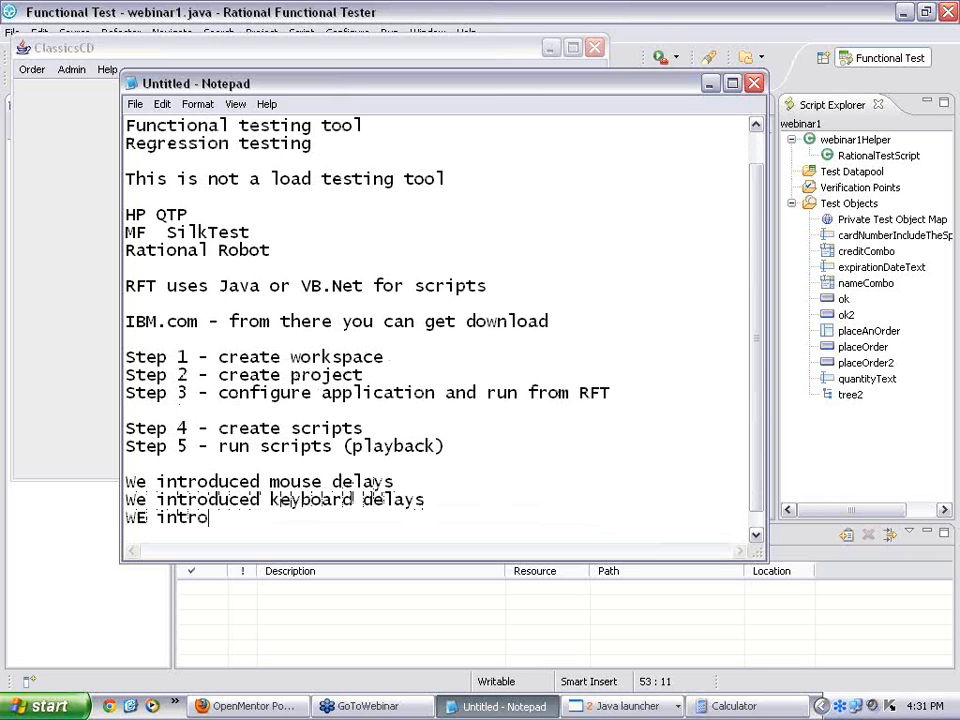
type("d spec")
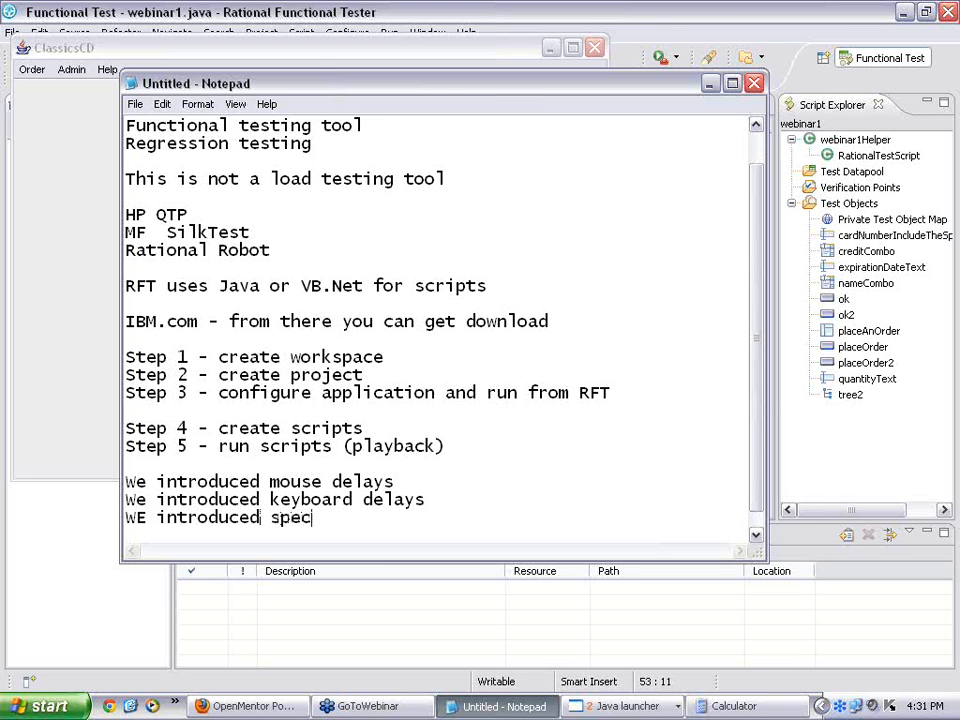
type("ific delay")
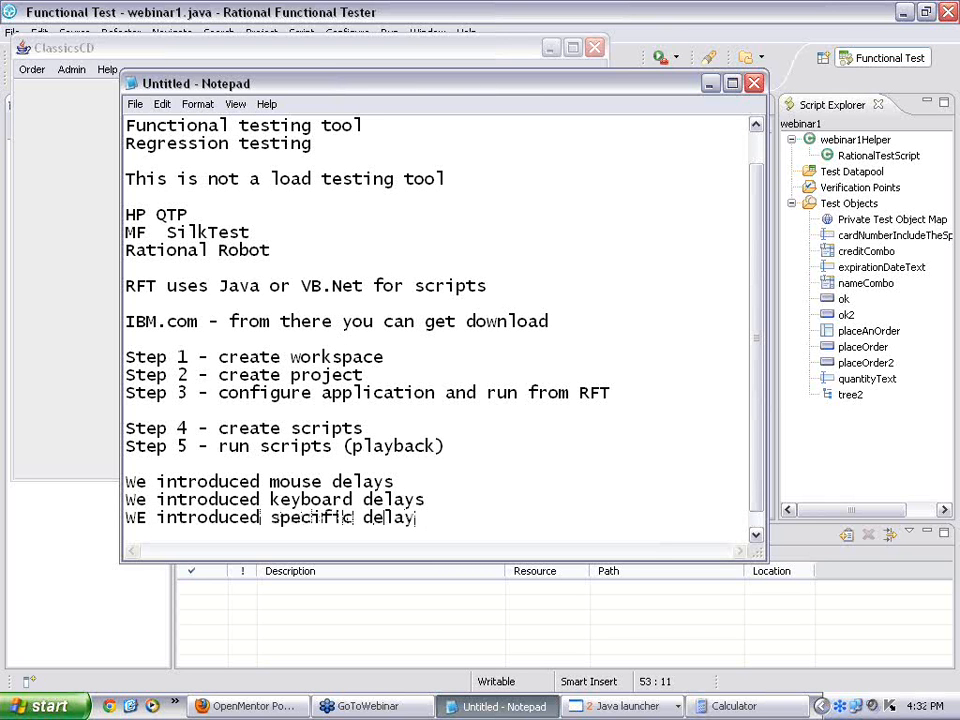
type(" using sleep command")
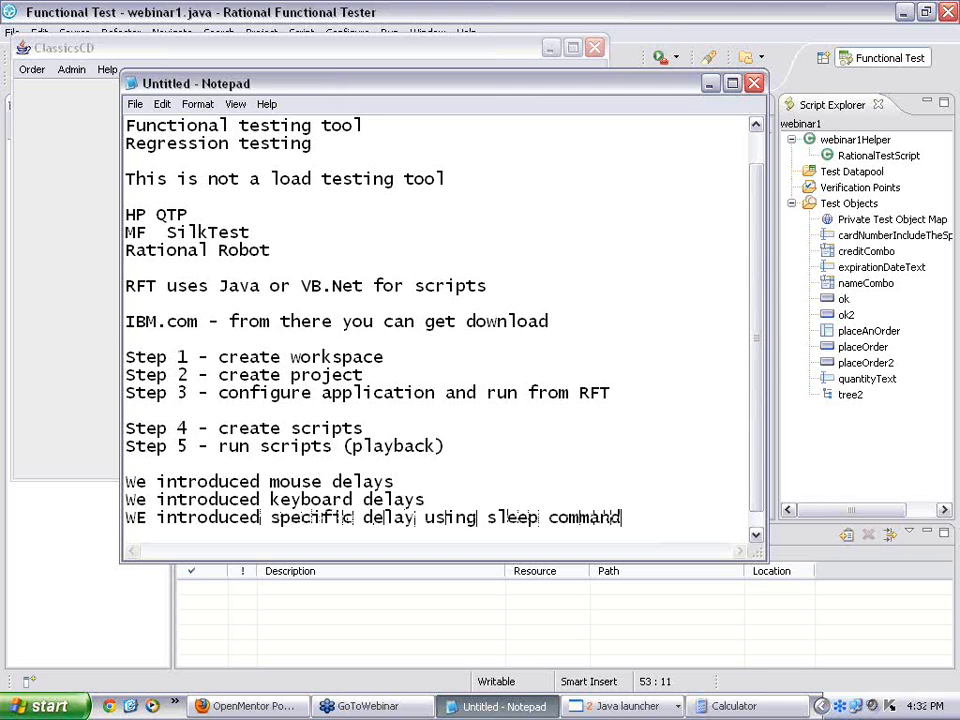
scroll(374, 470, "down", 2)
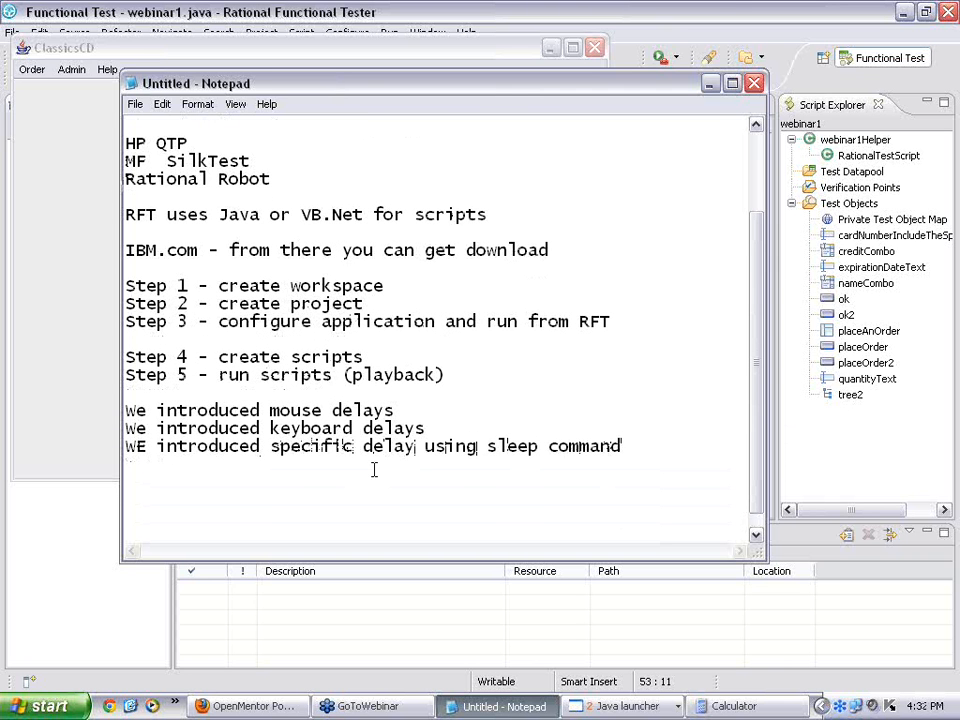
key("BackSpace")
type("e")
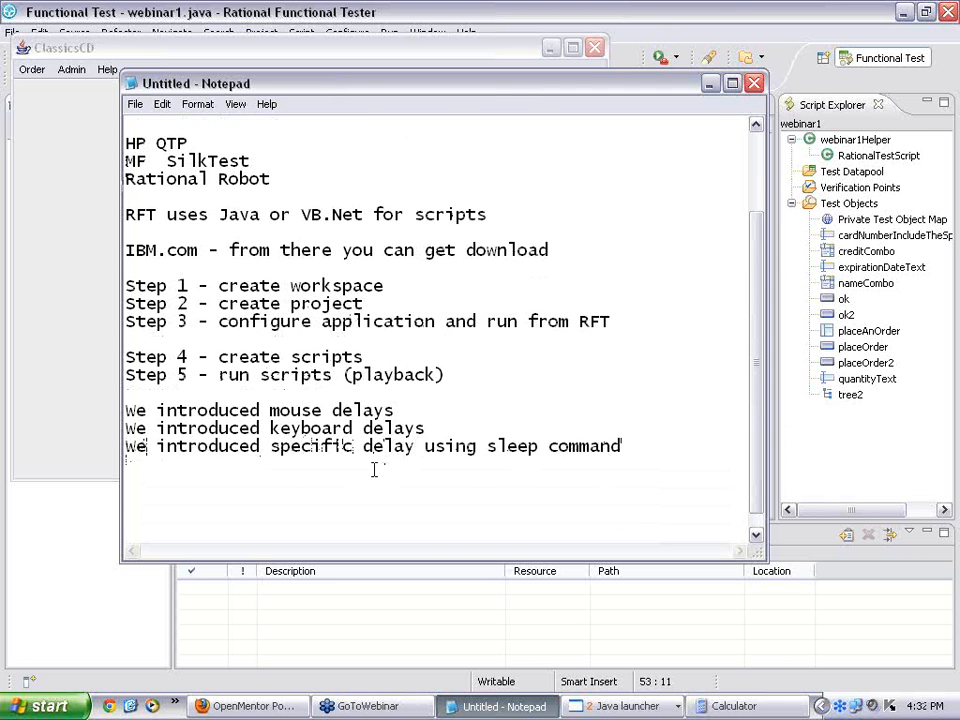